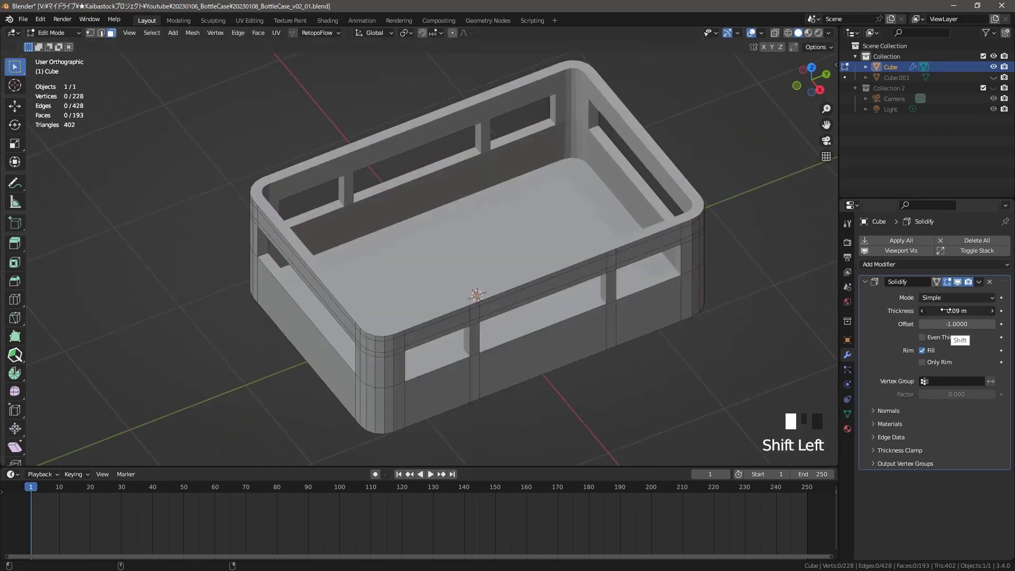
Add a loop cut around the crate's walls and save the file
middle_drag(656, 275, 654, 232)
key(ctrl+s)
click(440, 278)
middle_drag(450, 349, 370, 296)
key(ctrl+r)
key(ctrl+s)
Undo the last three edits on the crate mesh
key(ctrl+z)
key(ctrl+z)
key(ctrl+z)
Extrude the crate's lower wall panels along their normals to recess them, and save the file
shift+click(367, 351)
middle_drag(370, 343, 385, 380)
shift+click(423, 266)
key(alt+e)
click(490, 317)
click(492, 320)
key(ctrl+s)
Select the face bands around the crate's rim, below the rim and at the base, and extrude them outward as ribs
alt+click(462, 247)
alt+shift+click(463, 281)
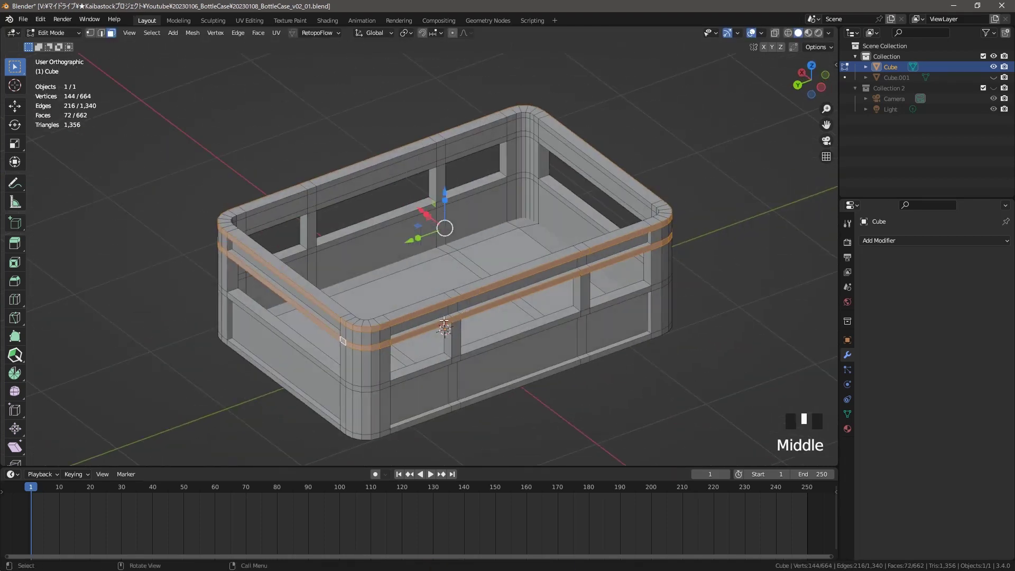
shift+middle_drag(378, 430, 391, 370)
click(412, 308)
alt+middle_drag(413, 307, 478, 326)
key(ctrl+z)
key(ctrl+z)
Shade the crate smooth, enable Auto Smooth at 30° in its normals settings, and save the file
key(Tab)
key(Tab)
middle_click(454, 269)
click(451, 268)
key(Tab)
right_click(468, 318)
click(848, 414)
click(881, 458)
click(922, 474)
middle_drag(571, 328, 430, 329)
key(ctrl+s)
Show the hidden Cube.001 plane, hide the crate, and divide the plane with three crosswise and two lengthwise loop cuts
click(897, 78)
click(993, 78)
click(993, 67)
click(897, 78)
key(Tab)
key(ctrl+r)
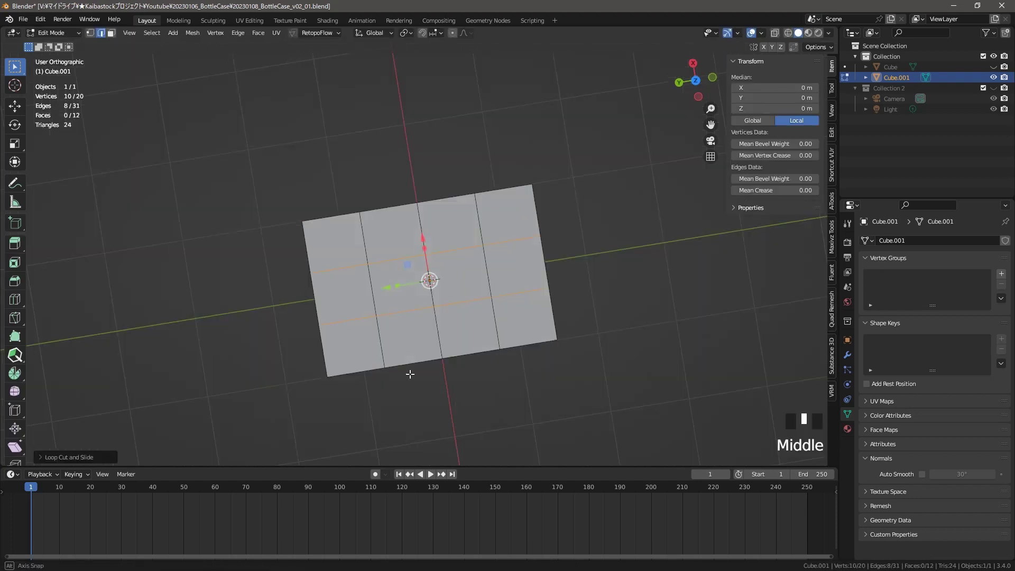
Bevel all the plane's inner edge loops into narrow strips
middle_drag(410, 374, 397, 301)
click(394, 339)
key(ctrl+s)
middle_drag(393, 304, 391, 325)
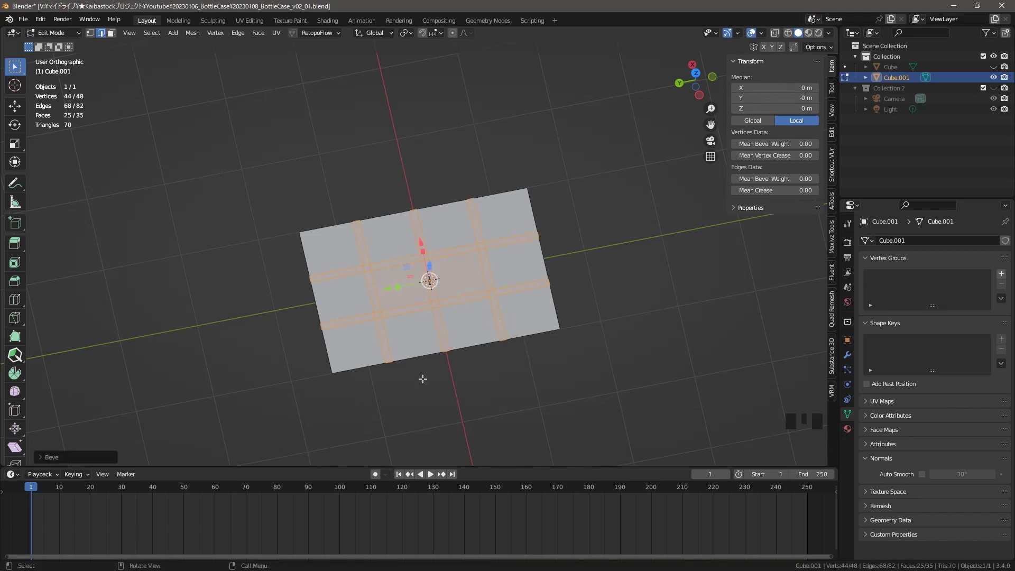
Delete the twelve cell faces between the strips so that only the divider grid remains, and save the file
shift+click(506, 221)
shift+click(518, 262)
shift+click(528, 309)
key(x)
key(ctrl+s)
Extrude the divider grid upward by about 0.54 m
key(Tab)
key(Tab)
key(e)
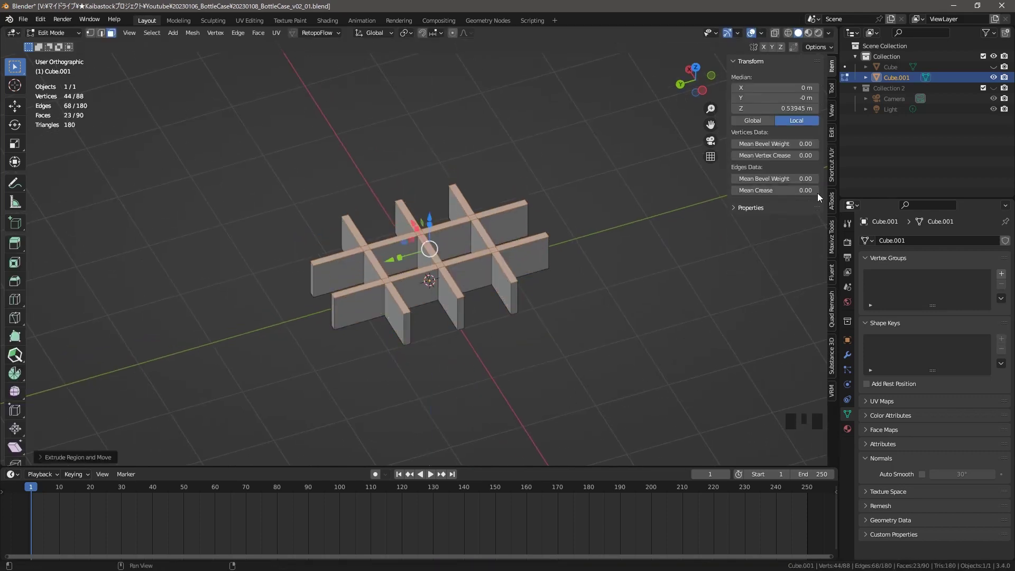
Show the crate again and lower the top of the divider grid to a height of about 0.44 m
click(994, 67)
key(alt+z)
drag(440, 202, 440, 218)
key(Tab)
key(Tab)
middle_drag(545, 159, 529, 195)
Scale the whole divider grid mesh to about 1.93 m by 2.85 m to meet the crate's inner walls
key(s)
key(a)
key(s)
right_click(556, 246)
click(571, 264)
key(alt+z)
key(Tab)
Fine-tune the divider grid's scale against the crate walls in top view and save the file
shift+middle_drag(497, 316, 521, 231)
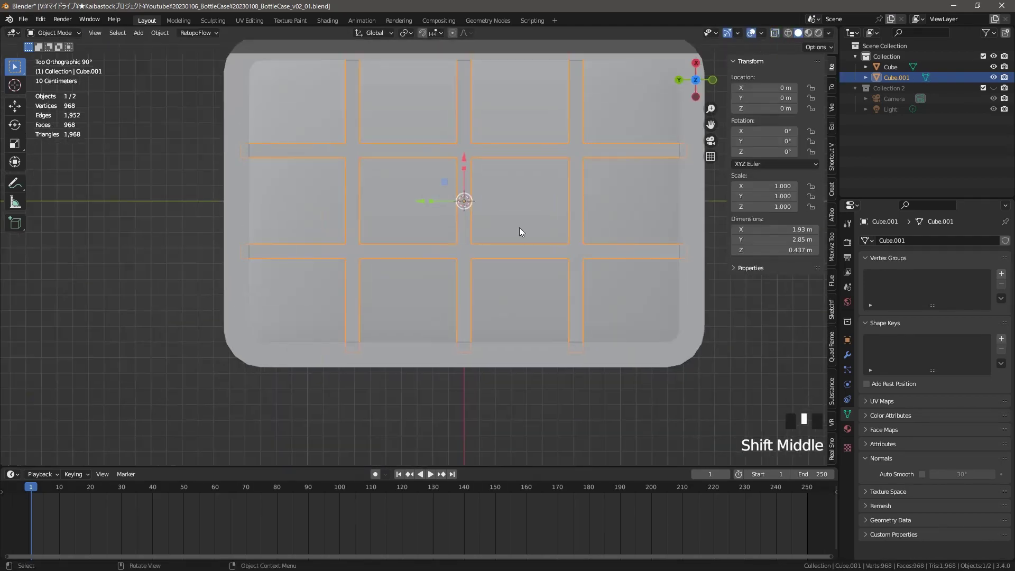
key(s)
click(544, 271)
click(544, 270)
key(ctrl+s)
Join the divider grid and the crate into one object, with the crate as the active object, and save
middle_drag(545, 270, 490, 354)
shift+middle_drag(490, 355, 496, 332)
click(499, 354)
key(ctrl+s)
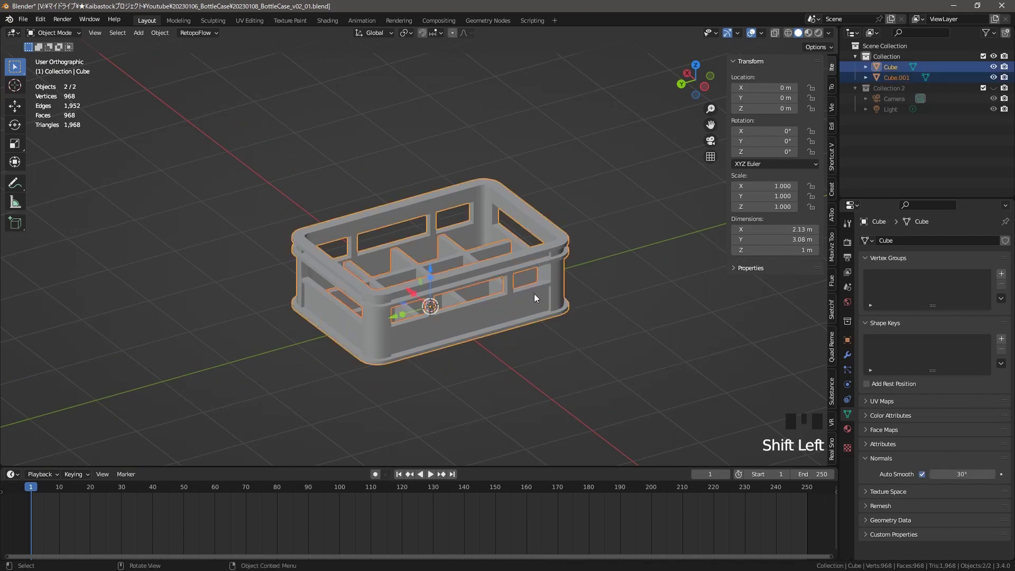
key(ctrl+j)
key(Tab)
key(Tab)
key(ctrl+s)
Add a mesh cube for the bottle and isolate it in local view
click(847, 355)
click(470, 344)
click(479, 296)
key(shift+a)
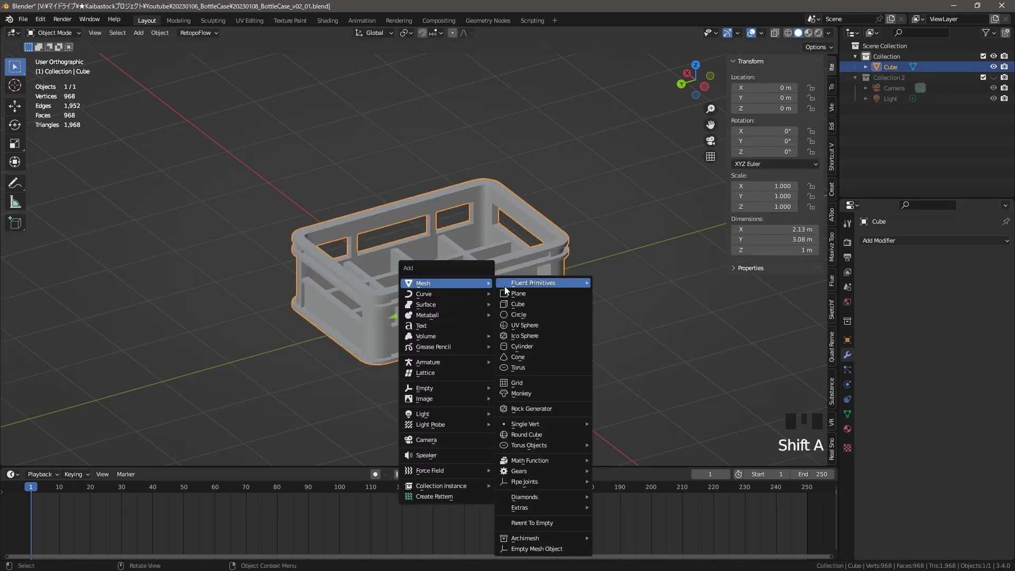
click(518, 304)
key(KP_Divide)
Raise the cube's mesh so its bottom face sits on the origin, and add a level 2 Subdivision modifier
key(Tab)
middle_drag(484, 337, 470, 296)
drag(419, 285, 419, 208)
key(Tab)
key(ctrl+2)
key(Tab)
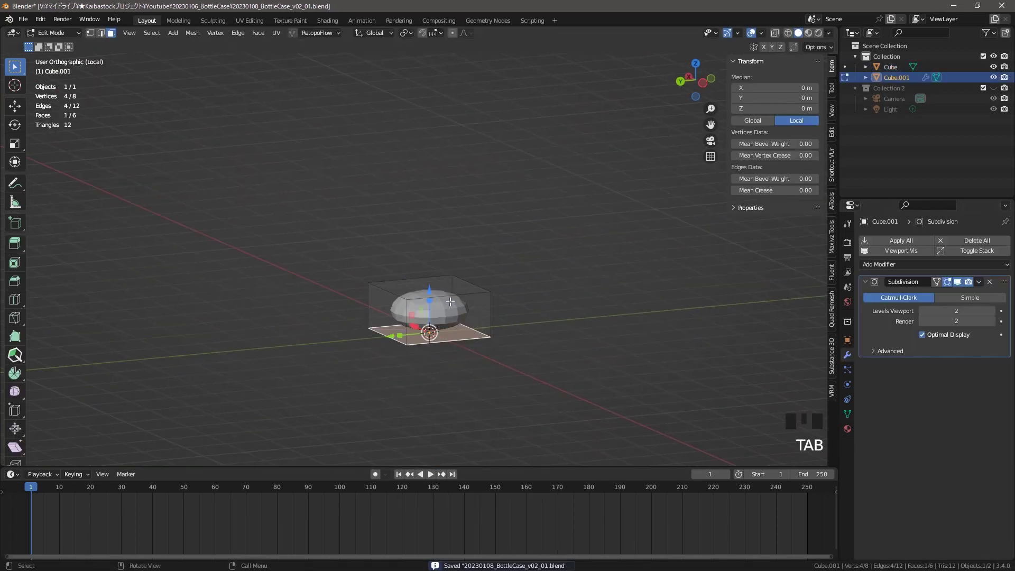
Raise the cube's top face for the bottle body, and extrude and narrow it into a shoulder and neck
drag(450, 301, 431, 245)
ctrl+middle_drag(467, 254, 464, 264)
key(e)
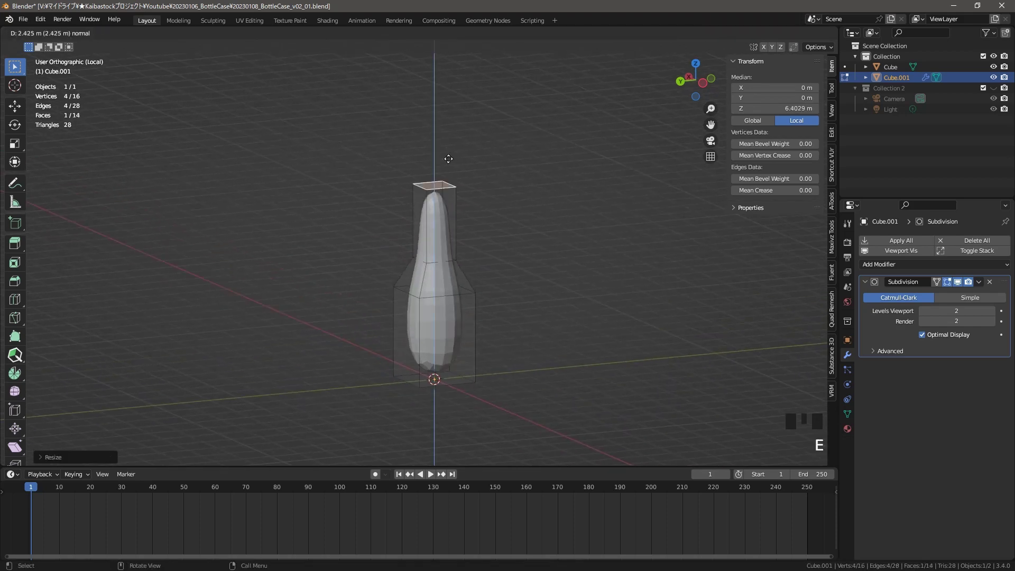
Add loop cuts near the bottle's base, just below the shoulder and near the top of the neck, and save
key(ctrl+r)
click(445, 329)
click(444, 370)
ctrl+middle_drag(443, 369, 431, 320)
shift+middle_drag(432, 320, 400, 283)
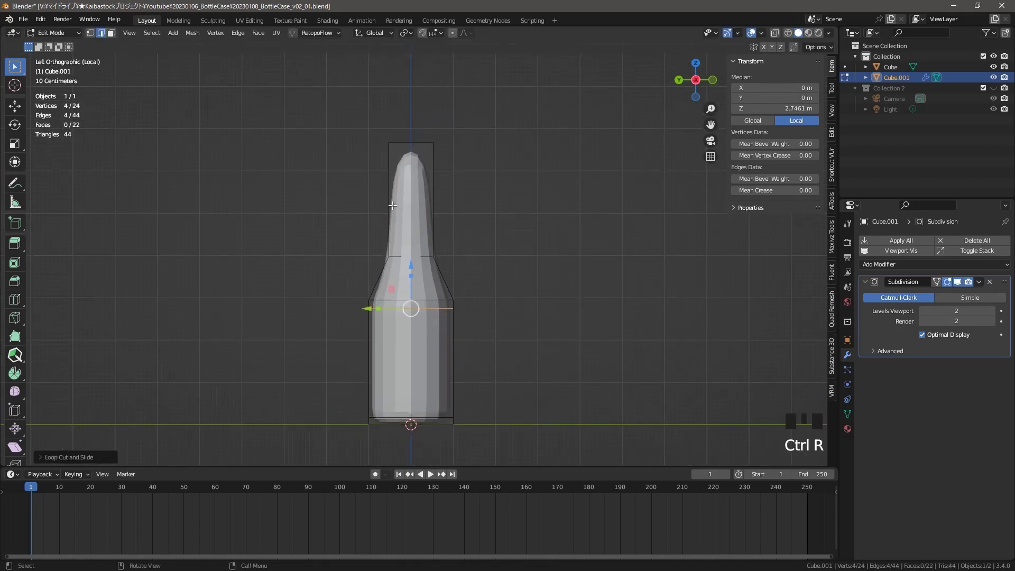
click(431, 136)
key(ctrl+s)
Extrude faces at the top of the neck to form the bottle's lip and mouth opening, and save the file
shift+middle_drag(439, 196, 465, 269)
key(3)
click(426, 233)
key(e)
click(480, 238)
click(431, 231)
key(Tab)
key(ctrl+s)
key(Tab)
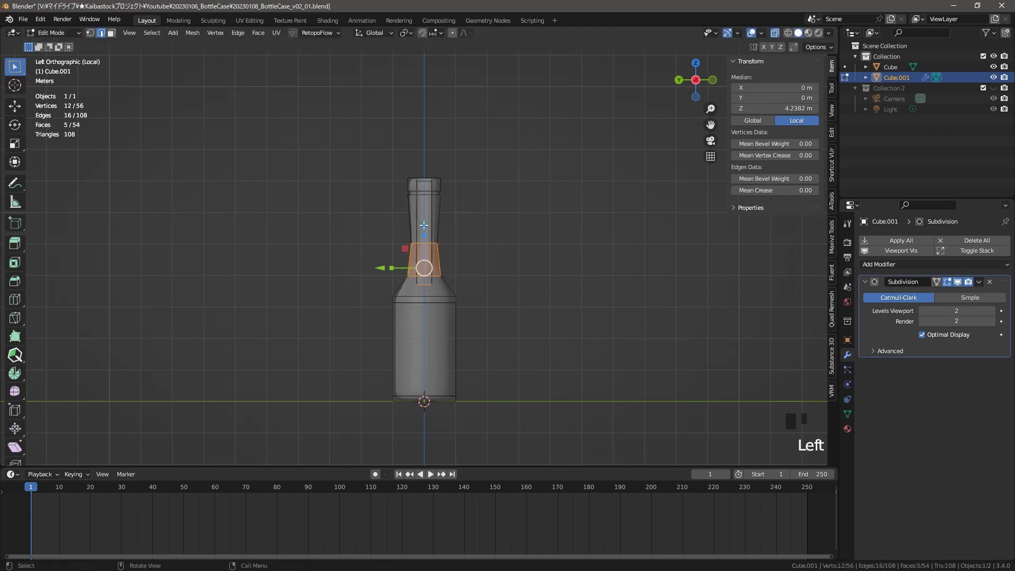
Extend the bottle's neck cavity down to the shoulder at about Z 3.1 m and widen its bottom face
drag(423, 253, 424, 253)
key(ctrl+z)
ctrl+middle_drag(465, 312, 490, 289)
shift+middle_drag(491, 288, 447, 237)
key(ctrl+z)
key(s)
shift+middle_drag(527, 282, 541, 206)
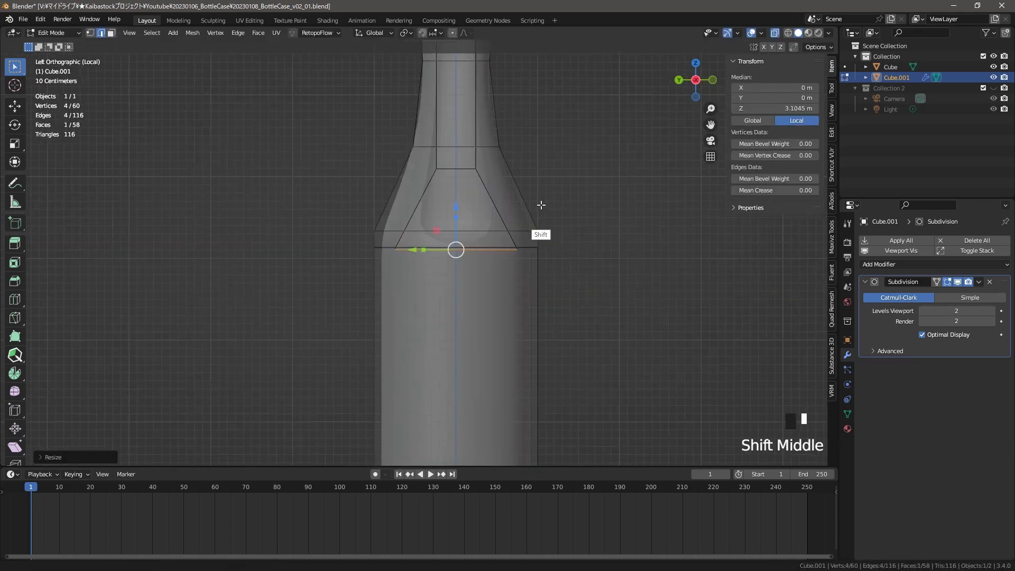
Try to hollow the bottle body by extruding the cavity's bottom face down to near the base
key(e)
shift+middle_drag(516, 408, 482, 276)
key(Tab)
key(Tab)
click(485, 197)
key(Tab)
key(Tab)
Add a loop cut around the bottle body at about Z 1.65 m and scale it into a waist
key(ctrl+r)
click(384, 300)
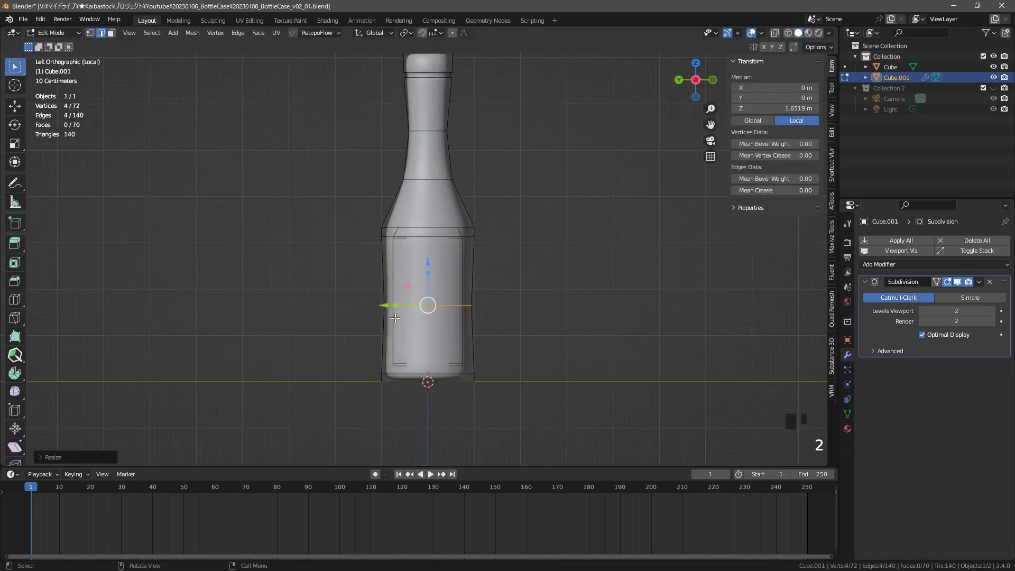
middle_drag(394, 317, 465, 306)
Undo the waist loop cut and the extrusion of the body cavity
key(ctrl+z)
key(ctrl+z)
key(ctrl+z)
key(ctrl+z)
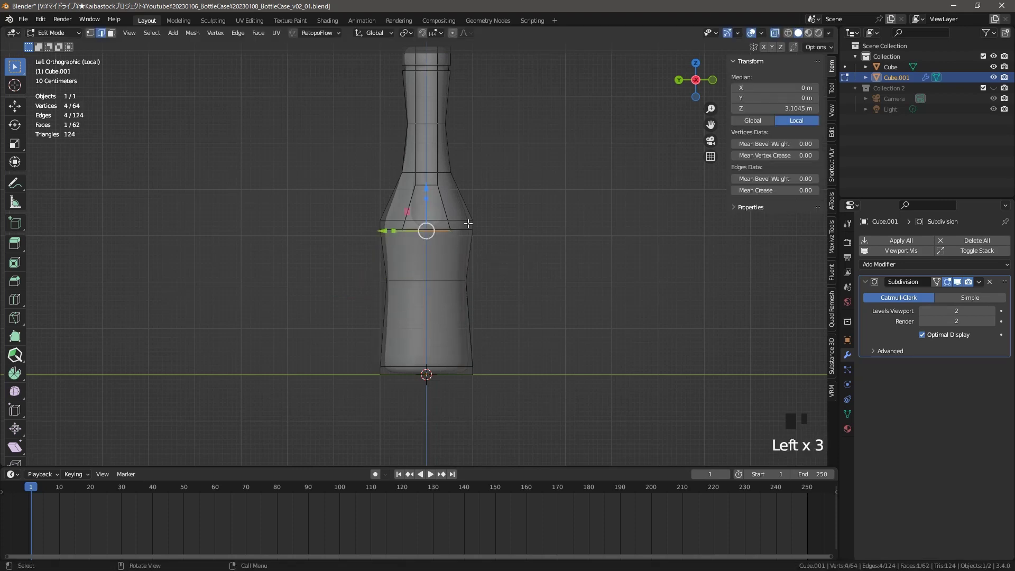
middle_drag(466, 244, 471, 281)
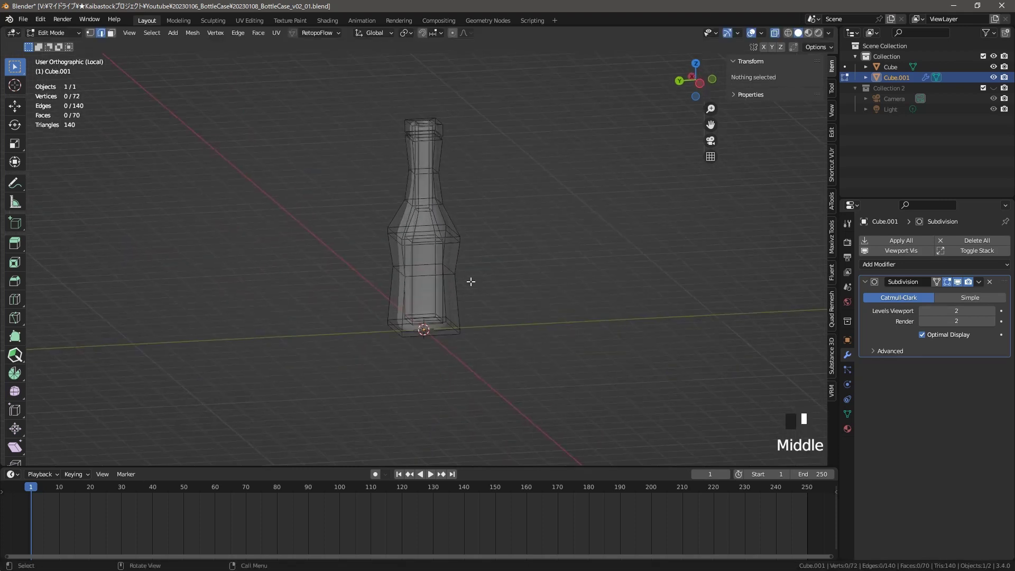
Leave Edit Mode and local view, and scale the bottle to 0.271
alt+middle_drag(476, 235, 531, 218)
key(Tab)
key(Tab)
key(Tab)
key(Tab)
key(slash)
key(s)
click(465, 228)
Move the bottle into a corner compartment of the crate at about X -0.649, Y -1.062, Z 0.043 m, and save
key(g)
click(539, 281)
alt+middle_drag(539, 281, 555, 175)
ctrl+middle_drag(555, 222, 550, 175)
drag(521, 314, 521, 308)
ctrl+middle_drag(535, 220, 534, 264)
middle_drag(534, 264, 550, 232)
key(ctrl+s)
Add an Array modifier to the bottle below its Subdivision modifier
shift+middle_drag(549, 212, 521, 304)
click(557, 191)
middle_drag(521, 304, 502, 334)
ctrl+middle_drag(502, 334, 505, 231)
click(504, 231)
click(864, 282)
click(934, 264)
click(793, 290)
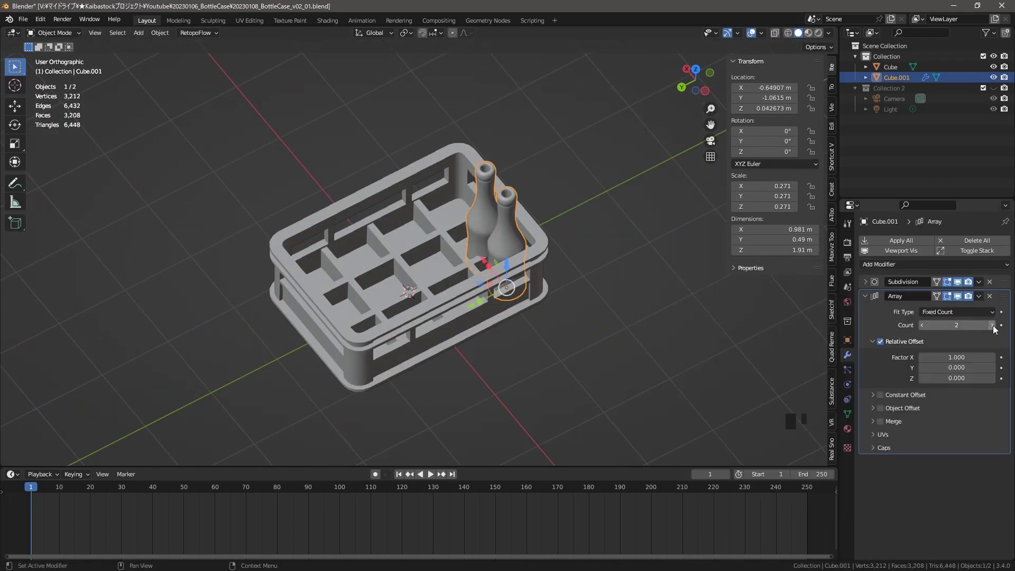
Set the bottle array's count to 3 and space the copies along X to match the crate's compartments
click(993, 325)
alt+middle_drag(576, 227, 593, 307)
click(866, 296)
Add a second Array modifier to the bottle with count 4 and relative offset X 0, Y 1.430, and save
click(934, 264)
click(793, 291)
double_click(956, 372)
text(0.790)
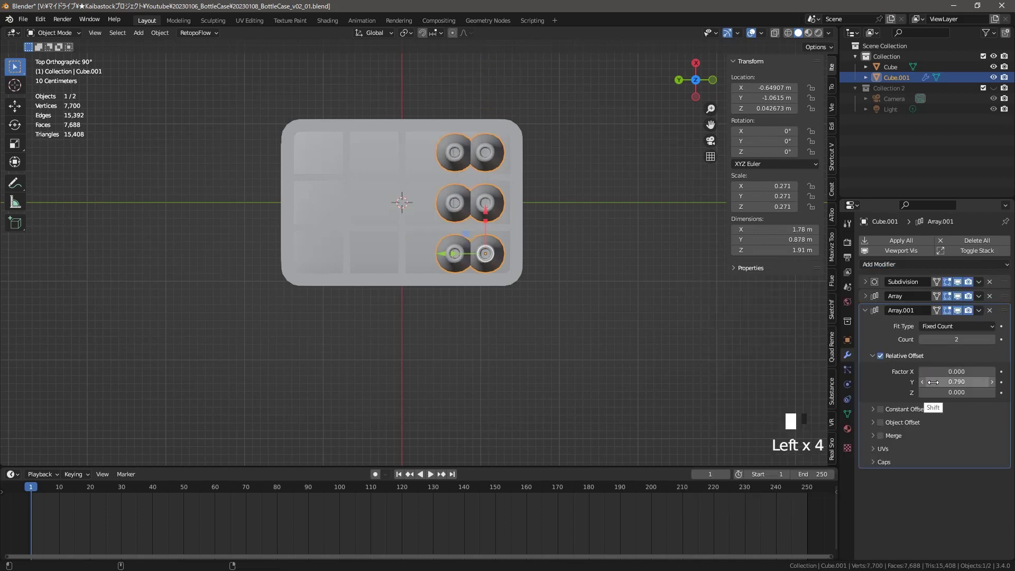
key(Return)
key(ctrl+s)
middle_drag(508, 334, 476, 328)
ctrl+middle_drag(476, 328, 508, 211)
shift+middle_drag(507, 211, 427, 198)
key(ctrl+s)
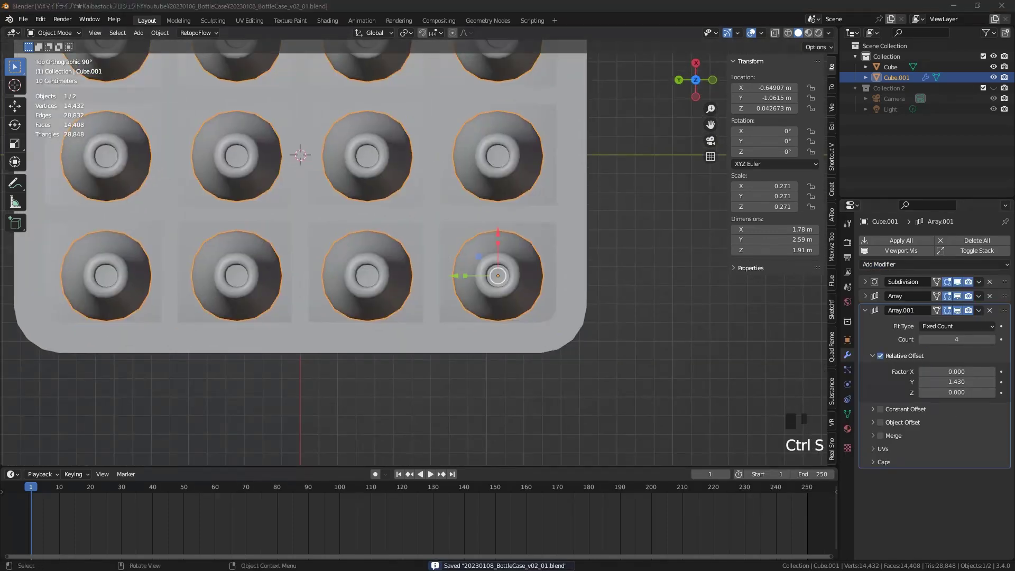
Add a cylinder mesh and centre it over the corner bottle at about X -0.661, Y -1.065 m
key(shift+a)
key(shift+a)
mouse_move(602, 236)
click(688, 298)
key(g)
click(569, 309)
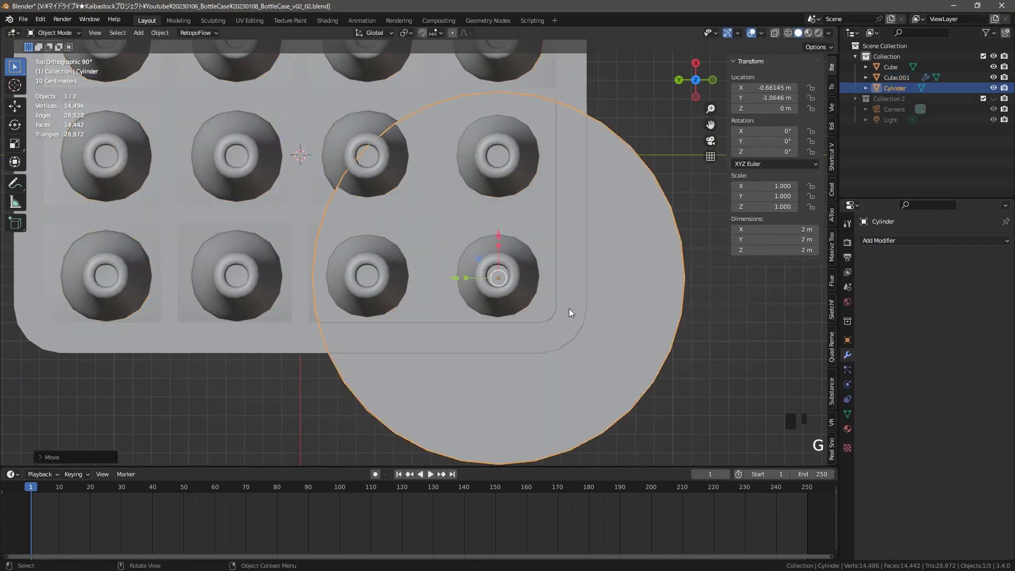
Shrink the cylinder's mesh to roughly the bottle mouth's width and raise the object above the corner bottle
middle_drag(569, 309, 582, 233)
ctrl+middle_drag(582, 232, 511, 248)
key(Tab)
key(s)
click(473, 279)
key(Tab)
drag(457, 266, 456, 158)
shift+middle_drag(457, 159, 475, 177)
Flatten and resize the cylinder's mesh into a thin cap about 0.272 m wide and 0.059 m high
key(Tab)
key(3)
click(485, 243)
click(455, 202)
key(a)
key(s)
key(alt+z)
key(s)
key(Tab)
key(Tab)
key(alt+z)
Delete the cap's bottom face and poke its top face into triangles
click(467, 170)
key(x)
click(468, 171)
click(474, 160)
click(255, 34)
click(293, 92)
Select the edge loop around the cap's top rim and bevel it
key(2)
alt+click(468, 177)
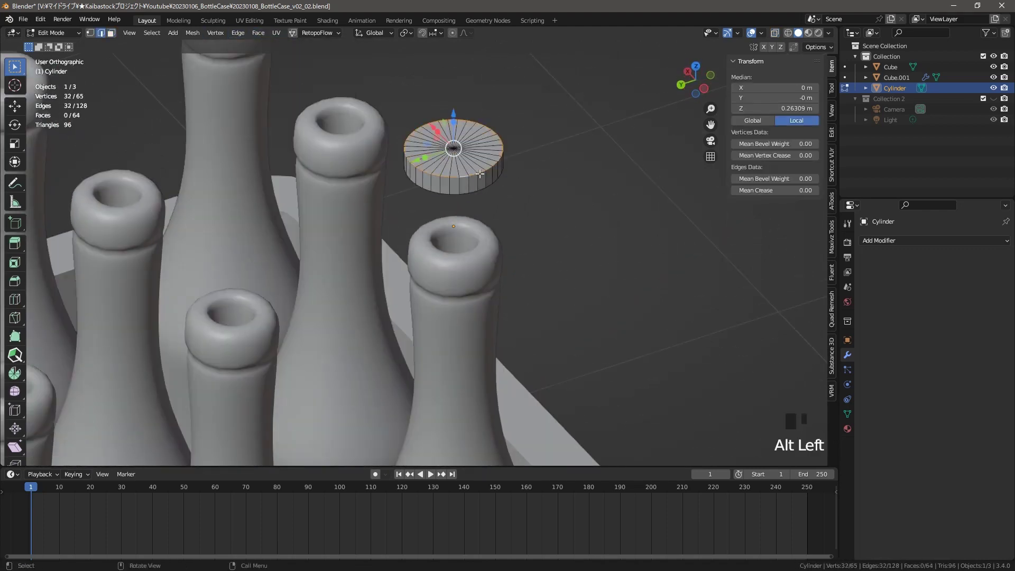
middle_drag(520, 201, 529, 220)
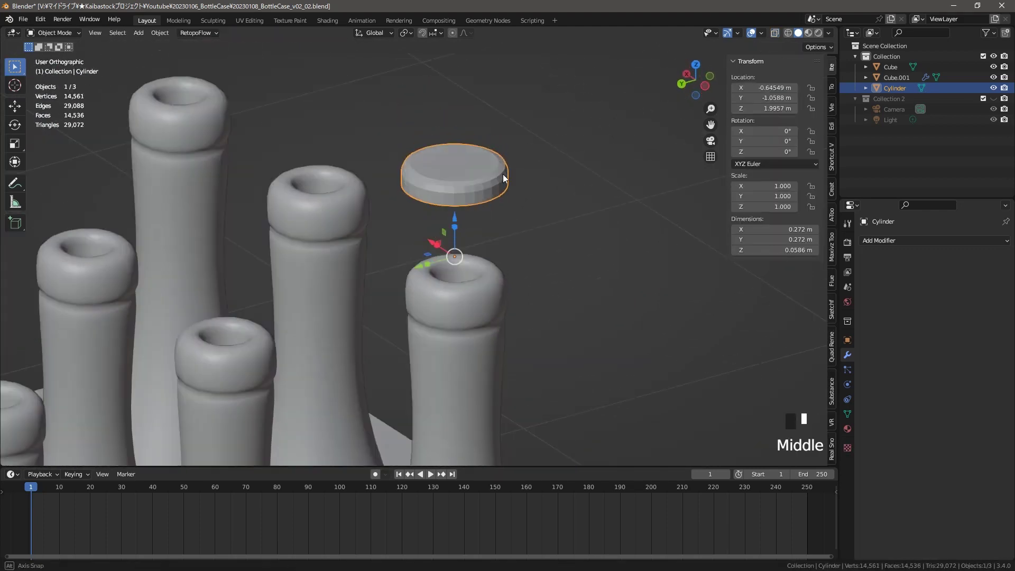
Shade the cap smooth and try Auto Smooth in its mesh normals settings
middle_drag(507, 158, 515, 148)
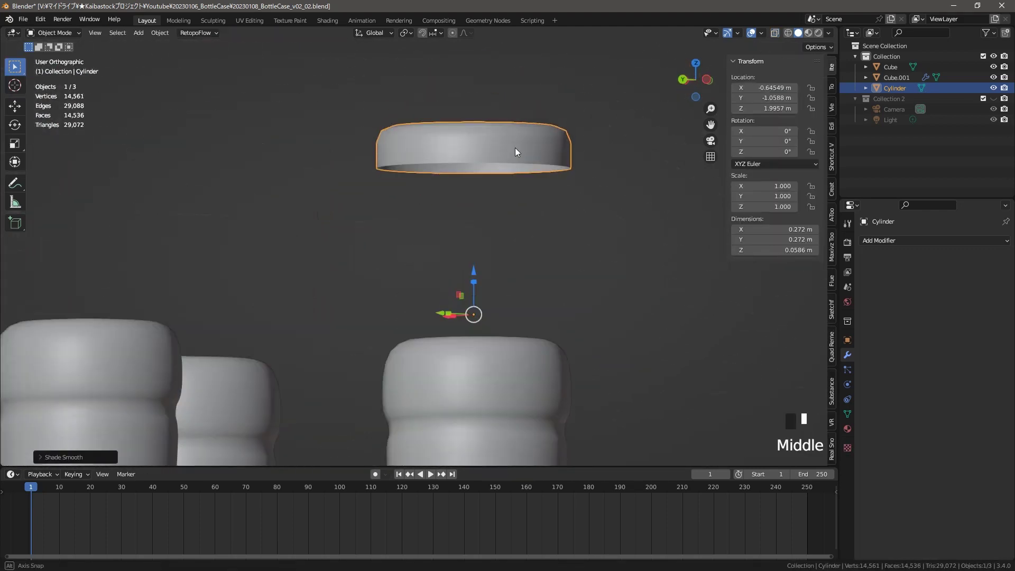
click(847, 414)
click(922, 475)
Select the cap's side face loop, apply Checker Deselect and push the alternate faces inward as flutes
alt+click(503, 183)
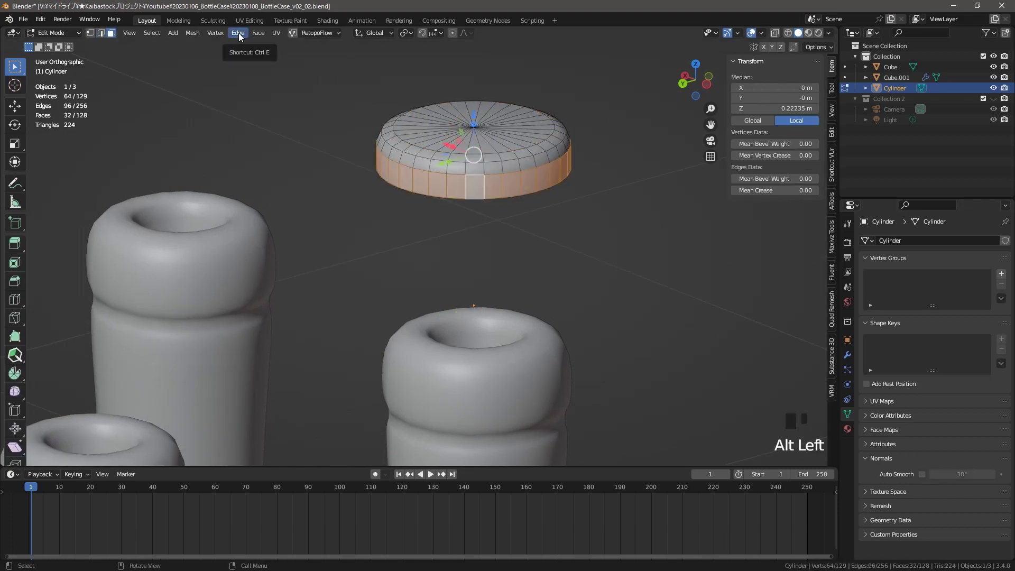
click(152, 33)
click(172, 119)
Select alternate edges of the cap's bottom rim with Checker Deselect, delete them to open the flutes, and save
alt+click(460, 238)
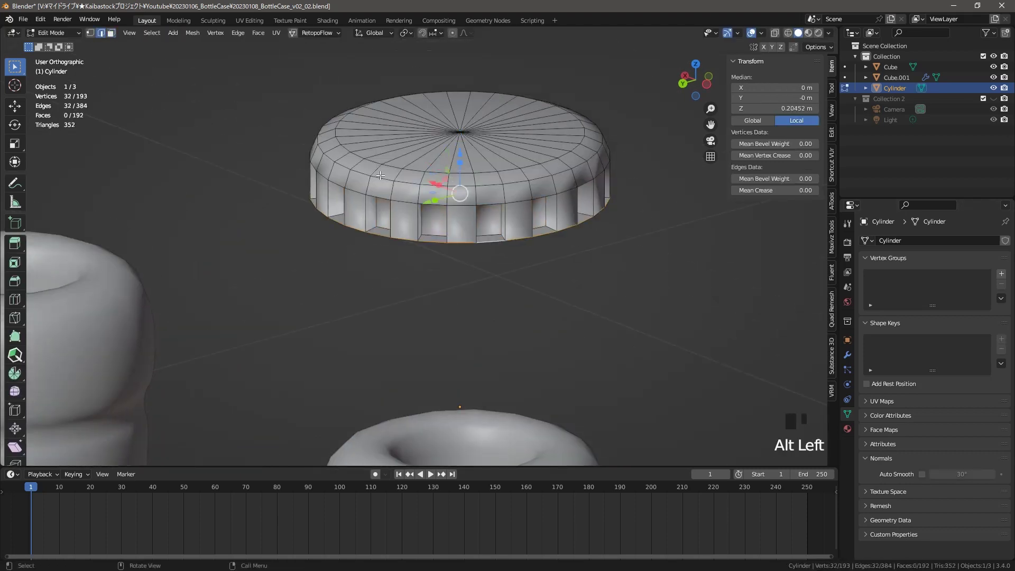
click(152, 32)
click(164, 117)
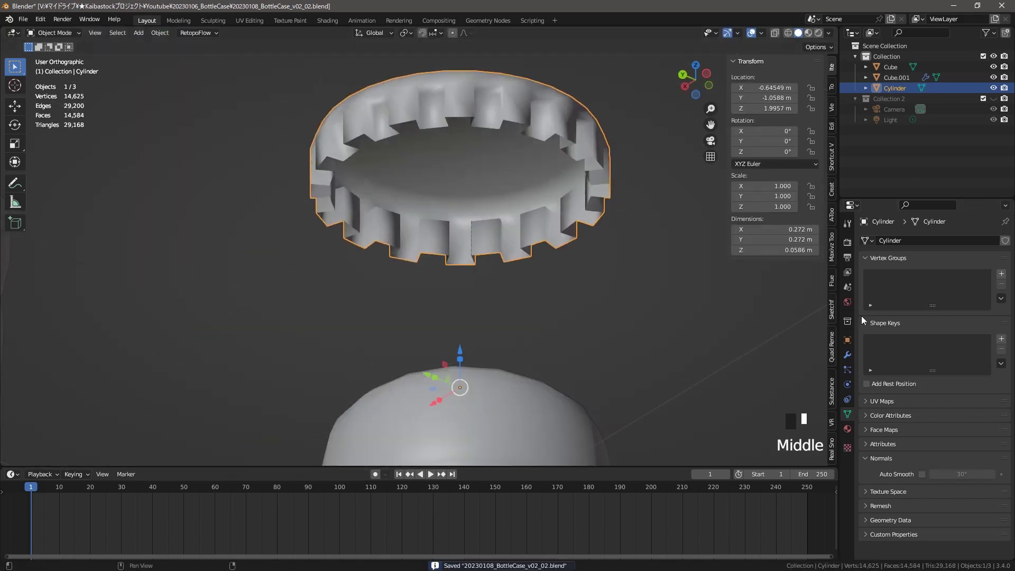
Thicken the cap with a Solidify modifier and Auto Smooth at 30°, and bevel its upper rim edges
click(848, 355)
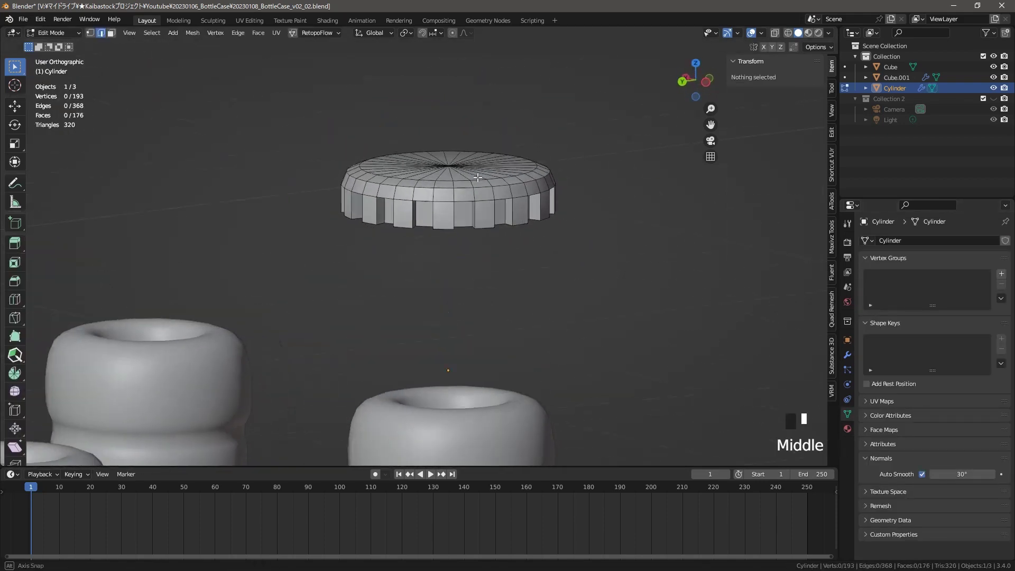
key(ctrl+b)
key(Tab)
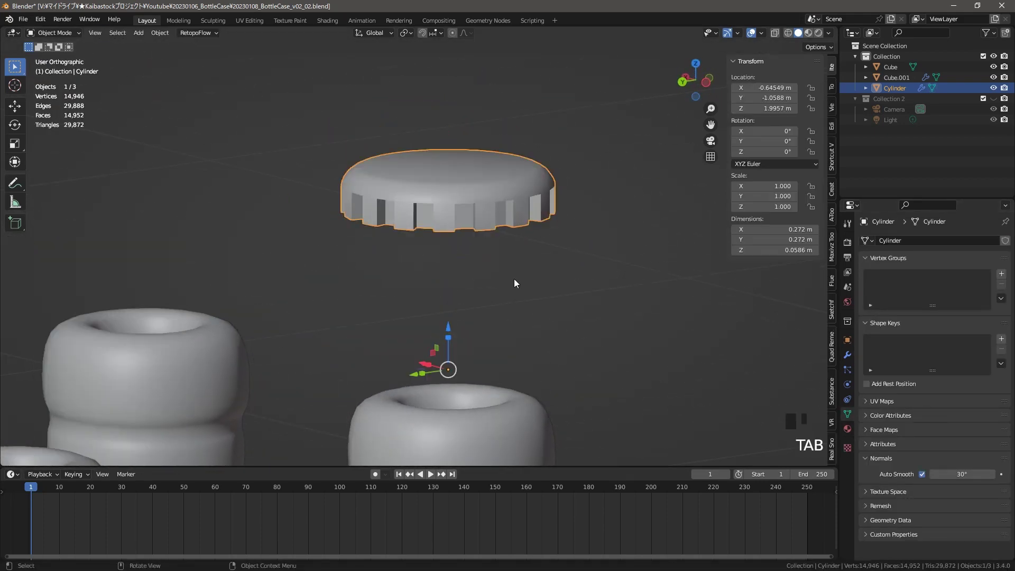
Set the cap's origin to its geometry and lower the cap onto the corner bottle's mouth at about Z 1.971 m
ctrl+middle_drag(514, 278, 455, 301)
right_click(455, 267)
mouse_move(402, 270)
click(491, 282)
middle_drag(465, 306, 444, 304)
ctrl+middle_drag(449, 296, 475, 232)
drag(490, 133, 491, 173)
click(550, 212)
Collapse the bottle's modifier settings and try to join the cap into the arrayed bottle
middle_drag(491, 275, 511, 315)
ctrl+middle_drag(494, 238, 536, 216)
click(509, 207)
click(848, 355)
click(865, 282)
click(865, 295)
click(507, 168)
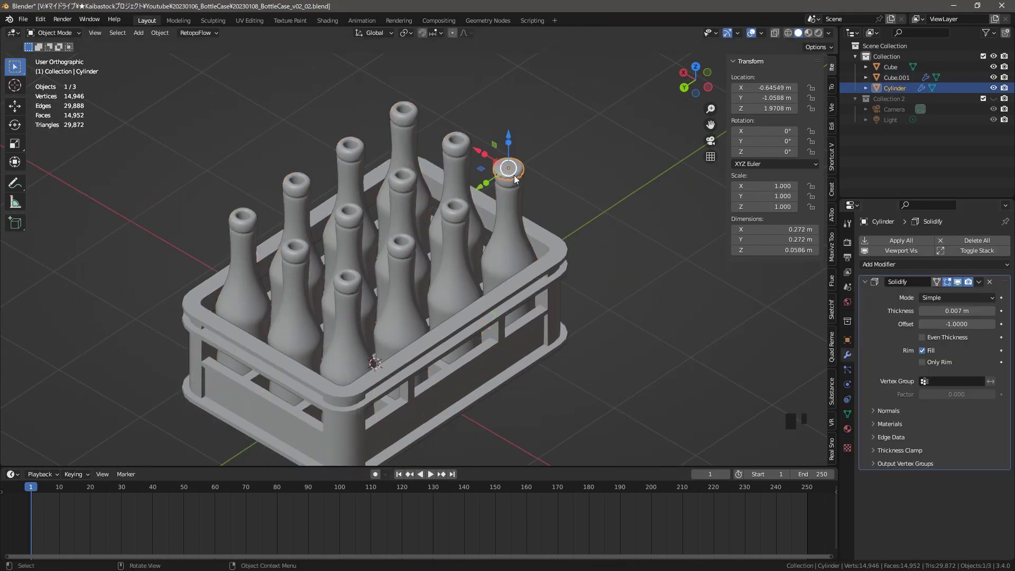
shift+click(519, 228)
key(ctrl+j)
Select the cap's linked mesh inside the joined bottle to check it, and save the file
key(Tab)
ctrl+middle_drag(551, 252, 532, 133)
key(Tab)
key(Tab)
key(l)
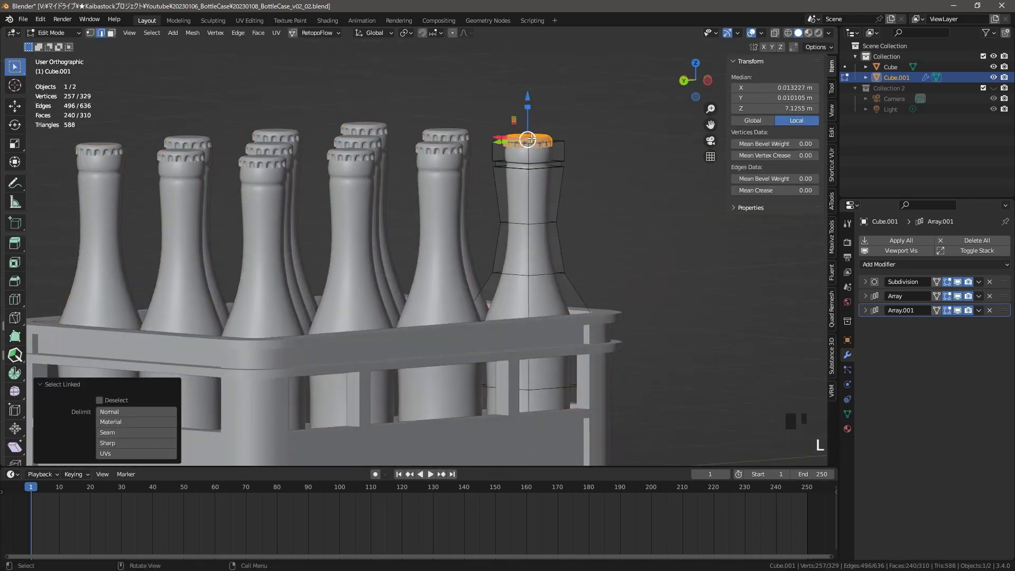
key(Tab)
click(576, 180)
ctrl+middle_drag(569, 183, 556, 232)
key(ctrl+s)
middle_drag(555, 212, 497, 232)
click(478, 242)
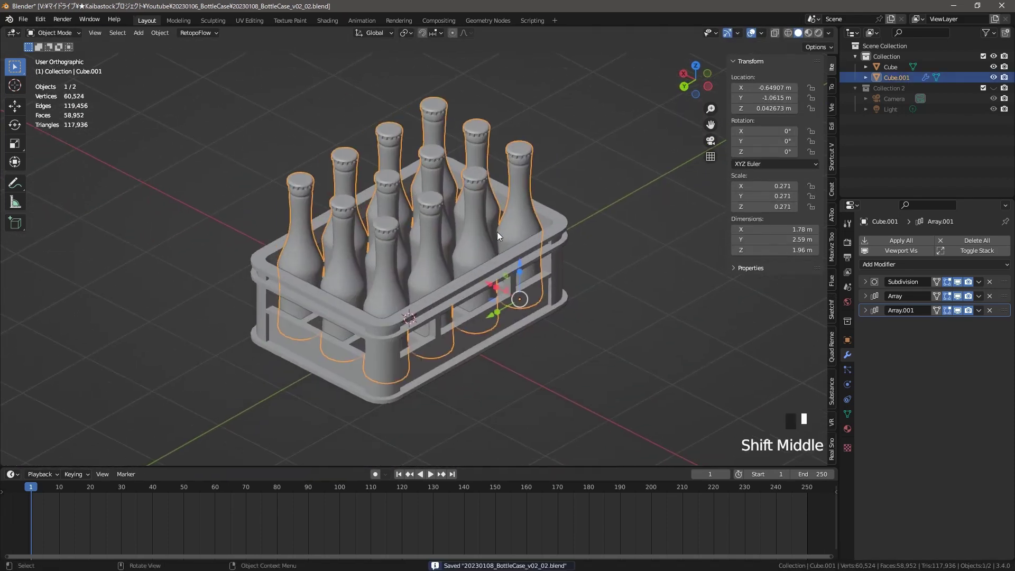
Select all of the bottle's faces and look at them in the UV Editing workspace, returning to the Layout workspace
click(250, 21)
ctrl+middle_drag(585, 246, 589, 197)
middle_drag(589, 197, 629, 201)
key(3)
key(a)
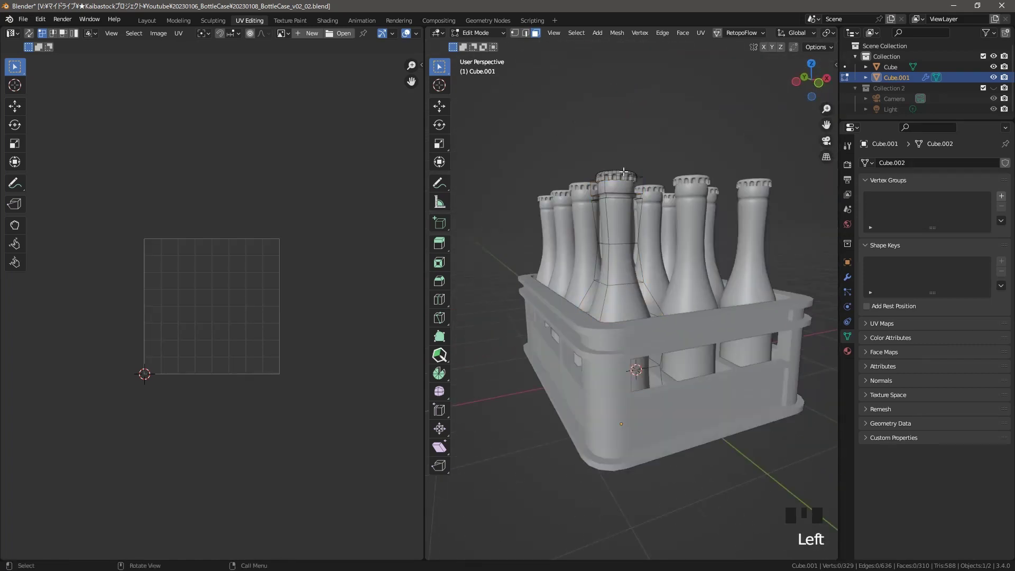
click(147, 20)
Undo the edits back to before the join, so the cap is a separate object with its Solidify modifier
key(ctrl+z)
key(ctrl+z)
key(ctrl+z)
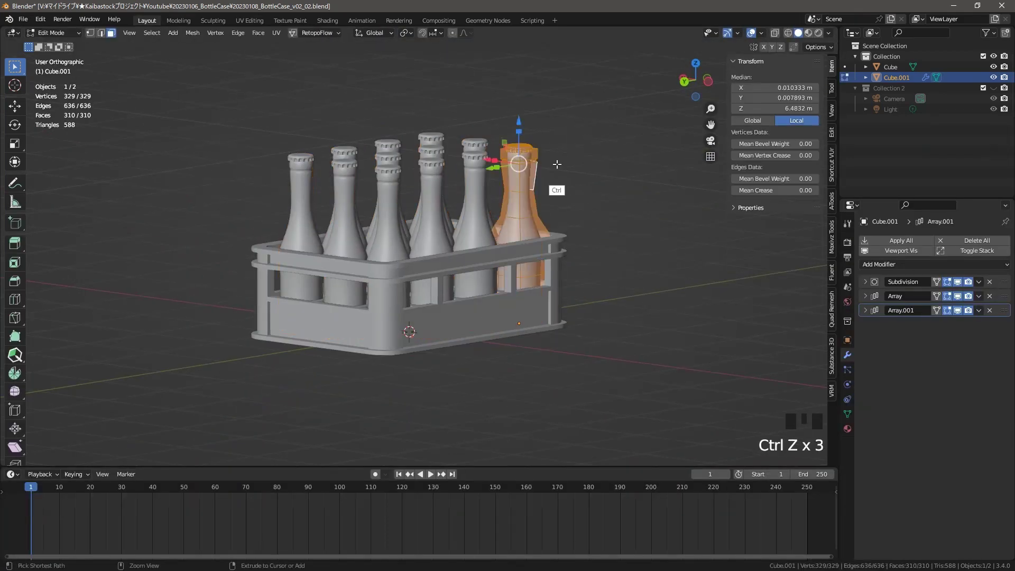
key(ctrl+z)
key(ctrl+z)
key(ctrl+z)
key(ctrl+z)
key(ctrl+z)
key(ctrl+z)
key(ctrl+z)
key(ctrl+z)
key(ctrl+z)
key(ctrl+z)
key(ctrl+z)
key(ctrl+z)
key(ctrl+z)
key(ctrl+z)
key(ctrl+z)
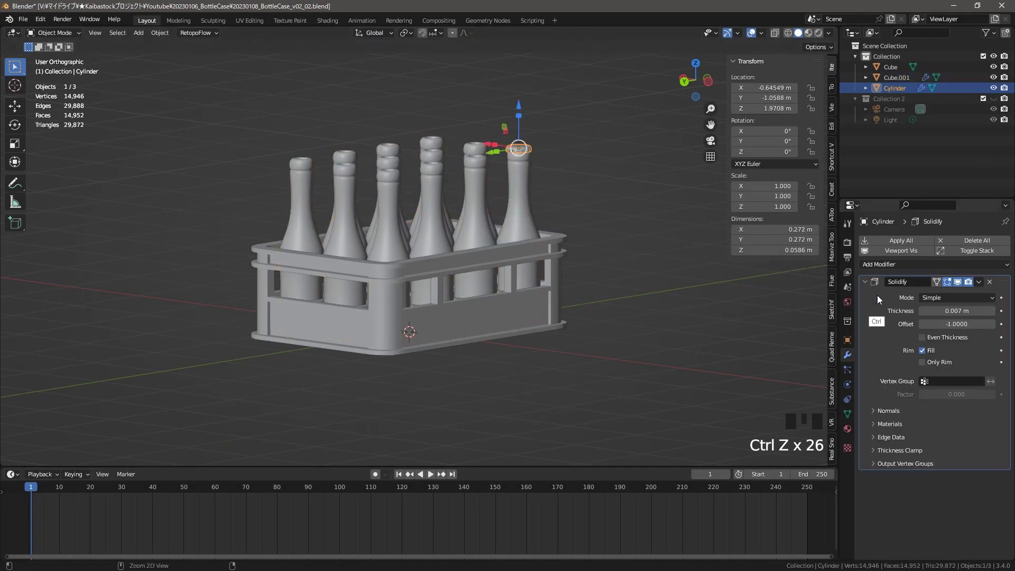
Apply the cap's Solidify modifier and raise the cap about 0.161 m along Z, clear of the bottle mouth
key(Left)
key(Left)
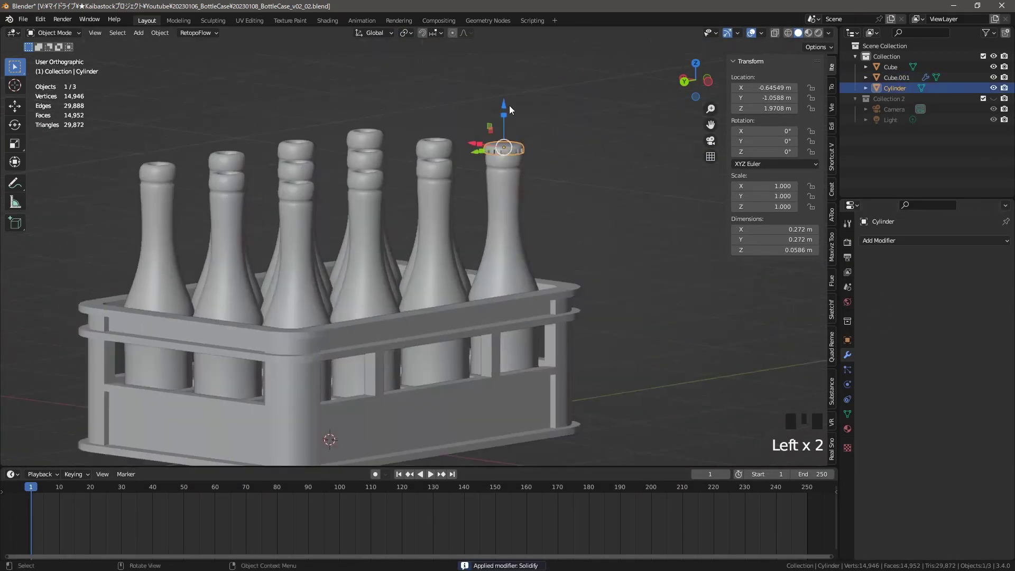
drag(506, 105, 506, 80)
ctrl+middle_drag(516, 175, 518, 132)
shift+middle_drag(518, 132, 519, 222)
middle_drag(520, 222, 492, 233)
ctrl+middle_drag(492, 232, 451, 270)
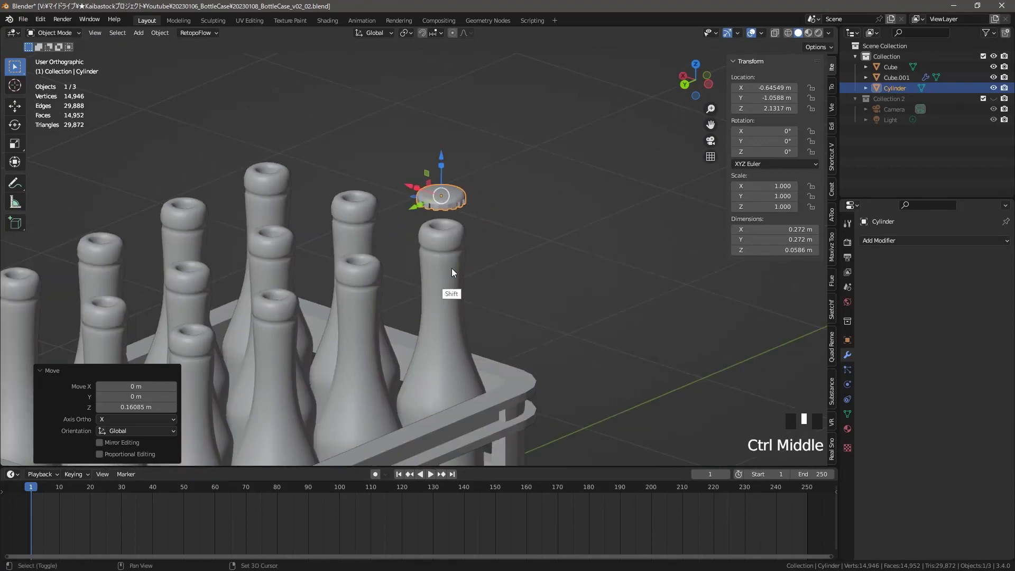
Join the cap into the arrayed bottle, and fit the cap's mesh over the mouth with a scale of 1.031
shift+click(449, 293)
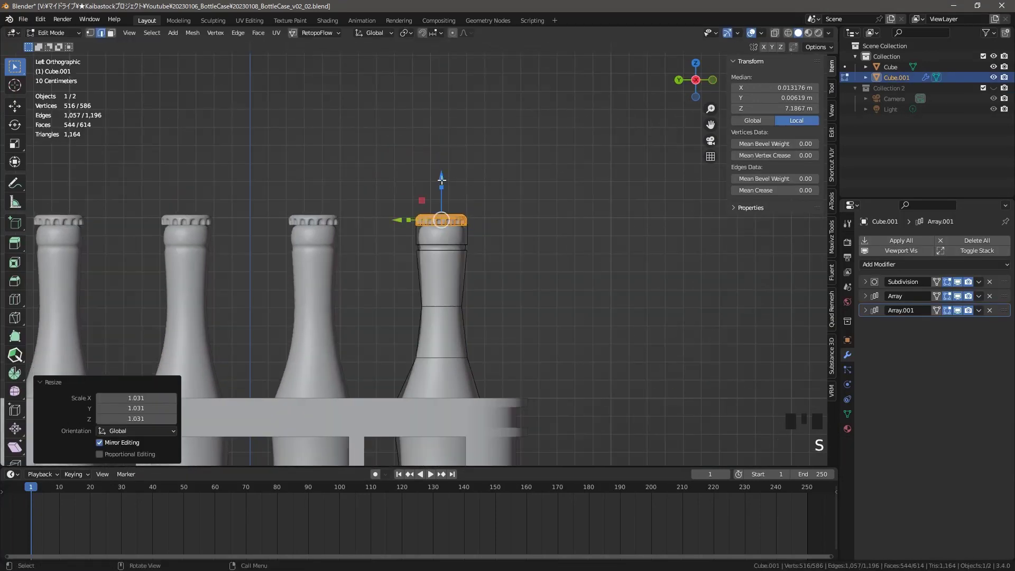
ctrl+middle_drag(442, 177, 471, 281)
drag(696, 79, 682, 90)
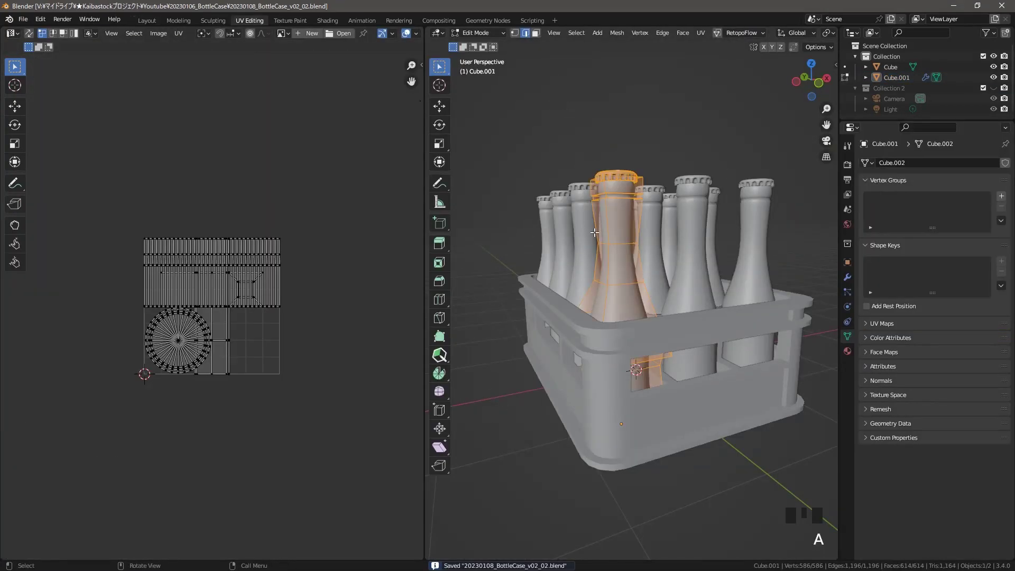
Select the bottle in the UV Editing workspace and isolate it in local view for mesh editing
middle_drag(740, 175, 529, 275)
key(Tab)
click(510, 223)
key(Tab)
middle_drag(510, 224, 642, 232)
key(slash)
Select the uneven corner vertices of the bottle's body and move them along Z and Y
click(645, 279)
middle_drag(645, 279, 708, 275)
shift+click(603, 277)
key(r)
mouse_move(603, 278)
alt+middle_down()
mouse_move(647, 238)
mouse_move(714, 226)
mouse_move(621, 224)
mouse_move(614, 264)
alt+middle_up()
right_click(665, 237)
shift+click(691, 256)
key(g)
key(z)
click(675, 213)
key(g)
key(y)
click(693, 236)
Change the snapping target and snap the stray corner vertices of the bottle's body onto its square outline in top view
shift+middle_drag(613, 265, 610, 296)
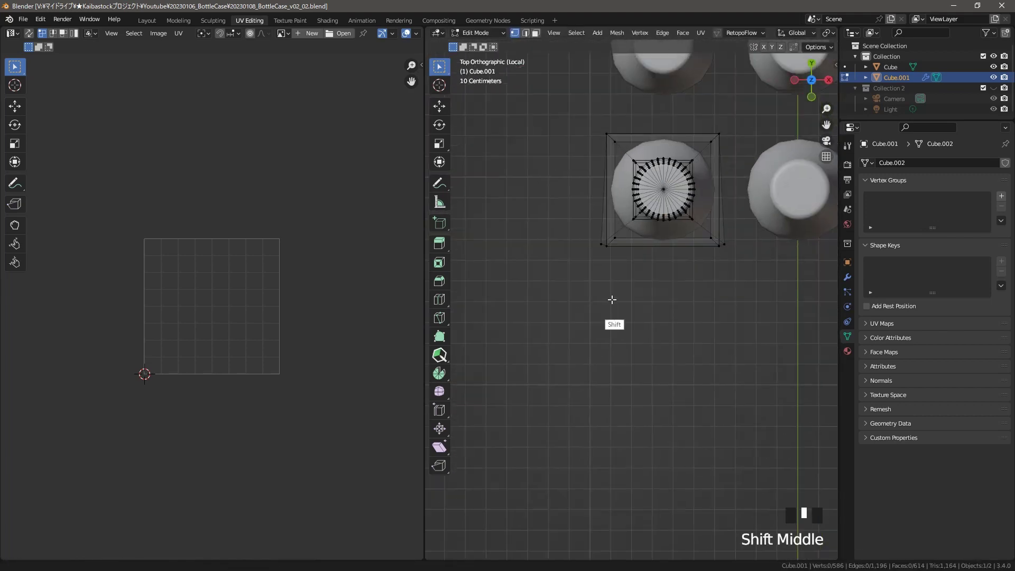
scroll(610, 297, up, 3)
key(g)
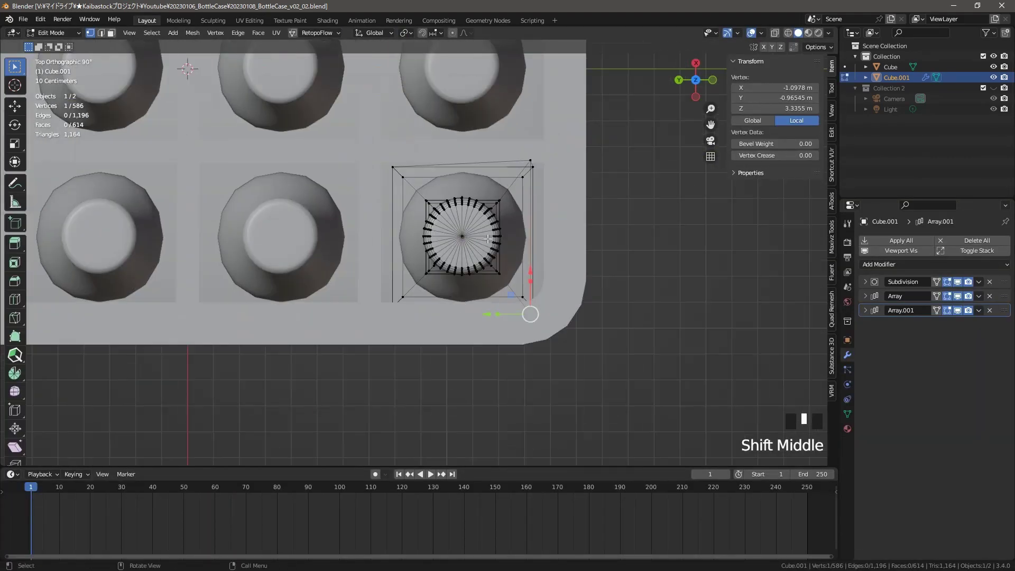
shift+middle_drag(560, 95, 546, 121)
click(437, 33)
click(434, 74)
key(g)
ctrl+click(551, 149)
click(548, 335)
key(g)
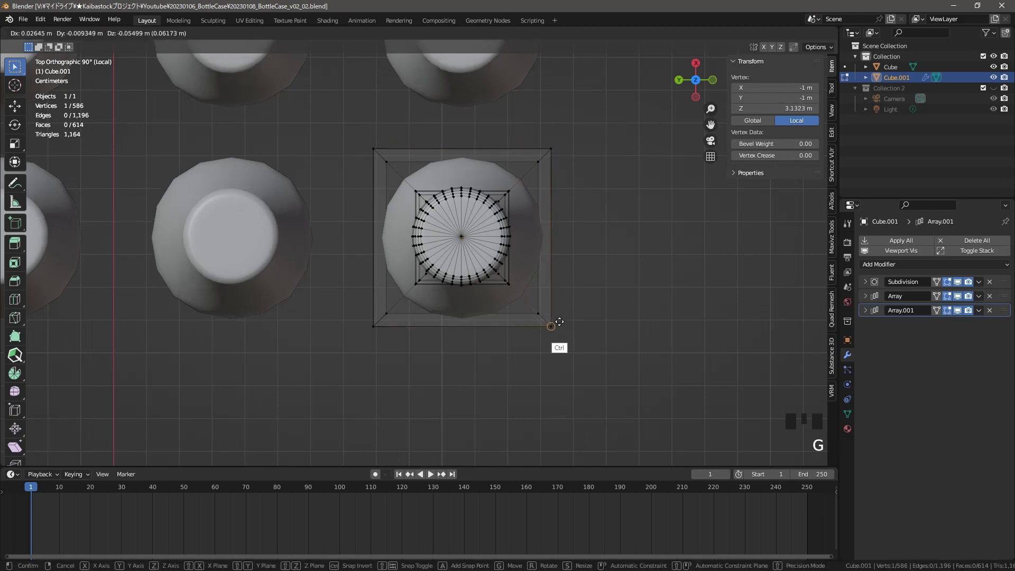
ctrl+click(554, 324)
Align the neighbouring corner vertices of the bottle's body with snapped moves along single axes
middle_drag(577, 312, 552, 148)
shift+middle_drag(553, 148, 538, 195)
key(ctrl+z)
ctrl+drag(571, 184, 538, 127)
mouse_move(537, 130)
middle_down()
mouse_move(595, 139)
mouse_move(534, 132)
middle_up()
click(341, 195)
ctrl+drag(383, 197, 358, 87)
middle_drag(365, 121, 344, 155)
ctrl+drag(343, 155, 349, 205)
middle_drag(378, 159, 395, 236)
Snap the remaining uneven body corner vertex along Y to its neighbour's line and switch the snapping target back
click(526, 196)
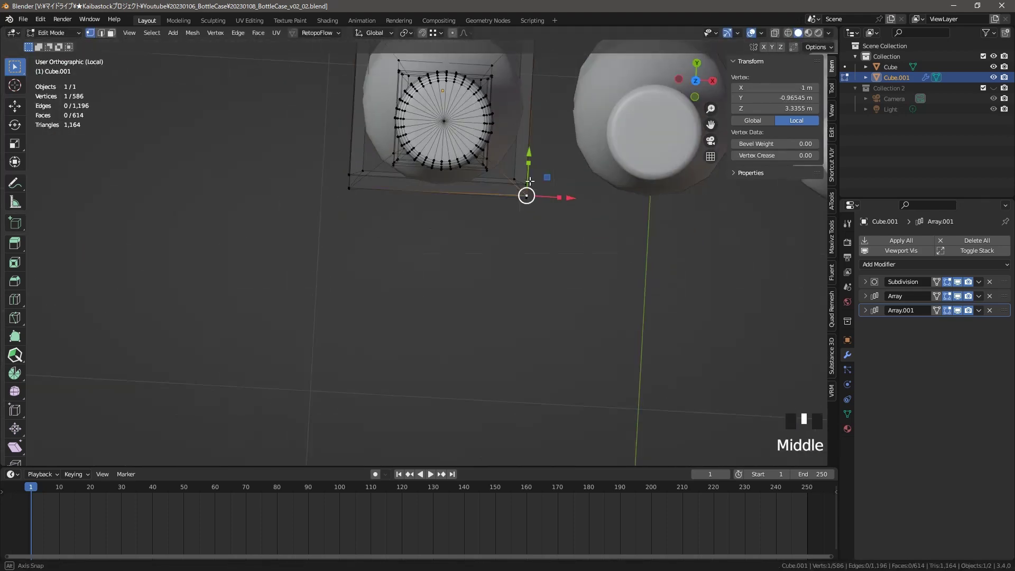
ctrl+drag(528, 155, 526, 211)
middle_drag(521, 232, 365, 141)
click(436, 33)
click(434, 65)
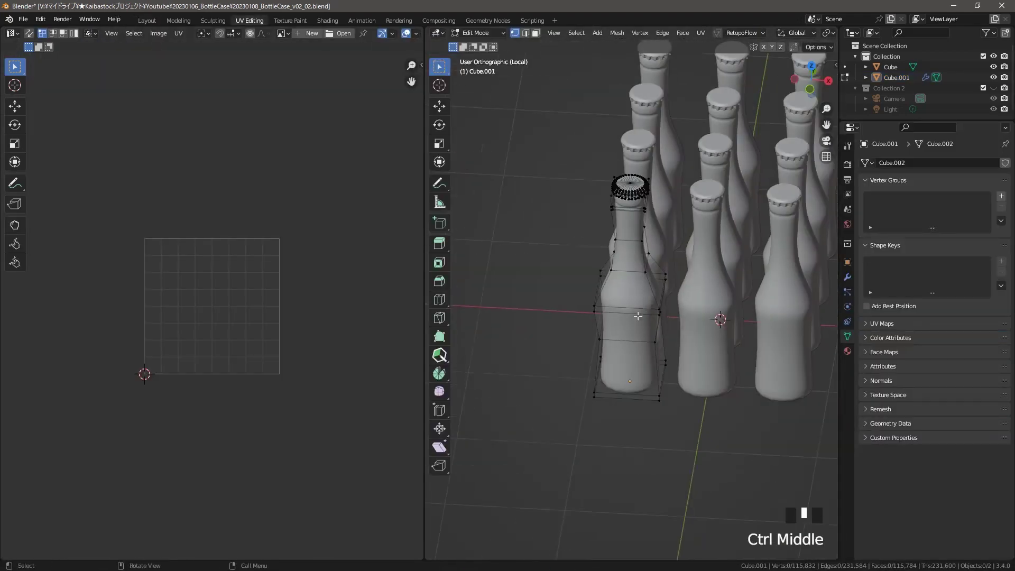
Leave local view, reopen the bottle mesh for editing, unwrap its body and place the UV islands above the tile
ctrl+middle_drag(638, 316, 639, 249)
key(KP_Divide)
key(Tab)
click(639, 249)
key(Tab)
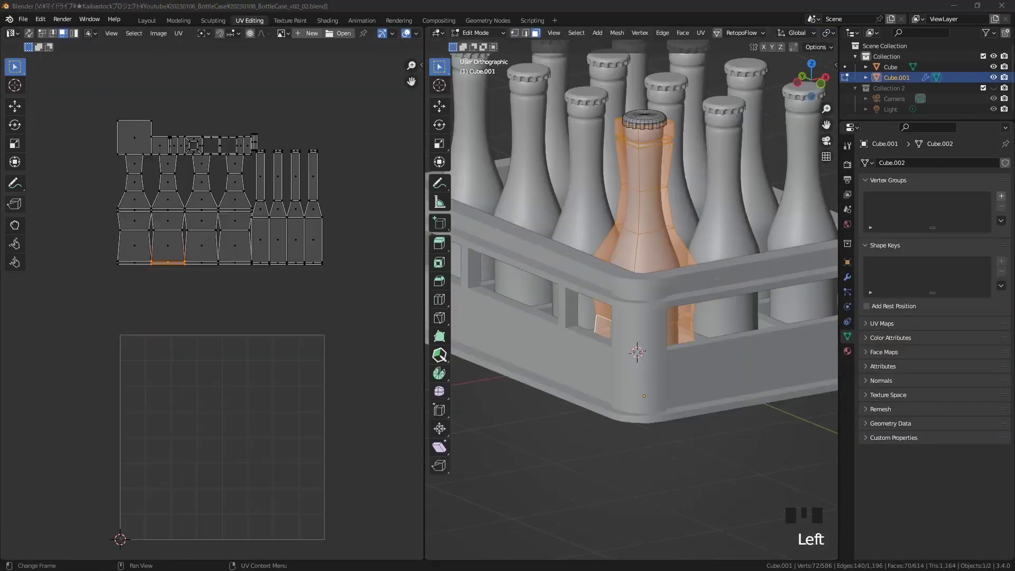
click(652, 165)
middle_drag(652, 165, 666, 161)
Unwrap the linked cap mesh with Smart UV Project at a 66° angle limit, then shrink its islands above the tile
key(l)
middle_drag(349, 318, 371, 249)
key(u)
click(649, 124)
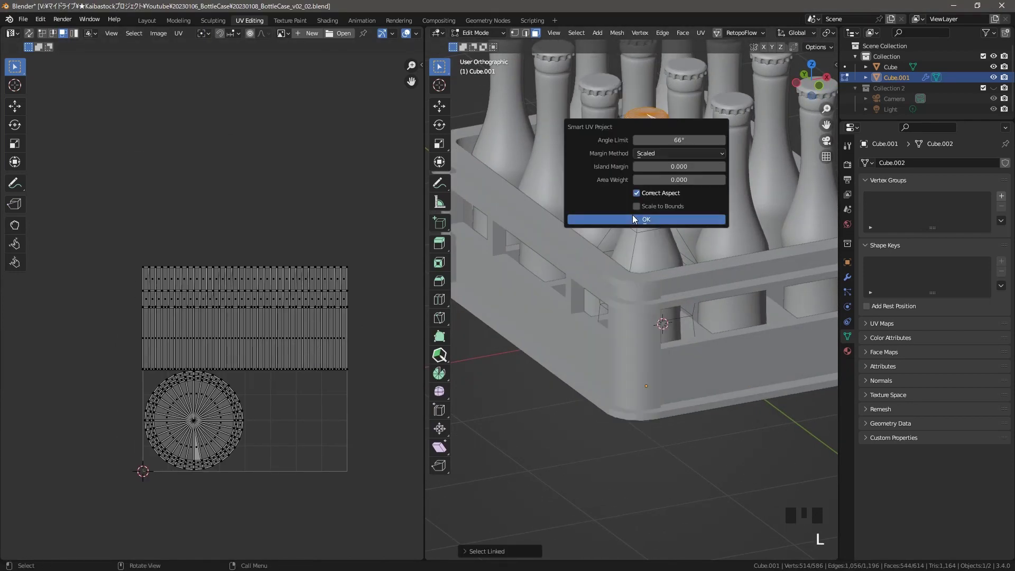
click(636, 220)
key(a)
key(g)
click(342, 153)
key(s)
click(326, 205)
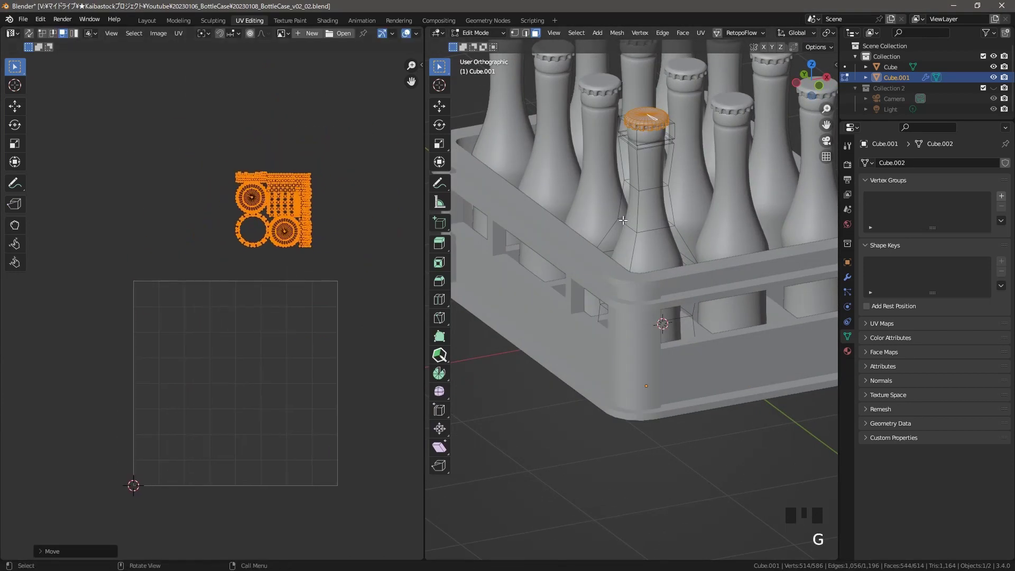
Select the linked bottle body and move and scale its UV islands down along the tile's bottom edge
click(654, 211)
key(l)
key(a)
key(g)
click(301, 344)
key(s)
click(296, 391)
key(g)
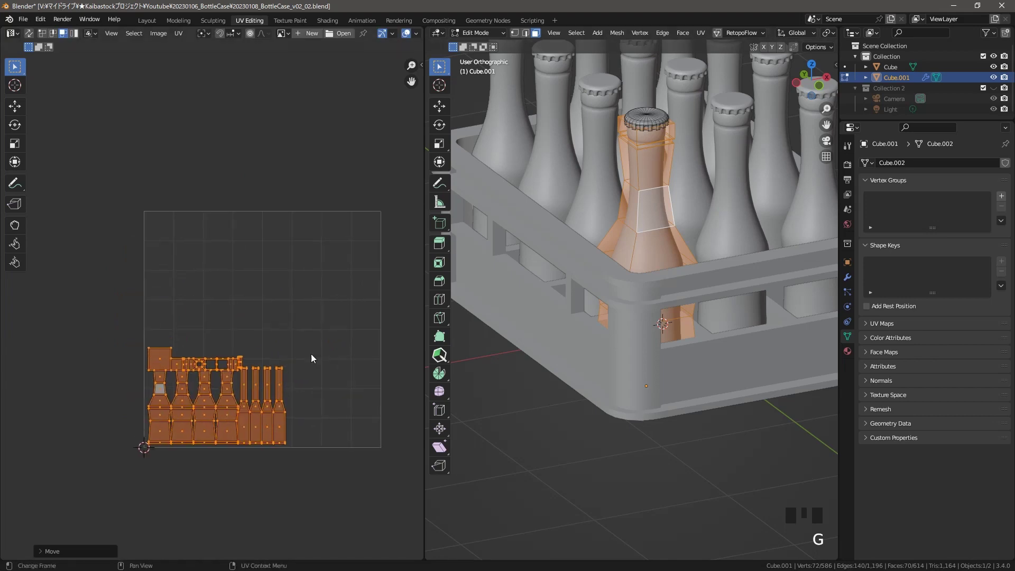
click(164, 359)
Switch editing to the crate, unwrap all its faces with Smart UV Project and move the islands outside the tile
click(650, 121)
key(Tab)
click(645, 286)
key(Tab)
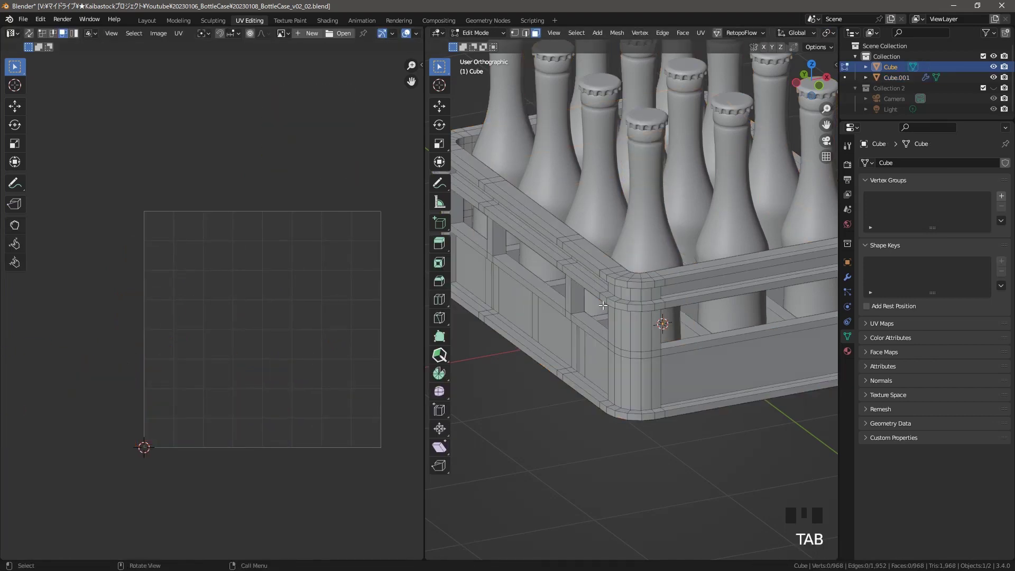
key(a)
key(u)
click(617, 226)
click(602, 319)
key(a)
key(g)
click(306, 332)
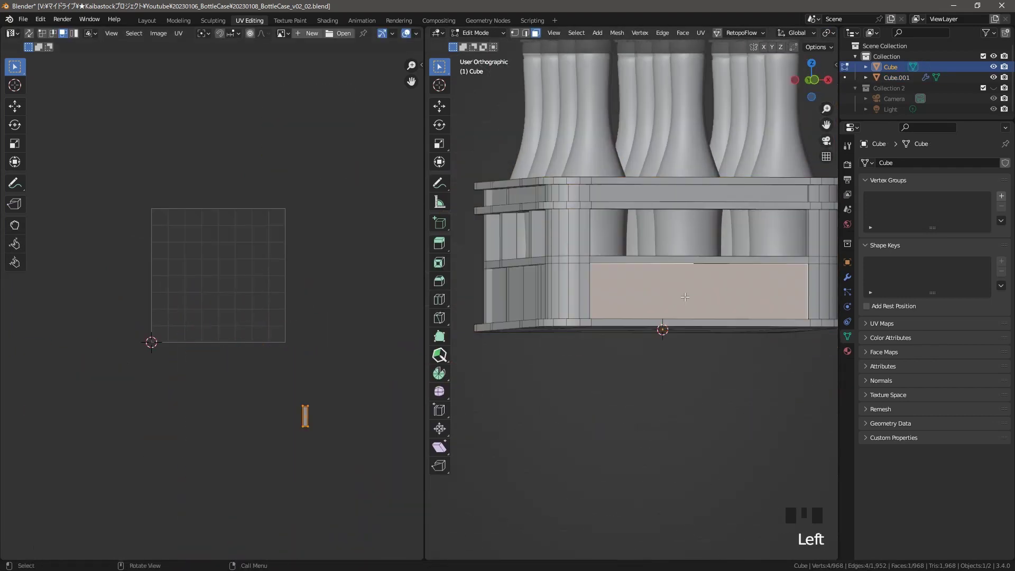
Select the lower panel faces along one long side of the crate in side view
middle_drag(659, 329, 608, 296)
click(796, 82)
shift+click(604, 292)
shift+click(646, 294)
shift+click(733, 294)
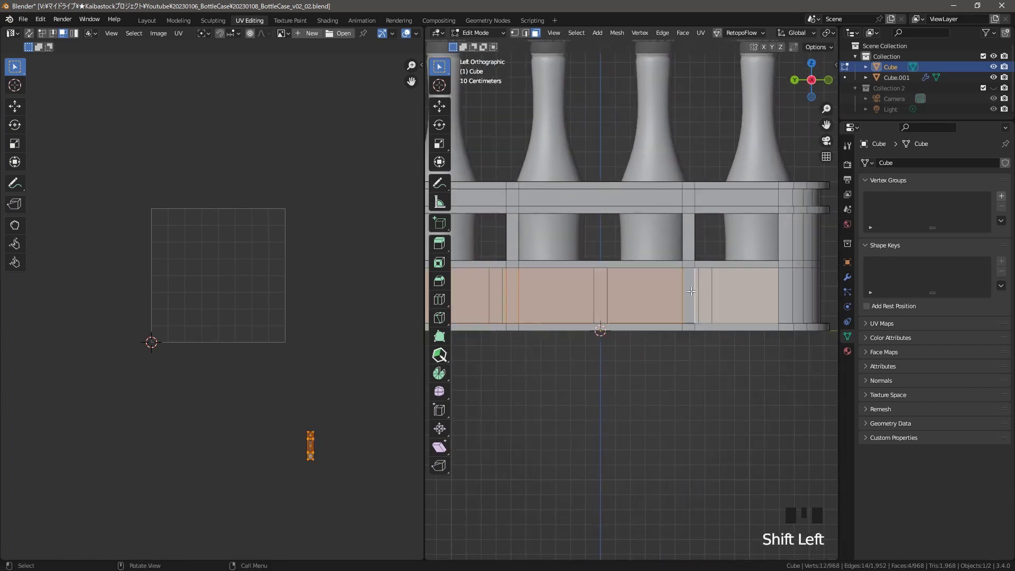
Select the crate's linked inner dividers in top view and hide the rest of the crate mesh
click(583, 264)
key(l)
middle_drag(687, 296, 645, 328)
click(812, 64)
key(l)
key(shift+h)
Shorten the crate's inner dividers by scaling their opposite end vertices inward, including along Y, and reveal the hidden mesh
key(1)
drag(536, 386, 512, 131)
shift+drag(732, 143, 699, 370)
key(s)
key(y)
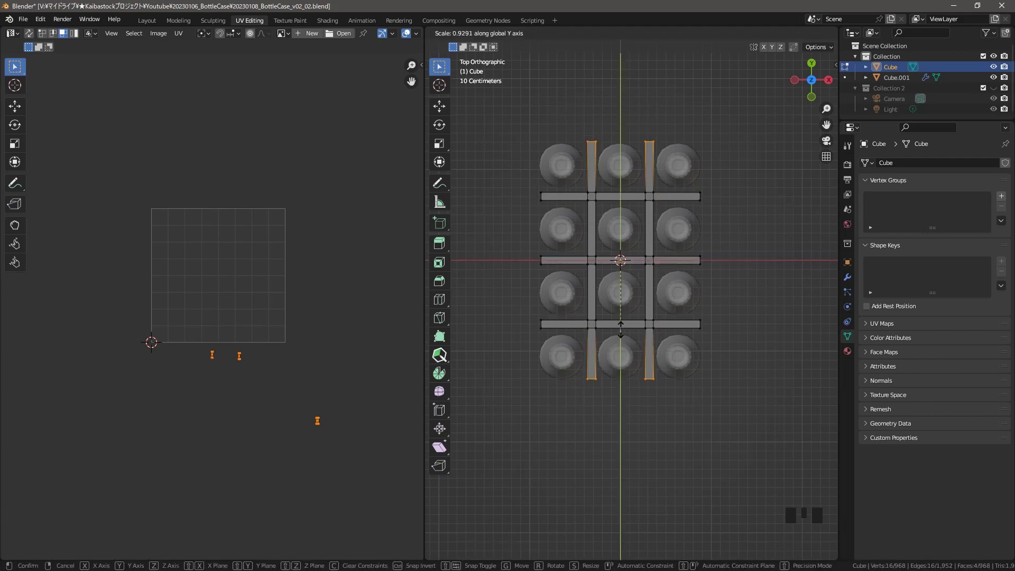
key(alt+h)
key(ctrl+z)
key(ctrl+z)
key(alt+h)
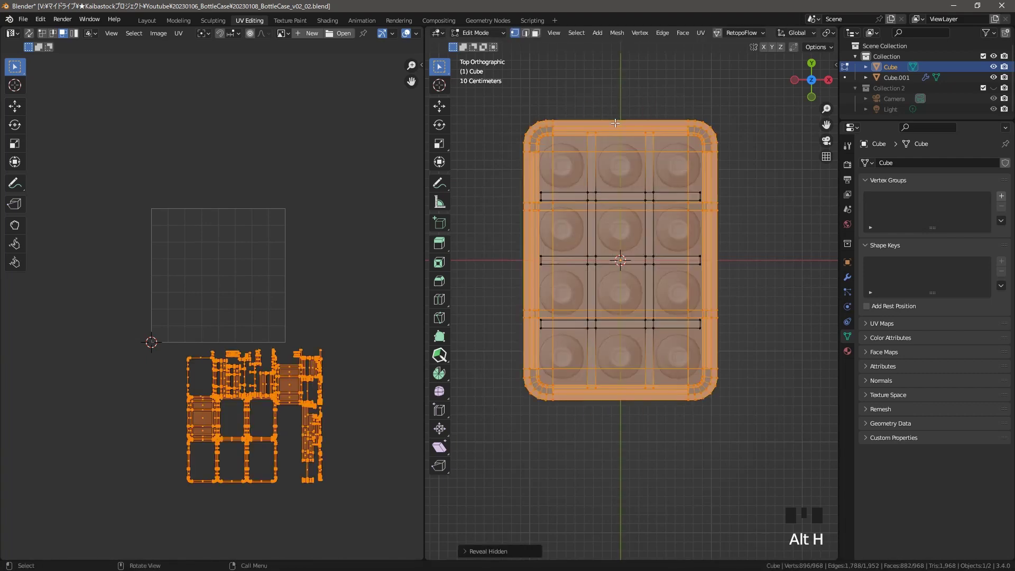
key(ctrl+z)
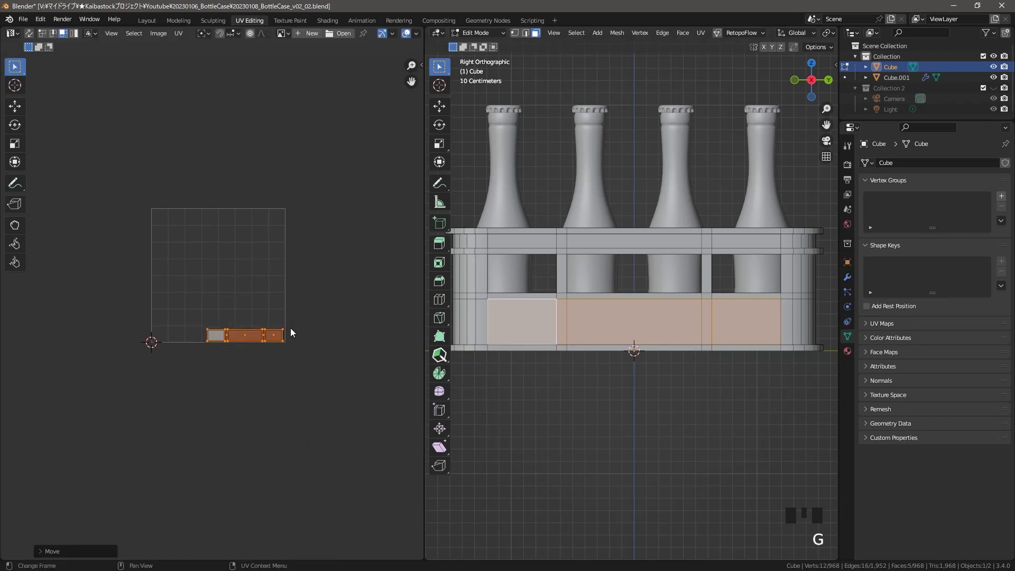
Unwrap the lower panel faces on the crate's opposite long side and select their islands in the UV editor
middle_drag(519, 364, 709, 355)
click(513, 328)
ctrl+click(737, 327)
key(u)
click(608, 300)
key(a)
drag(168, 263, 285, 292)
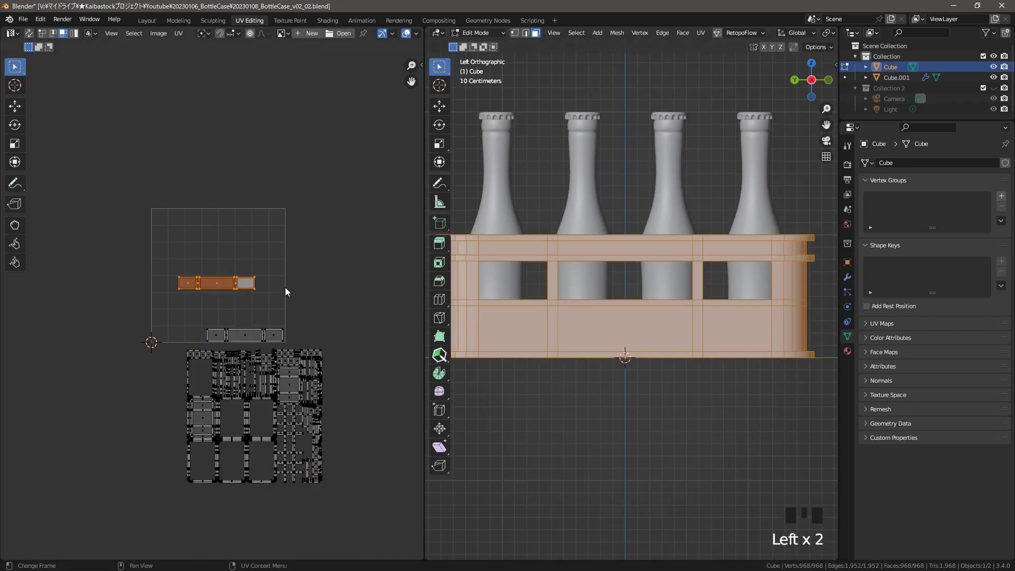
Align the two long side panels' UV islands over each other with TexTools and place them in the tile's upper right corner
click(337, 175)
click(391, 247)
middle_drag(246, 306, 231, 289)
key(g)
shift+middle_drag(240, 251, 244, 257)
Edit the crate and bottle together, move the bottle body and cap islands inside the UV tile, and save the file
key(Tab)
key(a)
key(Tab)
click(65, 261)
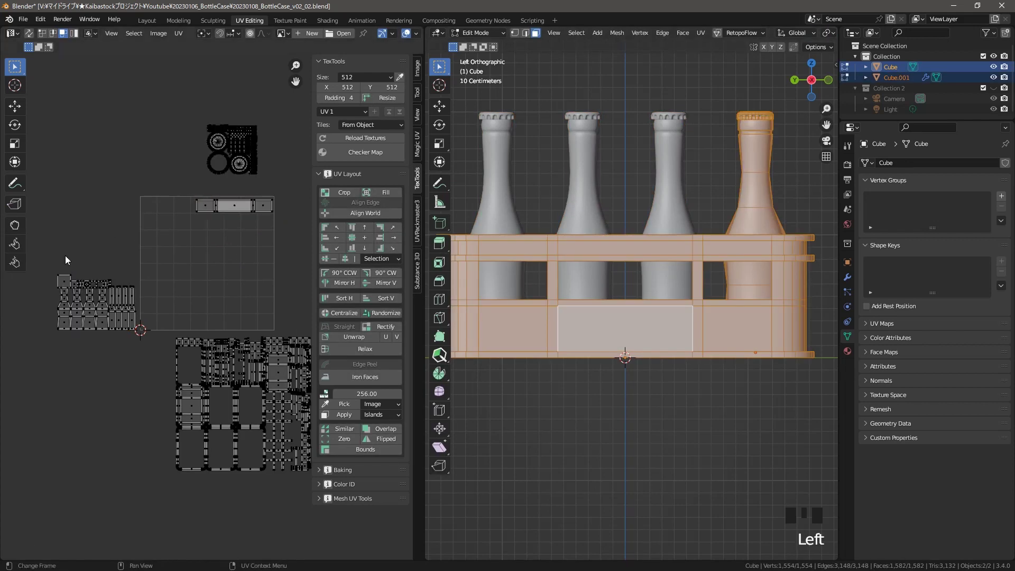
click(212, 175)
middle_drag(222, 355, 183, 342)
key(ctrl+s)
click(125, 322)
Select the crate's remaining islands, adjust the UVPackmaster3 margin and run Pack To Others
drag(120, 481, 285, 322)
click(418, 221)
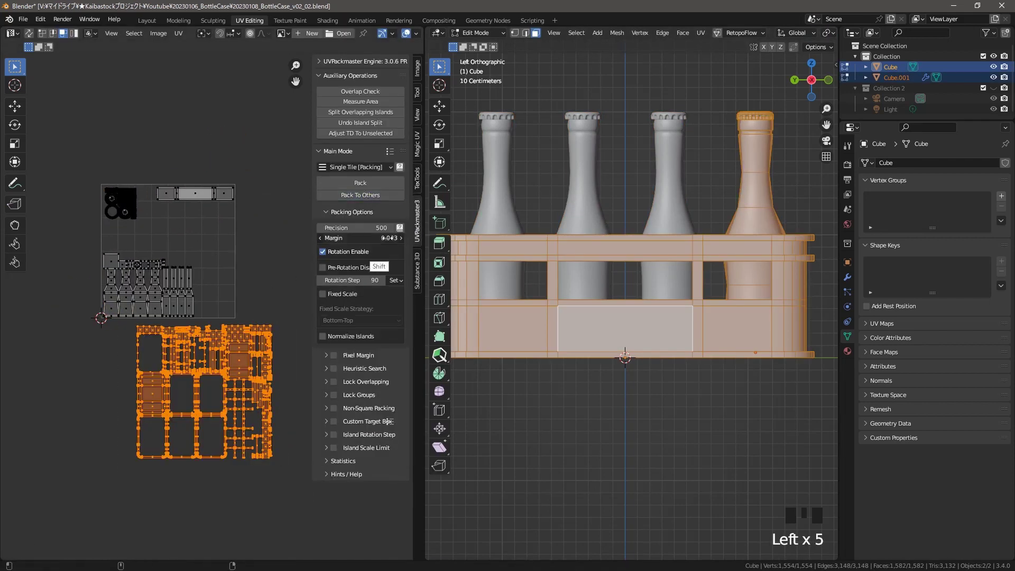
click(372, 196)
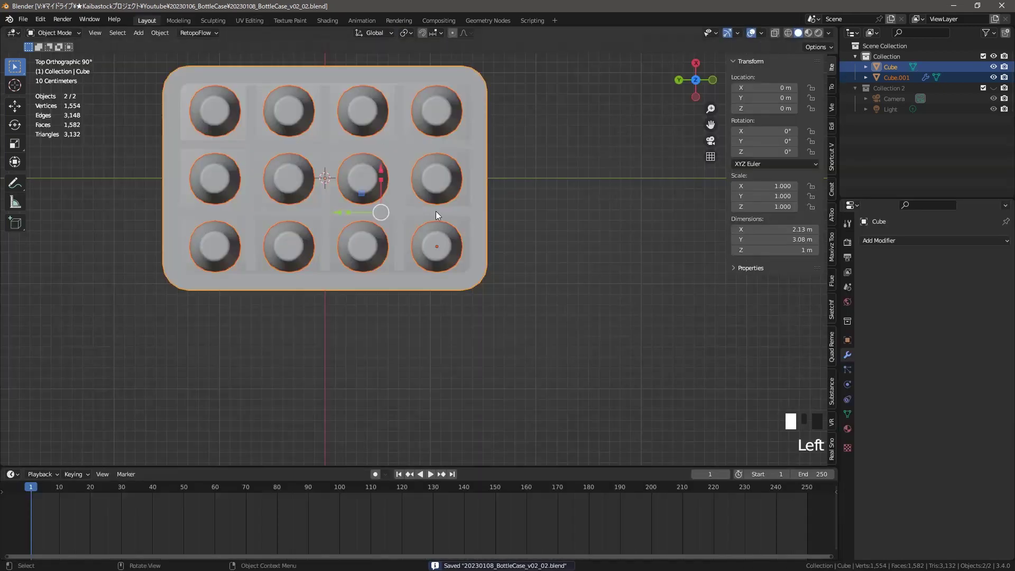
Split off a second 3D viewport in the Layout workspace, hide its sidebar, set it to the camera view and save
middle_drag(436, 211, 497, 233)
key(ctrl+s)
drag(2, 465, 276, 418)
click(270, 159)
key(n)
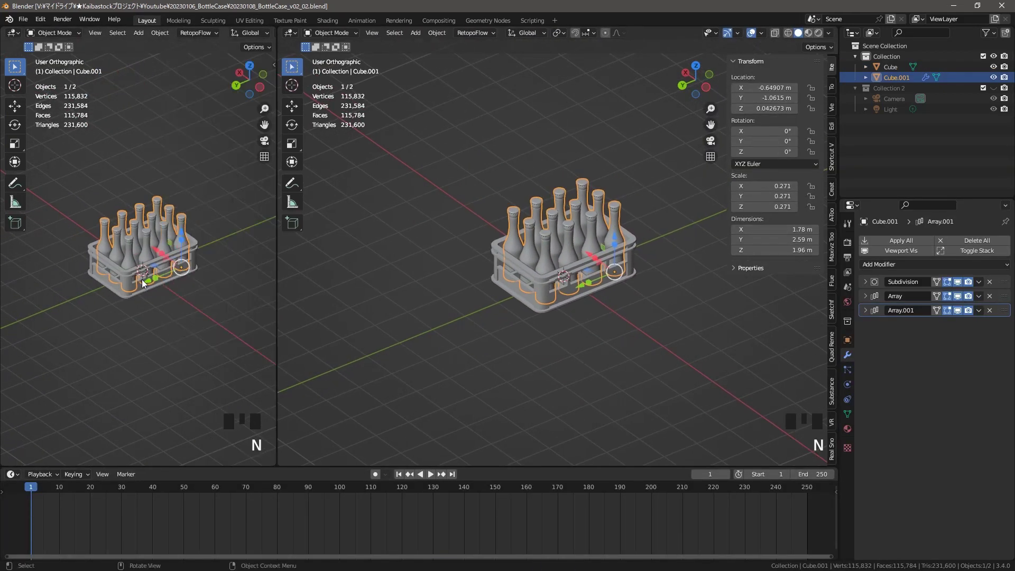
key(KP_0)
shift+middle_drag(214, 274, 197, 328)
key(ctrl+s)
shift+middle_drag(181, 272, 176, 271)
Add a plane under the crate, scale it up into a large floor and save the file
drag(494, 324, 576, 232)
key(ctrl+KP_3)
ctrl+middle_drag(555, 270, 565, 228)
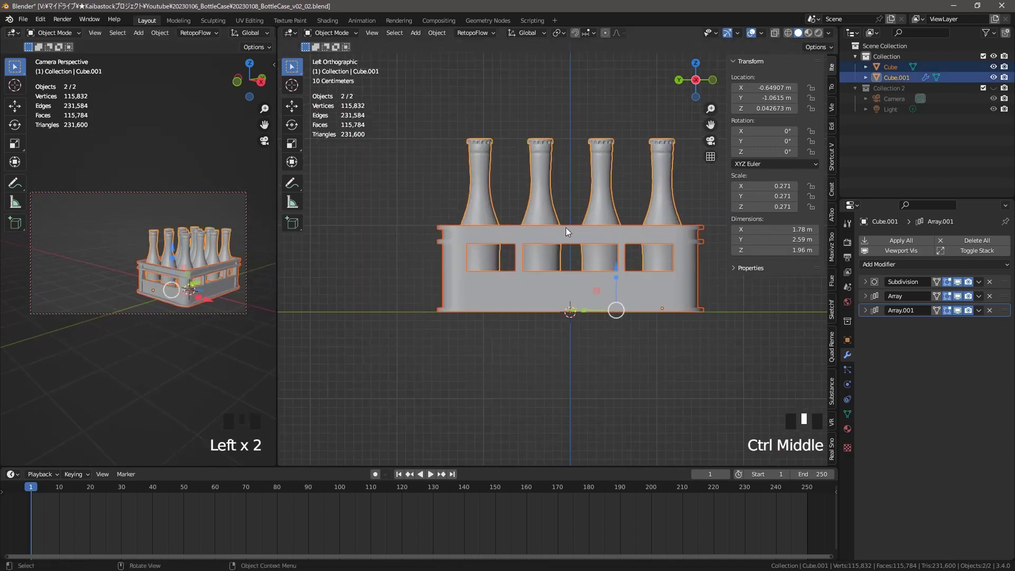
key(shift+a)
click(585, 59)
key(s)
click(711, 159)
key(ctrl+s)
Turn on the Face Orientation overlay and recalculate the floor plane's normals in Edit Mode
click(817, 33)
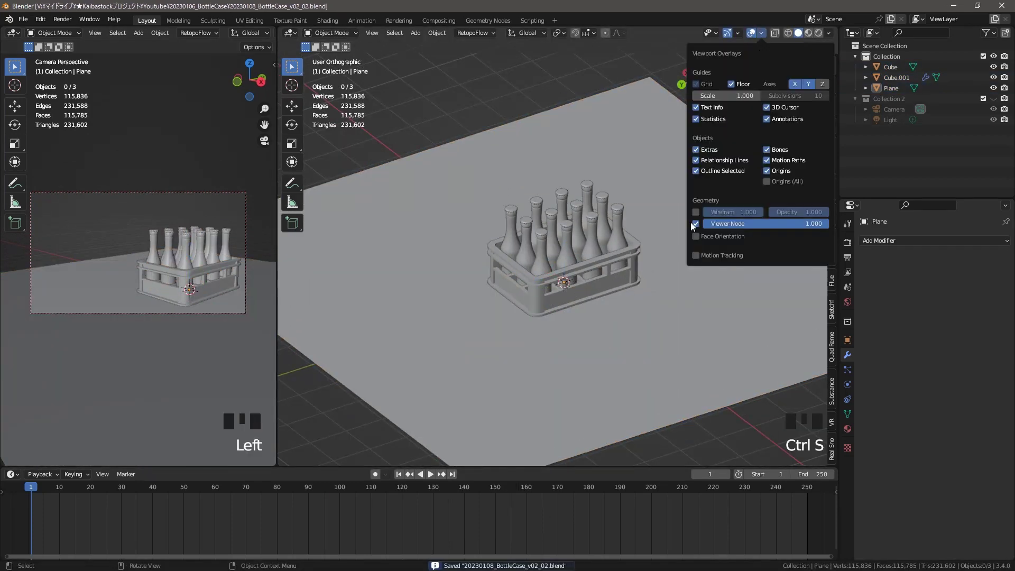
click(694, 236)
key(Tab)
key(shift+n)
click(377, 453)
click(471, 104)
click(816, 33)
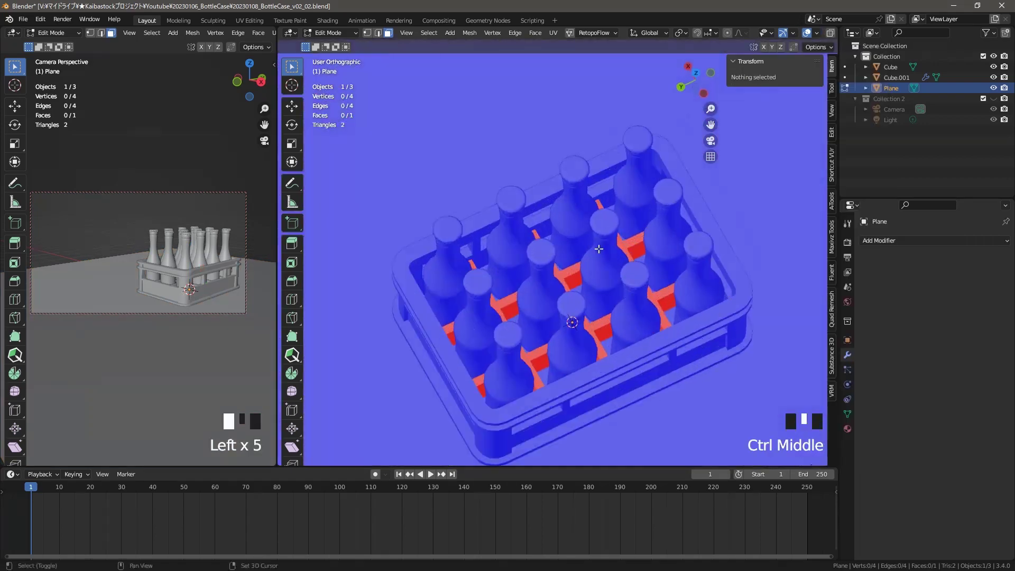
Select the crate and enter its Edit Mode, turn off the Face Orientation overlay and save the file
key(Tab)
click(537, 261)
key(Tab)
click(537, 262)
click(465, 127)
ctrl+middle_drag(529, 228, 534, 296)
middle_drag(576, 265, 579, 217)
click(817, 33)
click(753, 223)
key(ctrl+s)
Assign a Sky Texture to the world background color and preview the camera viewport with Rendered shading
click(247, 273)
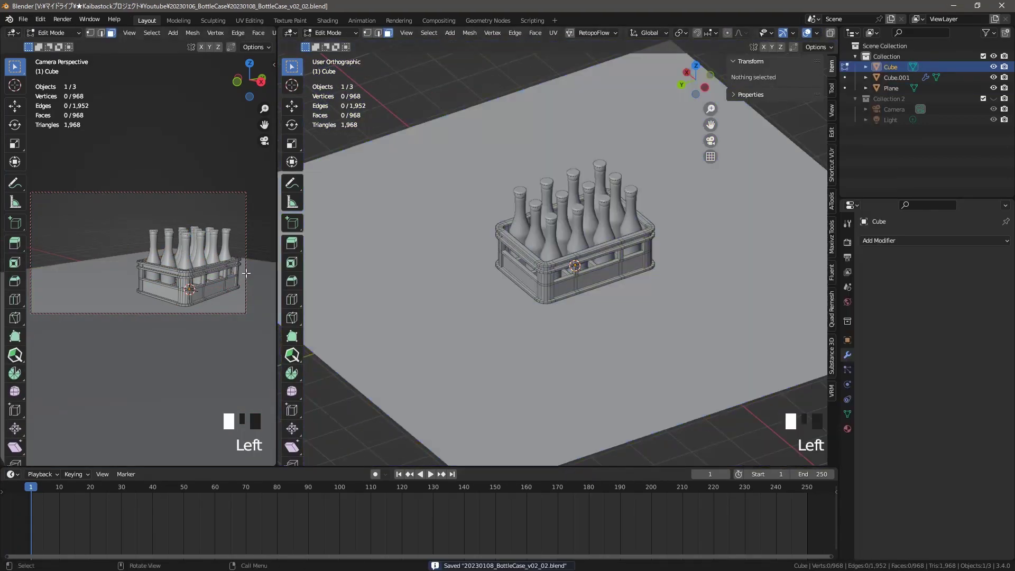
click(209, 295)
click(848, 302)
click(924, 308)
click(691, 423)
mouse_move(655, 158)
ctrl+middle_down()
mouse_move(658, 236)
mouse_move(629, 224)
mouse_move(629, 281)
ctrl+middle_up()
key(z)
click(658, 204)
Set the sky's sun elevation to 1.1° and its sun rotation to -106°
key(KP_5)
key(KP_1)
middle_drag(629, 280, 639, 238)
drag(961, 372, 406, 355)
Scale the floor plane up around the crate to about 216 m across
key(s)
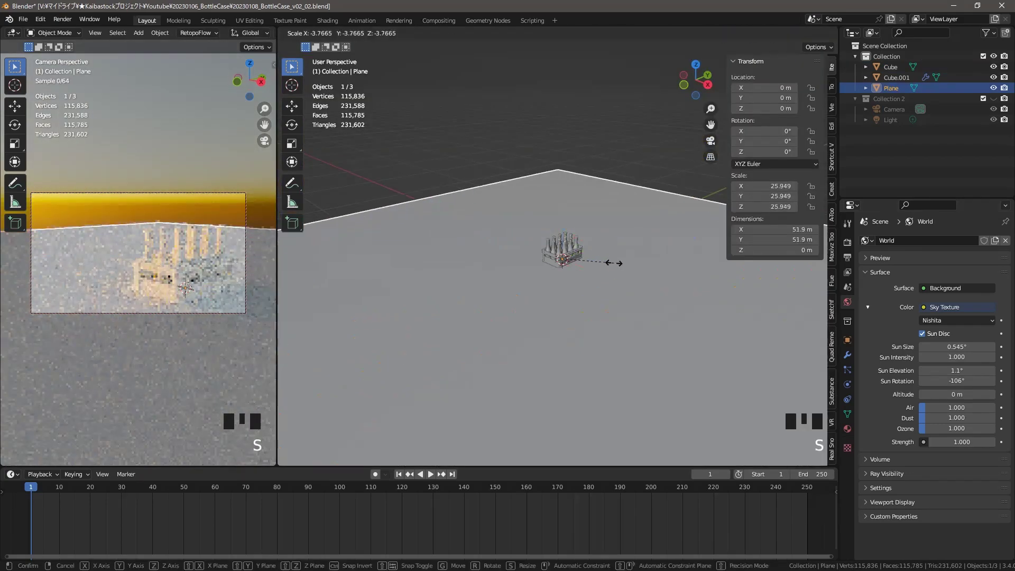
click(610, 263)
ctrl+middle_drag(499, 193, 499, 219)
key(KP_7)
key(g)
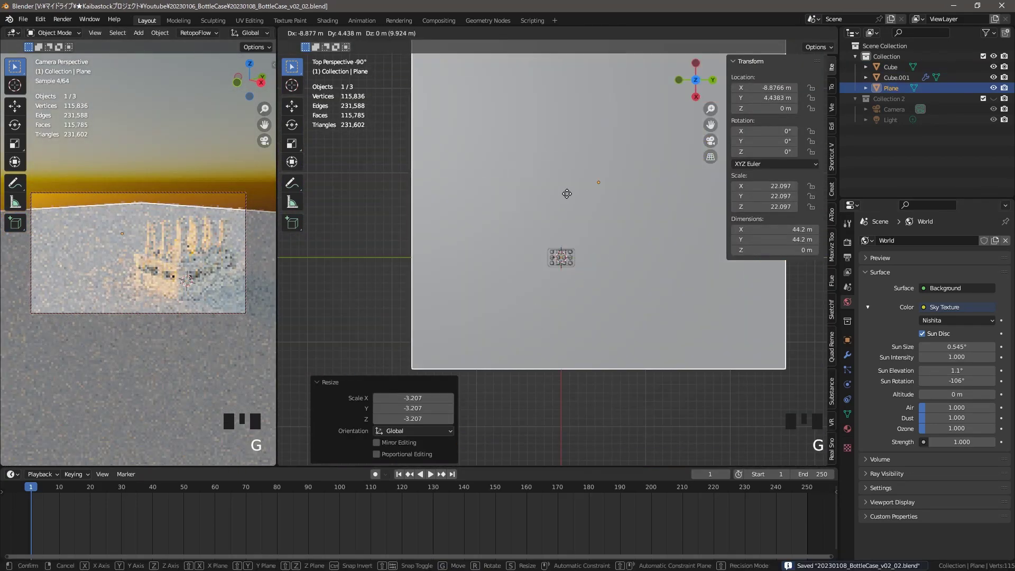
right_click(526, 250)
middle_drag(527, 250, 544, 222)
scroll(545, 222, up, 3)
double_click(451, 273)
key(s)
click(466, 269)
key(s)
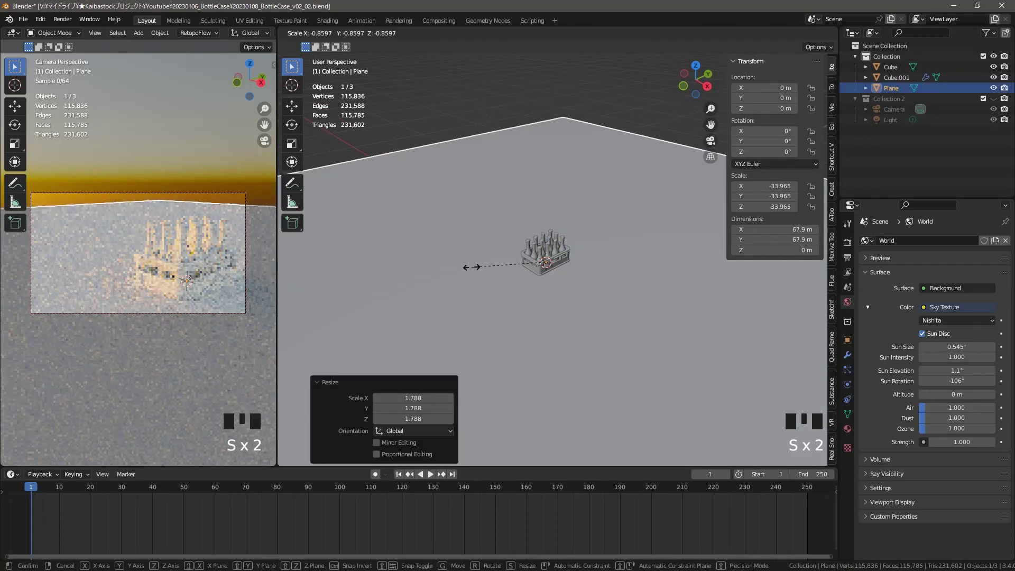
click(317, 316)
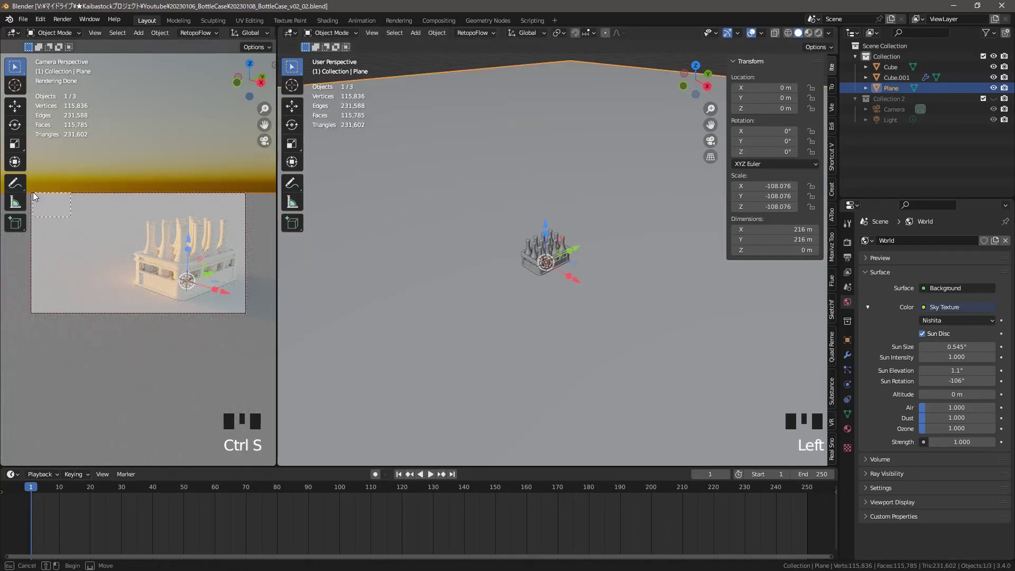
Select the light above the crate, set its power to 300 W and convert it to an Area light
click(580, 207)
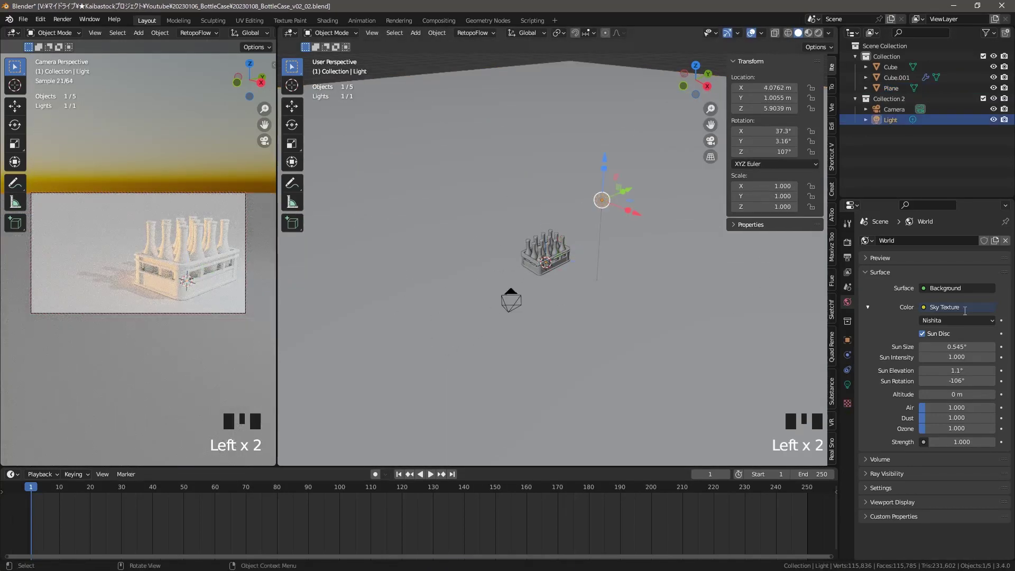
click(847, 384)
double_click(958, 313)
text(300)
key(Return)
click(992, 289)
Set the area light's size to 0.1 m and scale the light object up to about 33.6
drag(958, 340, 934, 340)
click(759, 344)
key(s)
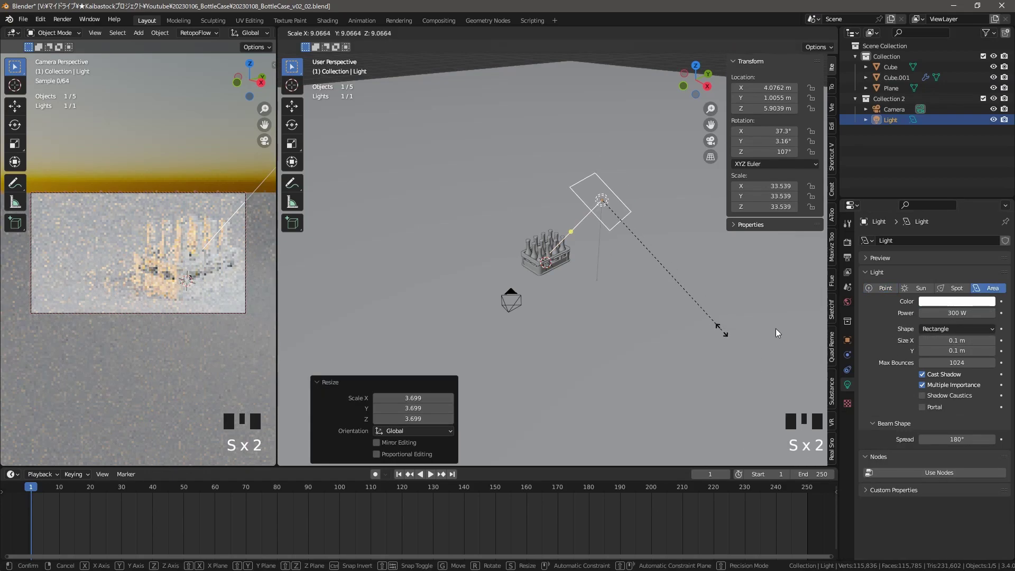
click(724, 334)
Give the area light a Disk shape, an orange-red color and 500 W of power, and save the file
click(956, 329)
click(950, 374)
click(951, 301)
click(936, 224)
key(ctrl+s)
double_click(955, 313)
text(500)
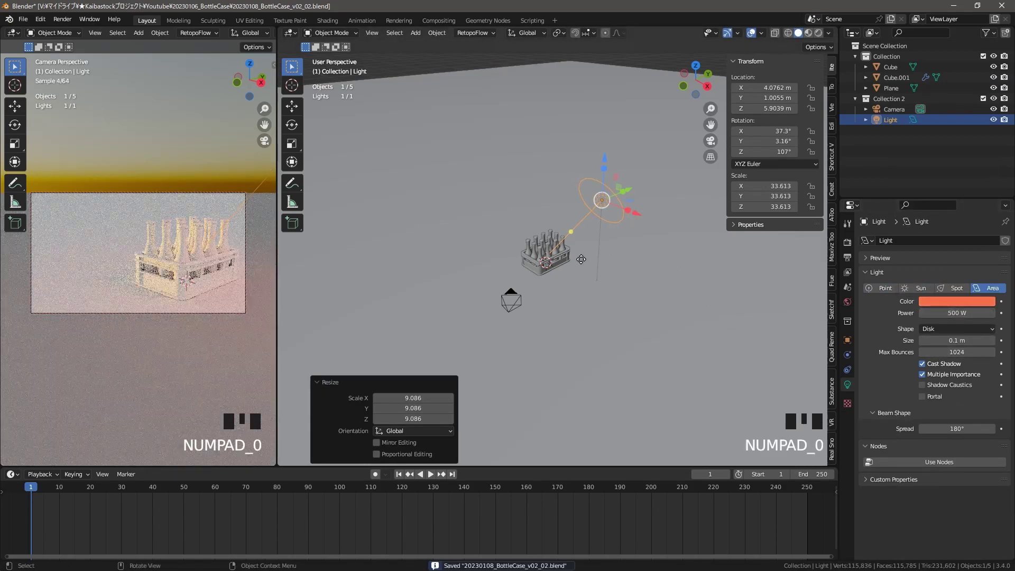
Duplicate the light and rotate the copy around the crate to a Z rotation of about 255°
key(KP_7)
key(shift+d)
right_click(603, 227)
key(period)
key(r)
click(409, 180)
middle_drag(608, 175, 693, 170)
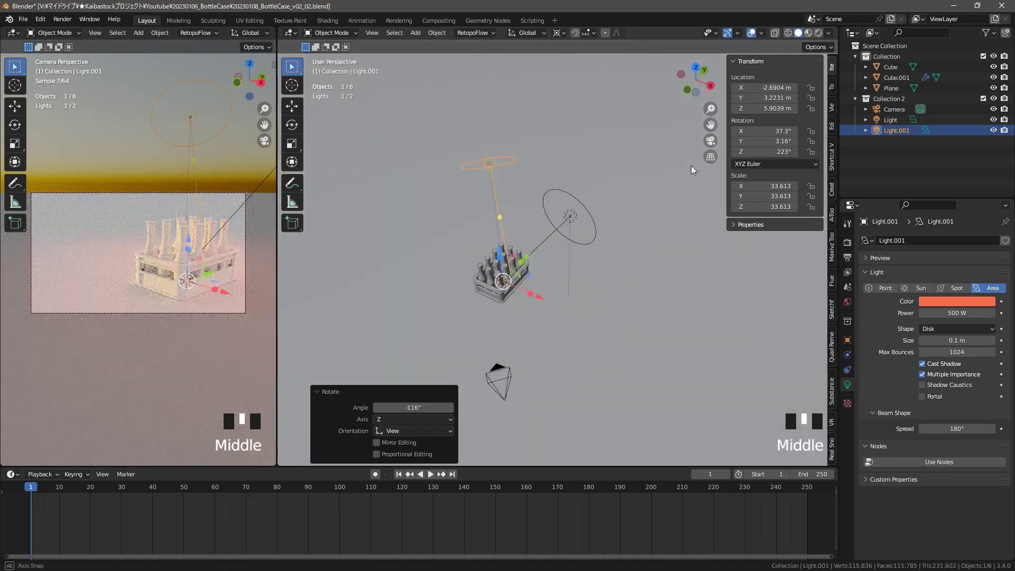
key(KP_7)
key(r)
click(585, 257)
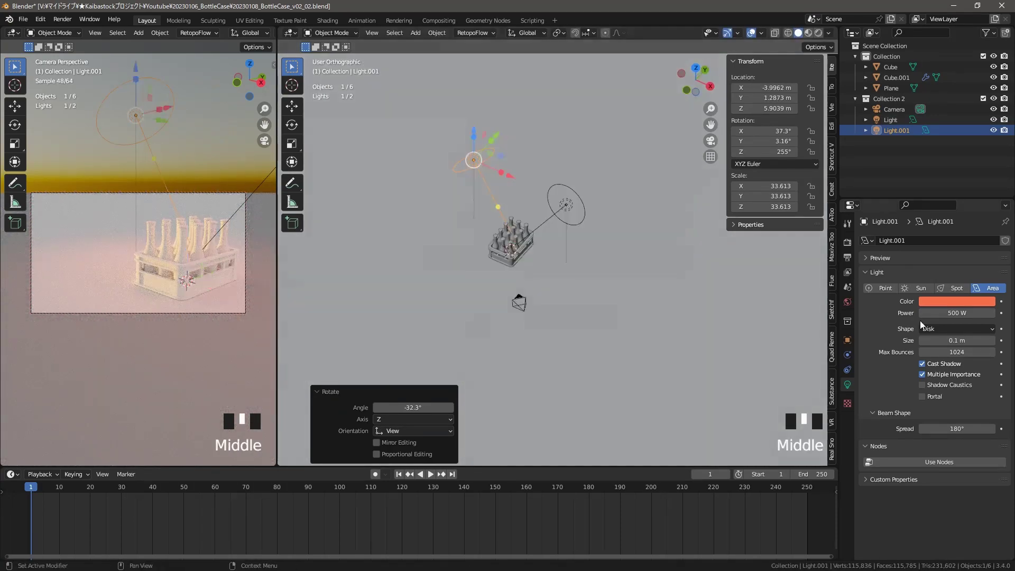
Change the copied light's color to pale blue and shift it along X to about -5.4 m
click(945, 302)
click(951, 188)
click(956, 183)
middle_drag(587, 211, 622, 207)
mouse_move(518, 163)
mouse_down()
mouse_move(483, 160)
mouse_move(498, 161)
mouse_up()
Enlarge both area lights, scaling the copy to about 95.8, and set the copied light's power to 200 W
key(s)
click(581, 151)
click(585, 170)
key(s)
click(611, 196)
double_click(961, 311)
text(200)
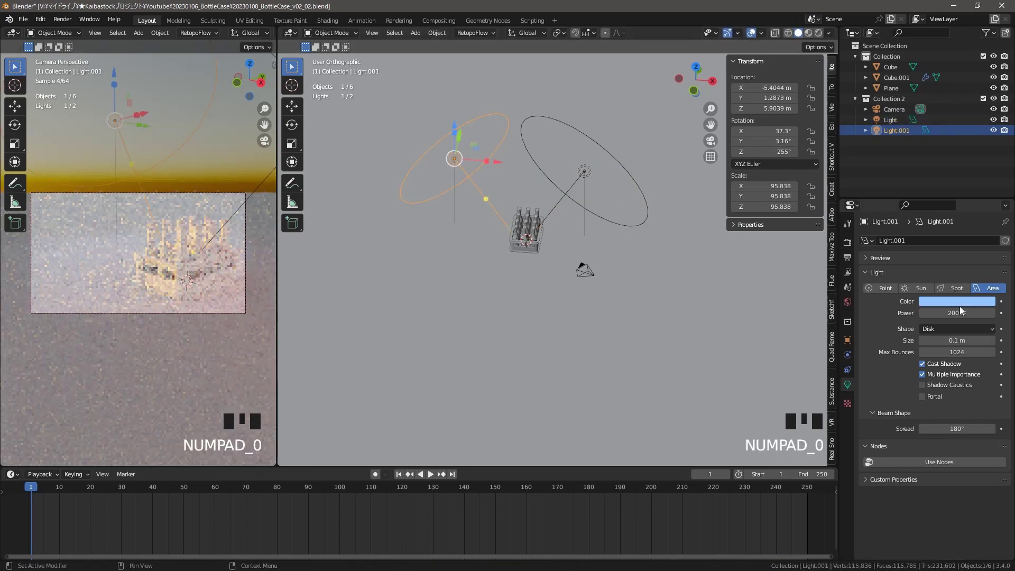
Adjust the color of the original light and save the file
click(894, 120)
click(957, 301)
click(932, 229)
click(546, 263)
key(ctrl+s)
Move the floor plane into Collection 2, show only the main Collection with the crate and bottles, and save
middle_drag(546, 263, 523, 235)
scroll(535, 233, up, 6)
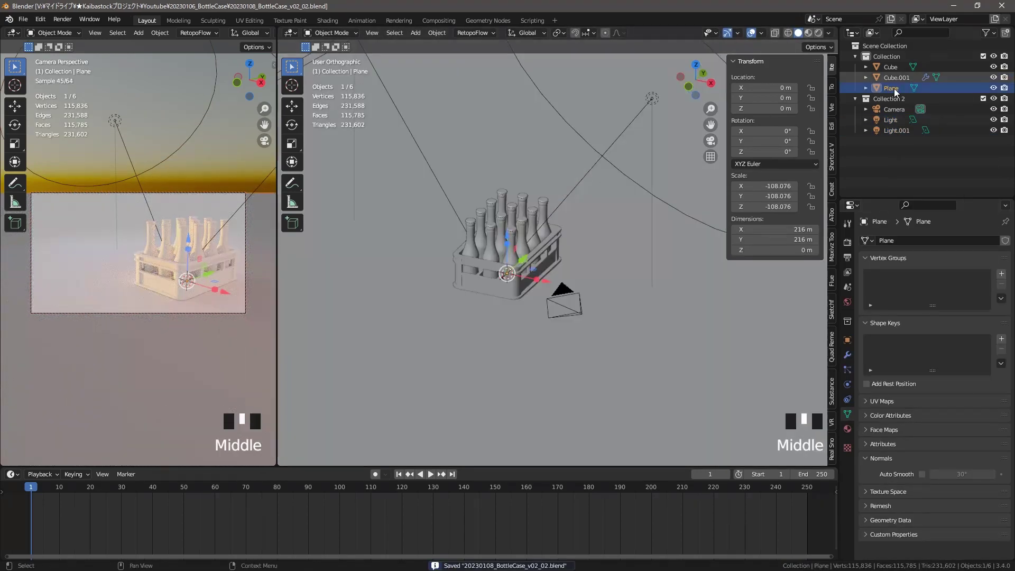
drag(895, 89, 891, 99)
key(1)
drag(433, 168, 587, 324)
key(ctrl+s)
Assign the existing material named Material to the crate and bottle objects and save the file
click(847, 429)
click(866, 286)
click(875, 303)
key(Tab)
key(Tab)
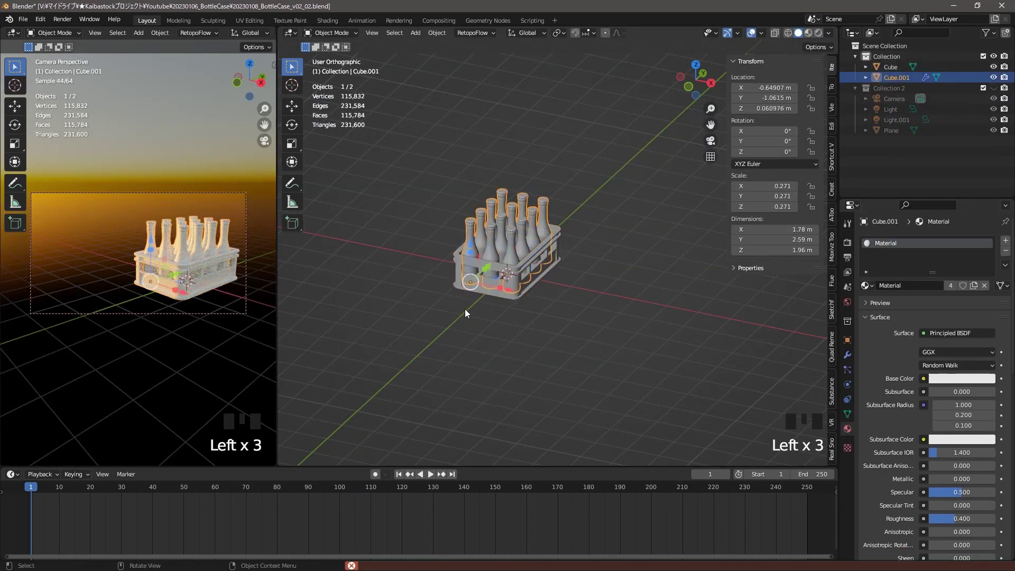
click(531, 295)
key(ctrl+s)
middle_drag(182, 299, 177, 334)
key(ctrl+s)
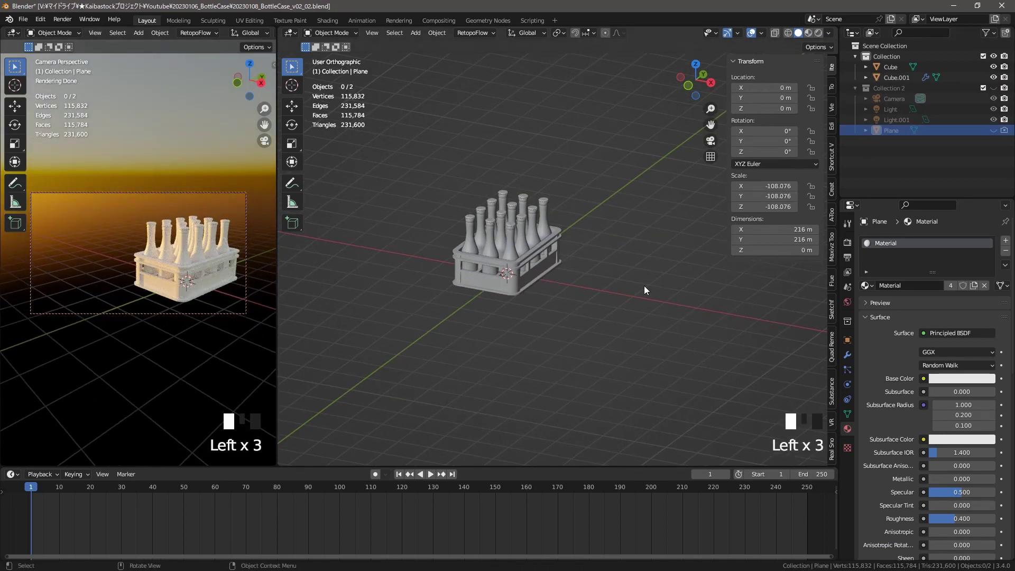
Toggle the floor plane's render visibility, save the file and run a test render
key(ctrl+s)
click(1004, 131)
click(611, 303)
key(ctrl+s)
key(F12)
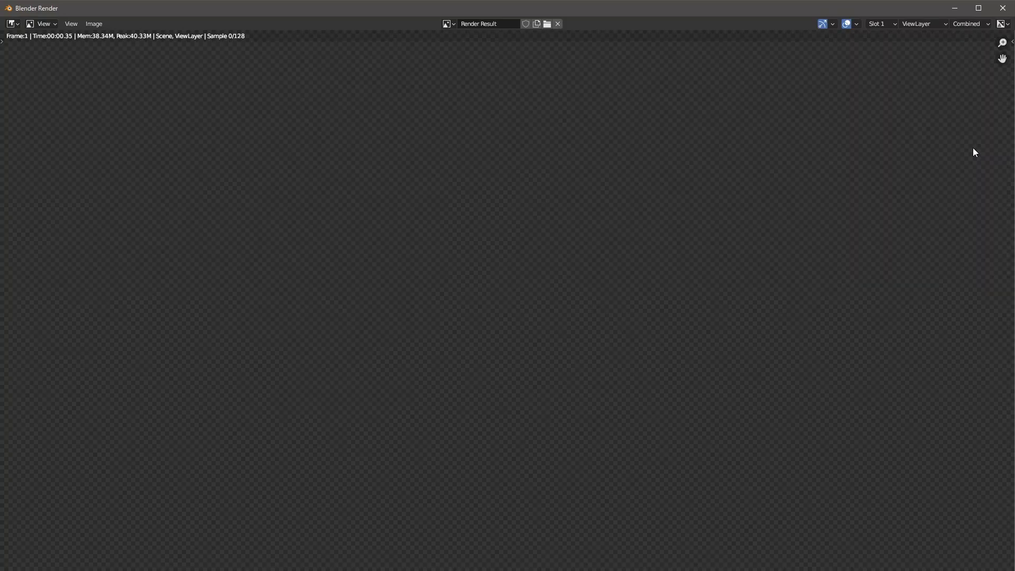
click(1003, 8)
Select the crate and bottles together and start exporting them
drag(429, 164, 600, 328)
click(22, 19)
mouse_move(63, 172)
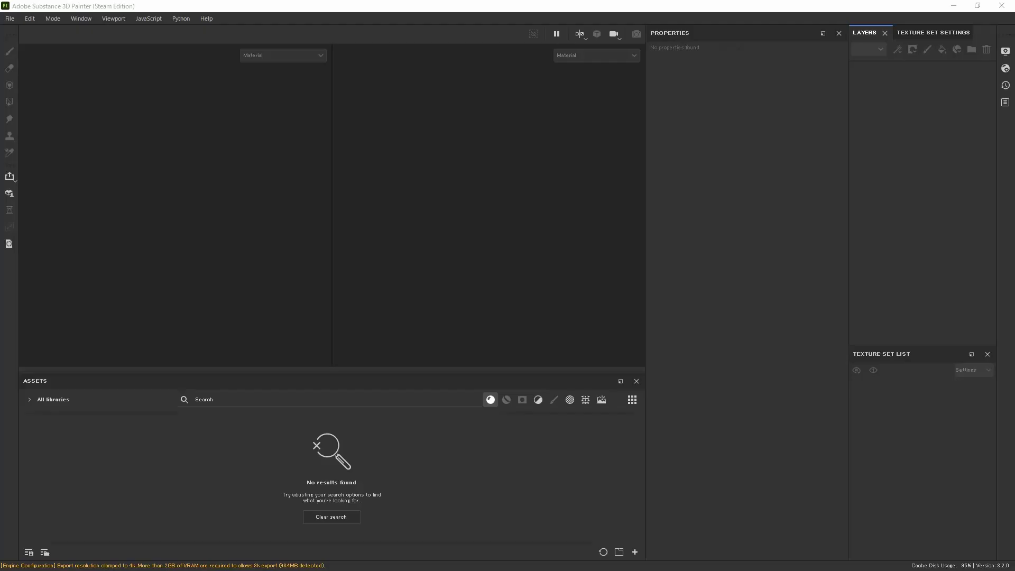
Switch to Substance 3D Painter and create a new project from the Blender template with a different document resolution
click(10, 18)
click(24, 30)
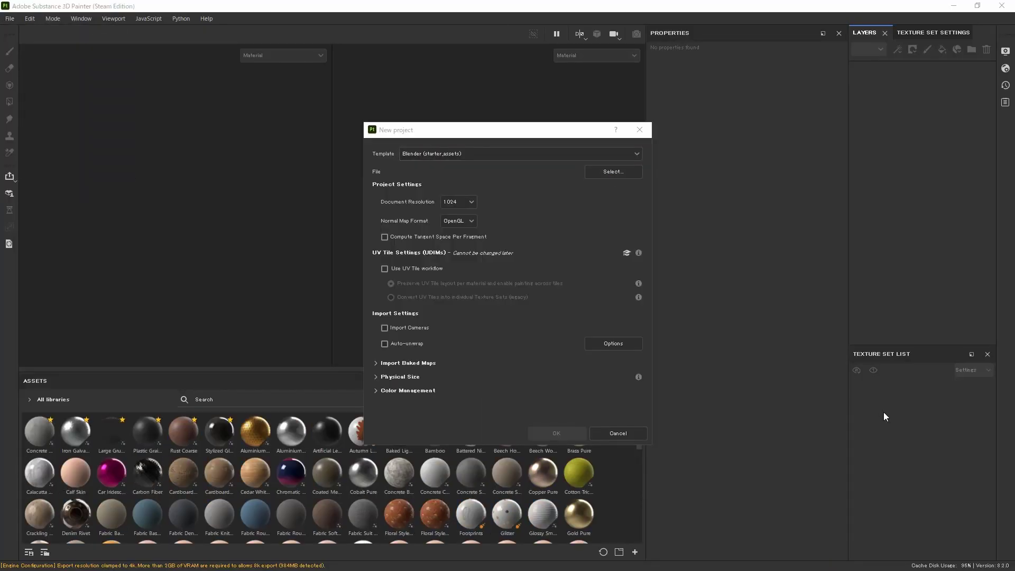
click(464, 202)
click(459, 266)
click(557, 434)
Bake the selected mesh maps for the Material texture set
click(933, 33)
scroll(941, 211, down, 5)
click(958, 231)
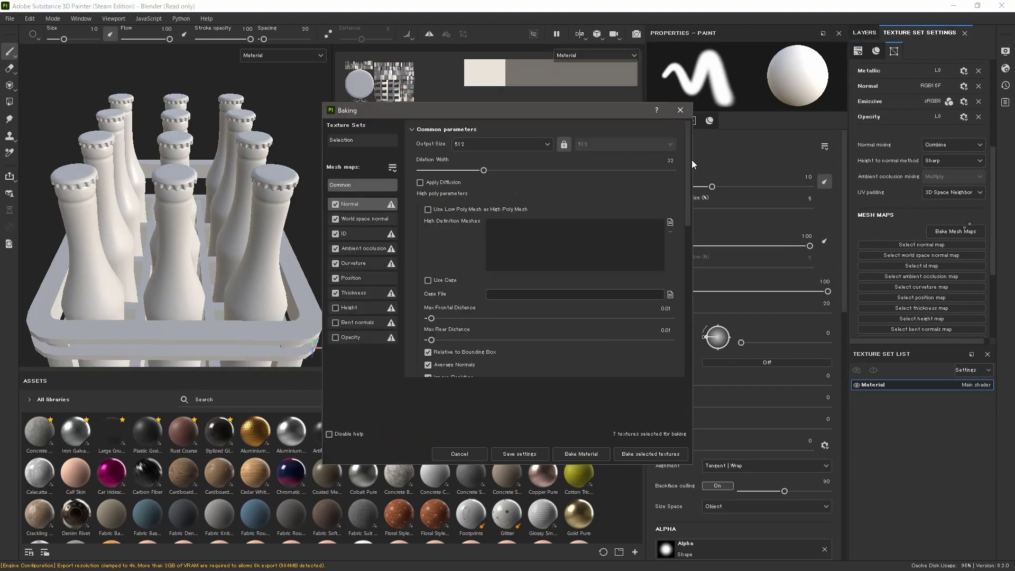
click(651, 453)
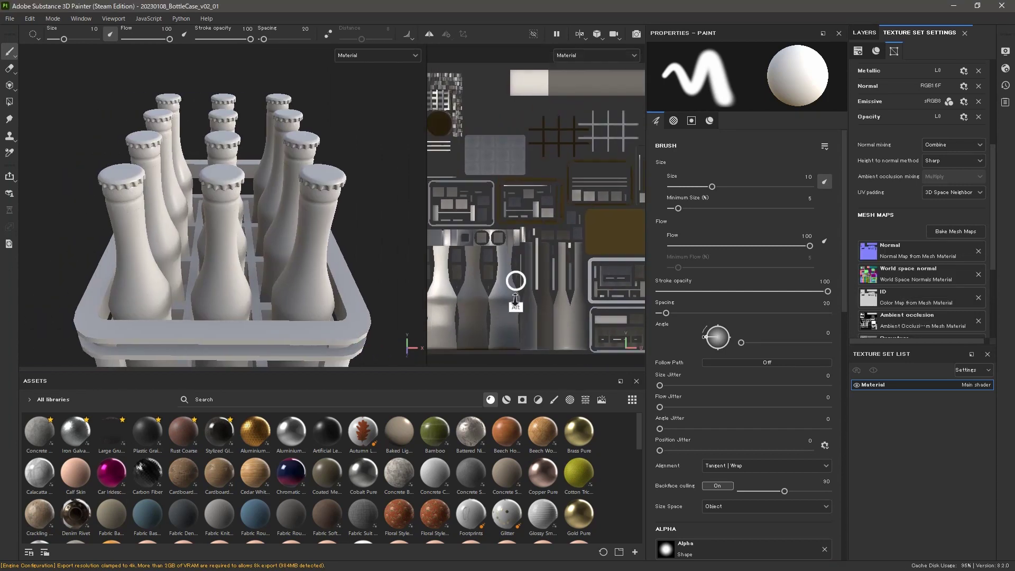
Create layer folders for the Cap, Bottle and Case
alt+right_drag(515, 299, 515, 339)
alt+right_drag(264, 211, 264, 249)
alt+drag(248, 228, 390, 192)
click(864, 33)
click(972, 49)
click(971, 49)
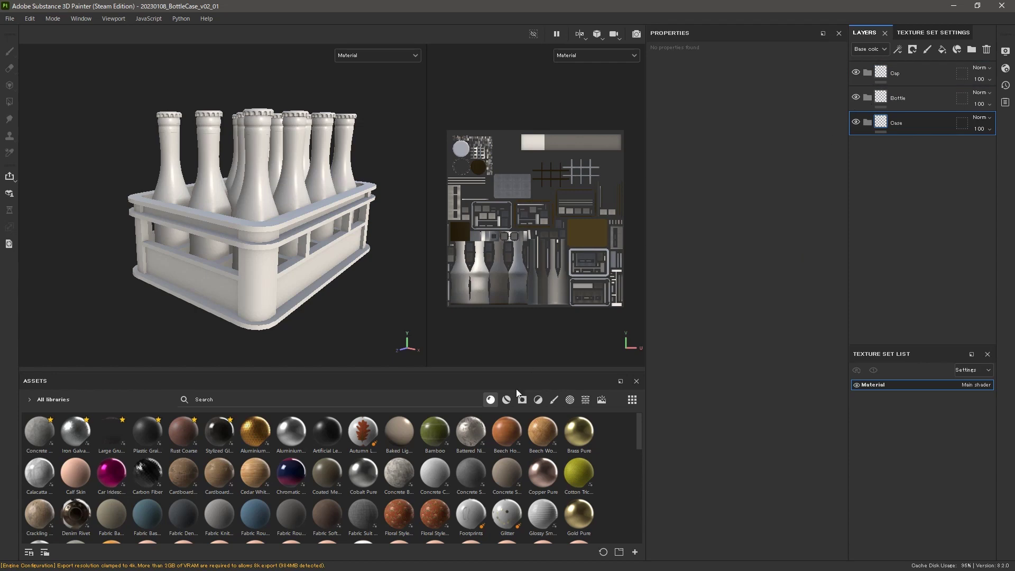
Search the assets for "plast" and try applying the Dust Plastic material to the Case folder
click(317, 399)
text(plast)
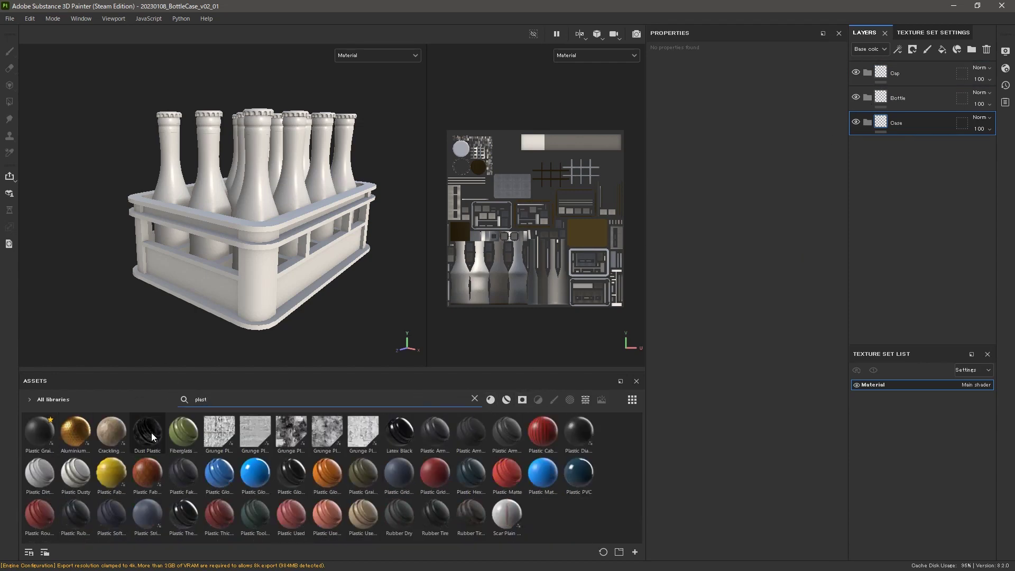
drag(876, 122, 877, 124)
click(880, 127)
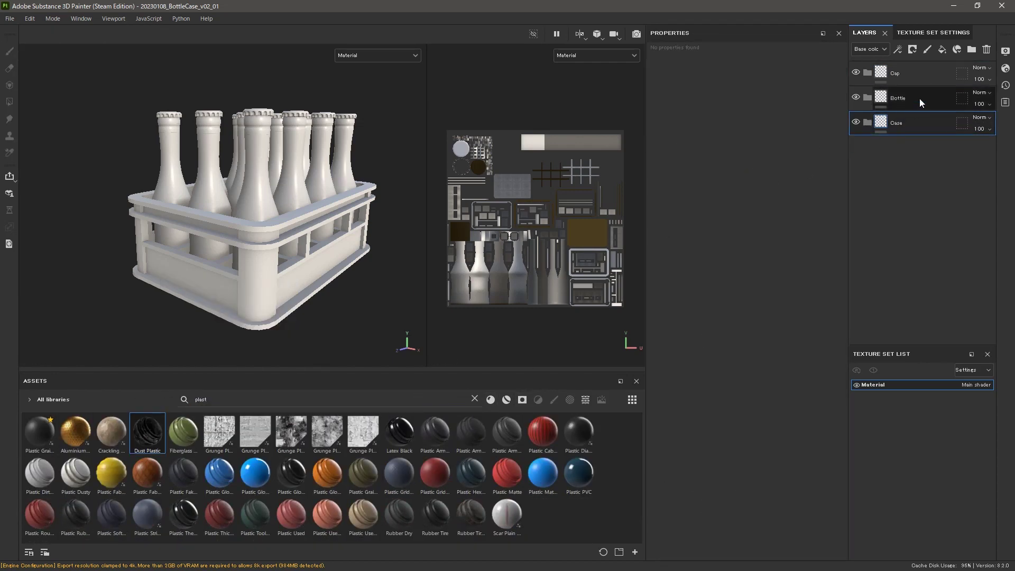
Add a color-only fill layer with a dark yellow base color to the Case folder and exclude Cube.001 from the folder's geometry mask
click(943, 51)
alt+click(667, 239)
click(710, 295)
click(695, 312)
click(827, 448)
click(796, 406)
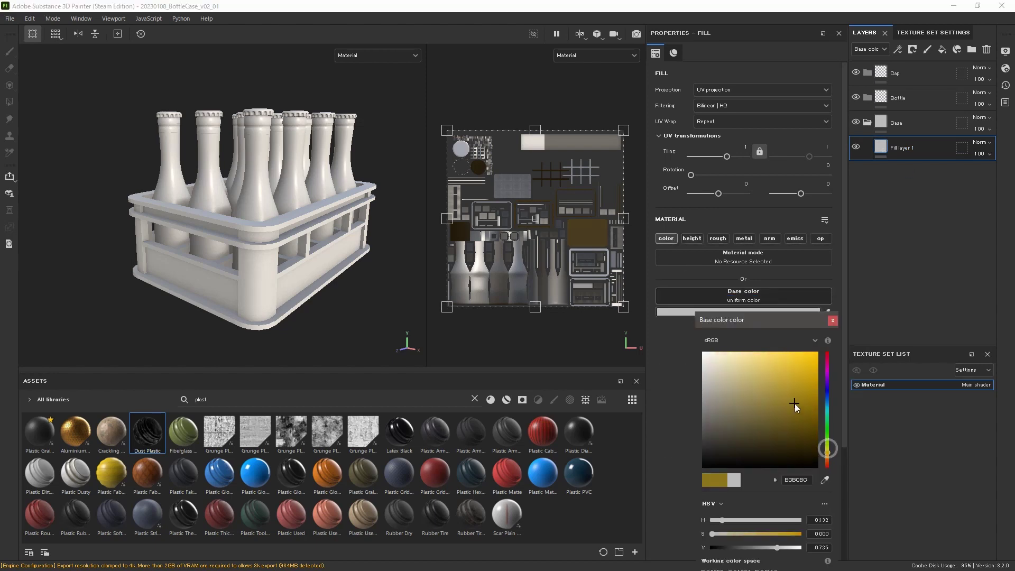
click(963, 123)
click(655, 99)
Try excluding both meshes in the Bottle folder's geometry mask and give the folder a black mask instead
click(961, 99)
click(655, 87)
click(655, 100)
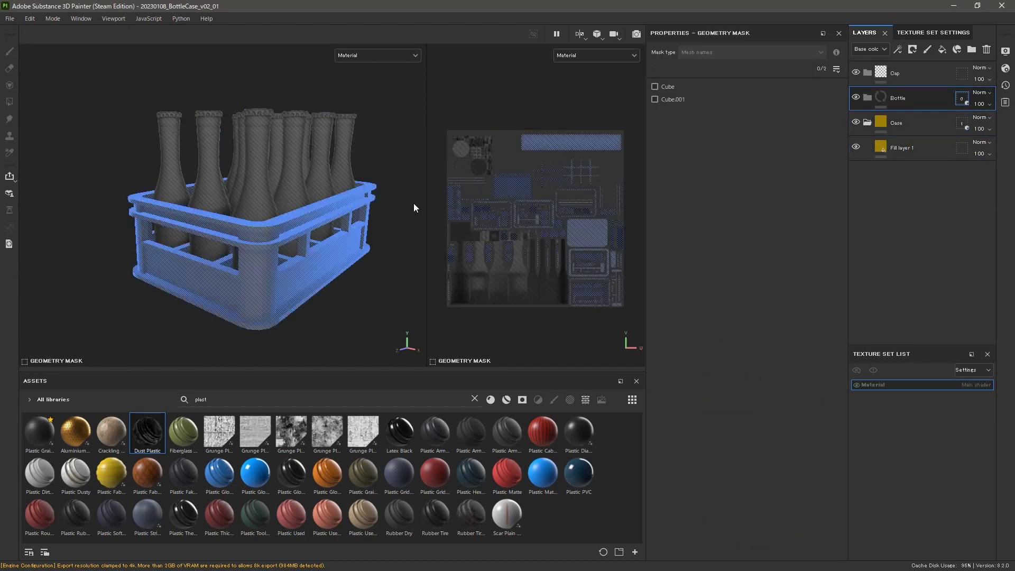
right_click(939, 102)
click(925, 91)
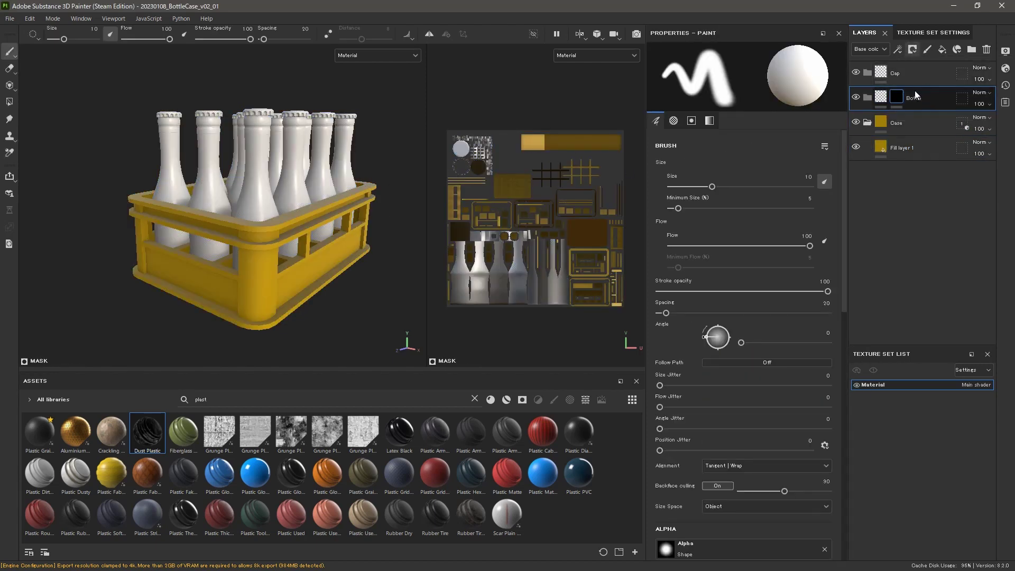
click(898, 49)
click(914, 86)
alt+click(901, 104)
click(896, 118)
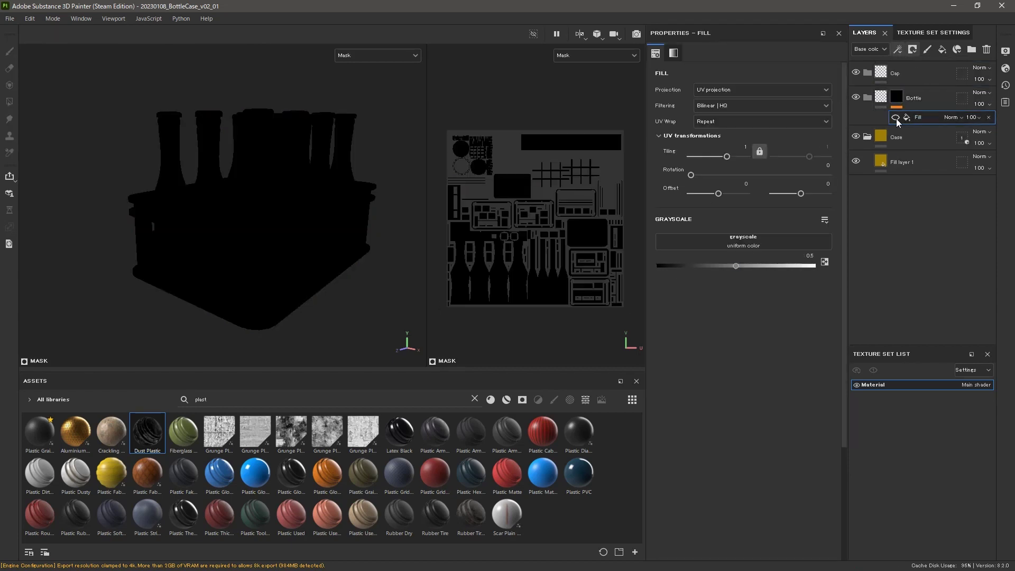
click(896, 118)
click(989, 117)
Add a Paint effect to the Bottle folder's mask and reveal the bottles with Polygon Fill in mesh fill mode
click(898, 49)
click(914, 74)
click(9, 102)
click(67, 35)
click(256, 174)
Add a black mask with a Paint effect to the Cap folder
alt+drag(257, 174, 338, 201)
click(870, 99)
click(900, 74)
click(913, 49)
click(928, 74)
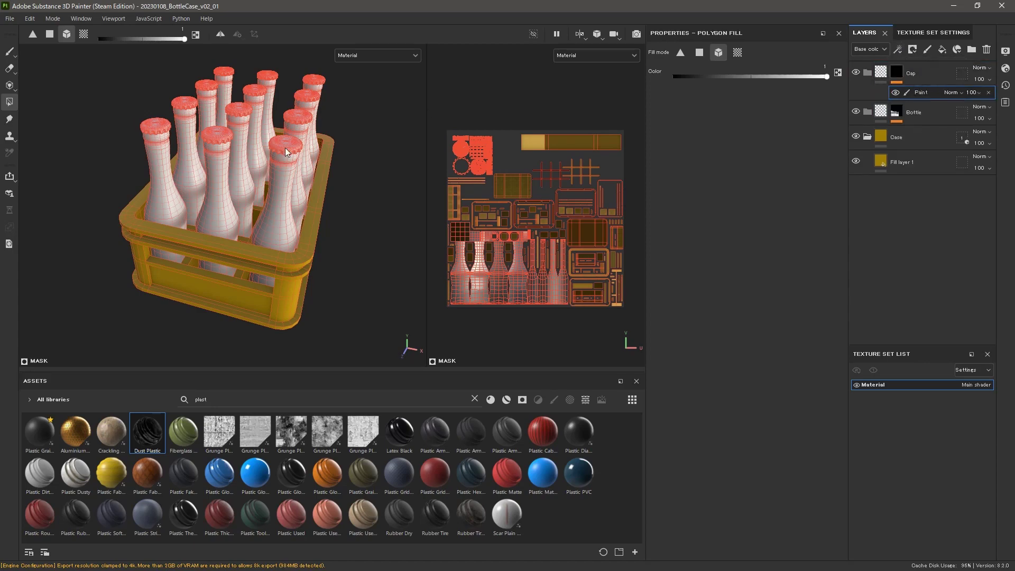
click(898, 73)
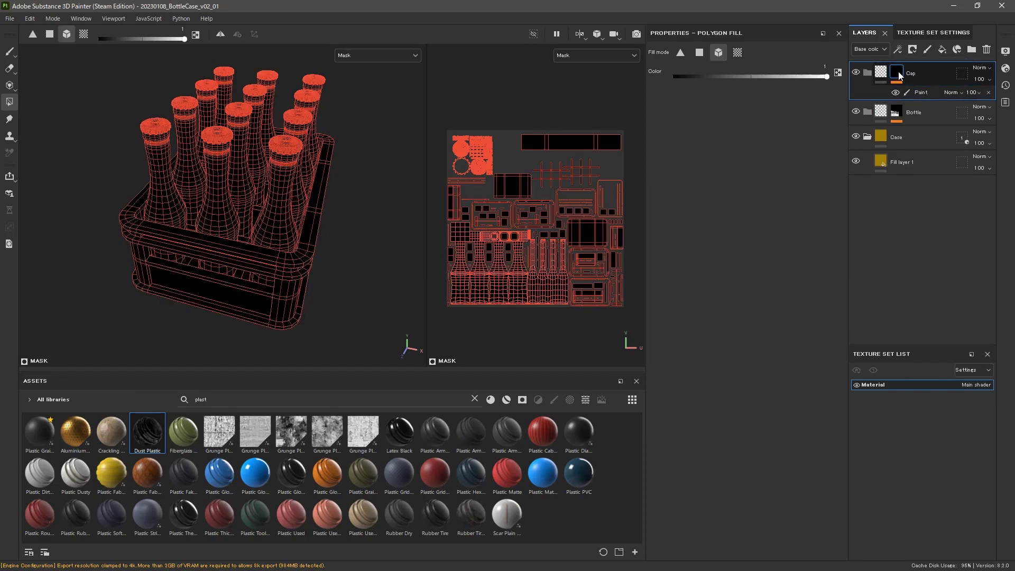
Reveal the bottle caps in the Cap folder's mask using Polygon Fill in mesh fill mode
scroll(505, 164, up, 2)
mouse_move(288, 167)
alt+mouse_down()
mouse_move(311, 173)
mouse_move(306, 231)
mouse_move(317, 243)
mouse_move(322, 210)
alt+mouse_up()
click(67, 36)
scroll(318, 238, down, 2)
alt+click(896, 74)
alt+click(896, 74)
click(10, 51)
scroll(322, 210, down, 2)
Hide excluded geometry in the viewport to isolate the crate of the Case folder
click(533, 34)
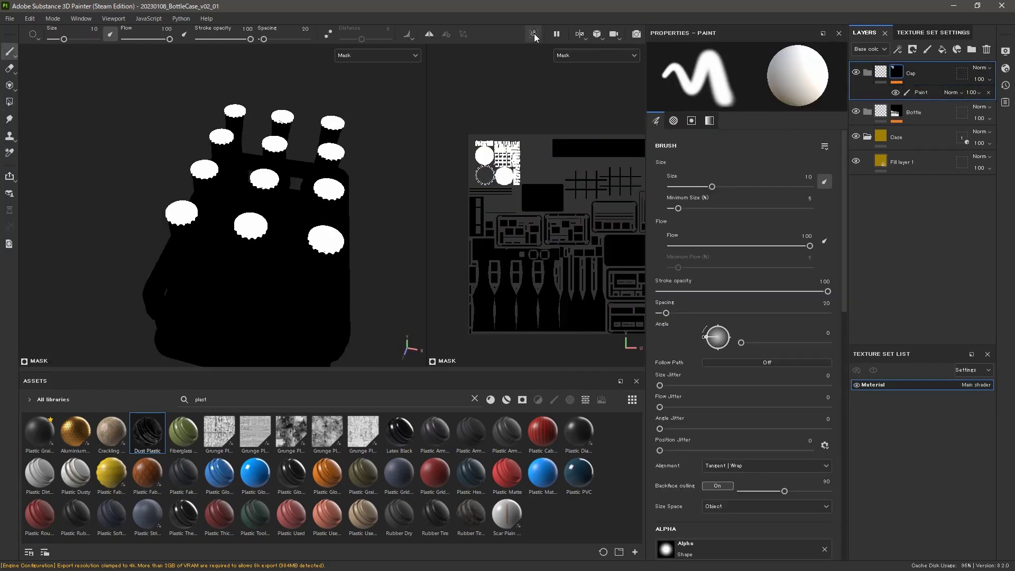
click(883, 73)
click(868, 123)
click(868, 123)
click(963, 124)
alt+drag(296, 182, 343, 177)
click(881, 123)
click(886, 149)
Add a fill layer above the yellow fill in the Case folder, using only the color and roughness channels
click(942, 50)
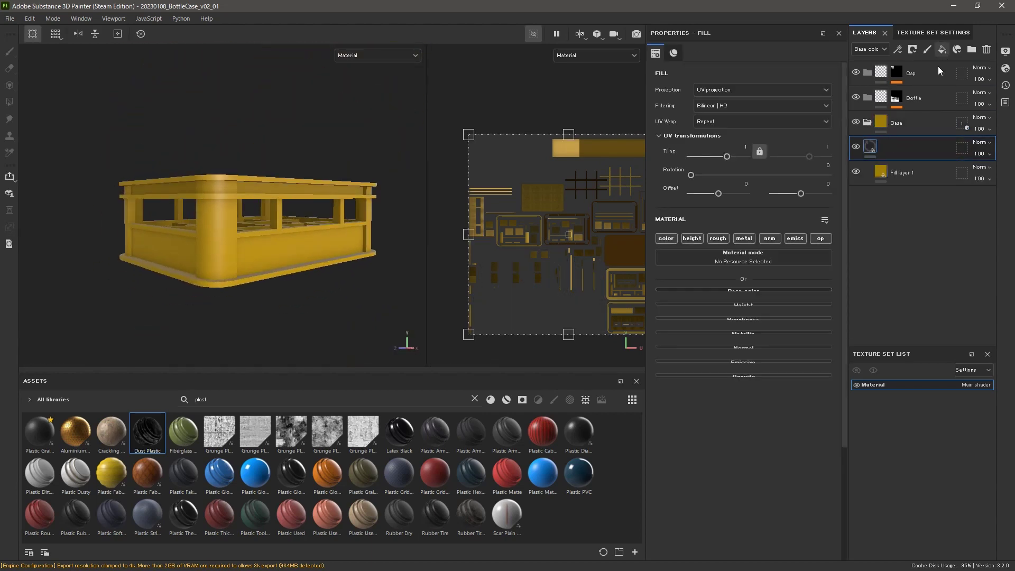
click(856, 147)
click(882, 171)
click(718, 238)
click(881, 148)
click(857, 148)
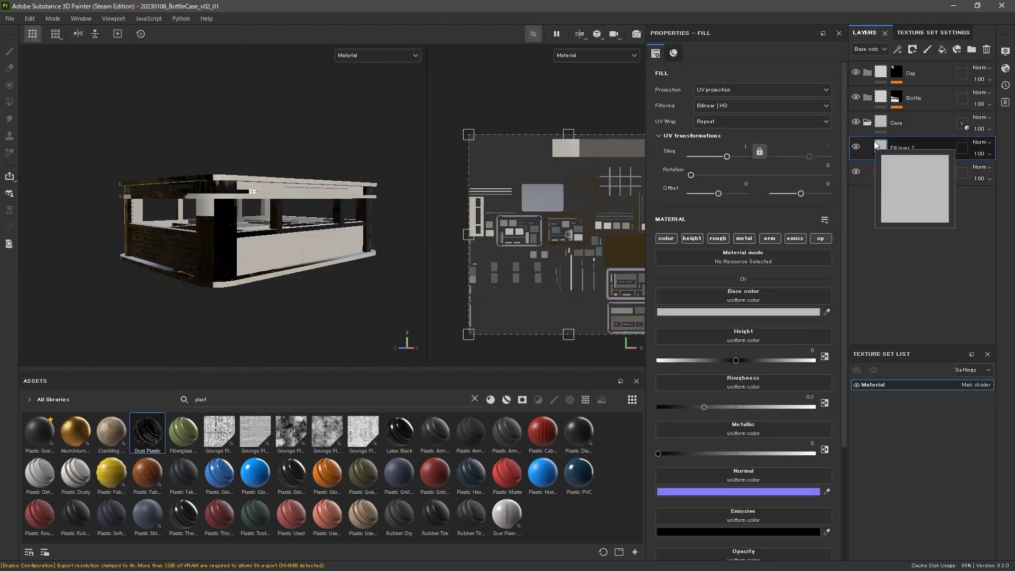
Set the new fill layer's base color to dark brown and its roughness to about 0.86
click(718, 311)
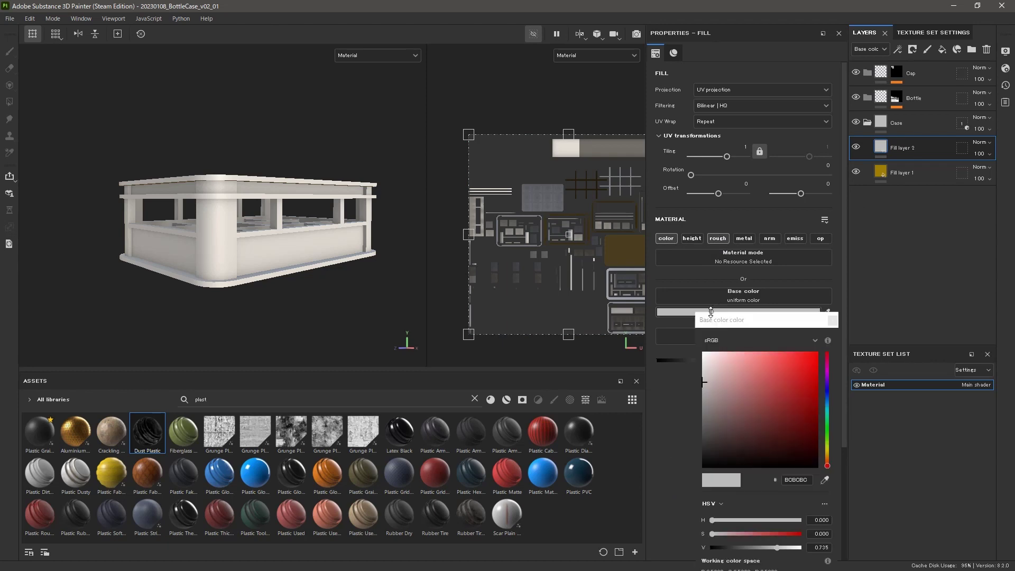
click(701, 443)
drag(826, 443, 827, 462)
click(833, 320)
click(792, 361)
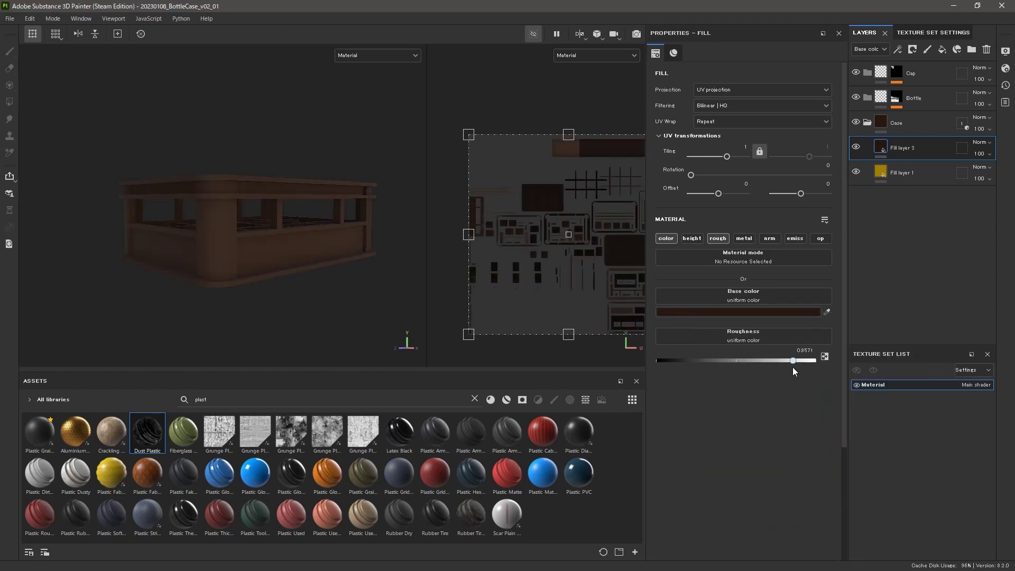
Mask the dark brown fill layer with a Mask Editor generator and set its Global Contrast to about 0.14
right_click(901, 151)
click(920, 165)
alt+right_drag(243, 236, 310, 235)
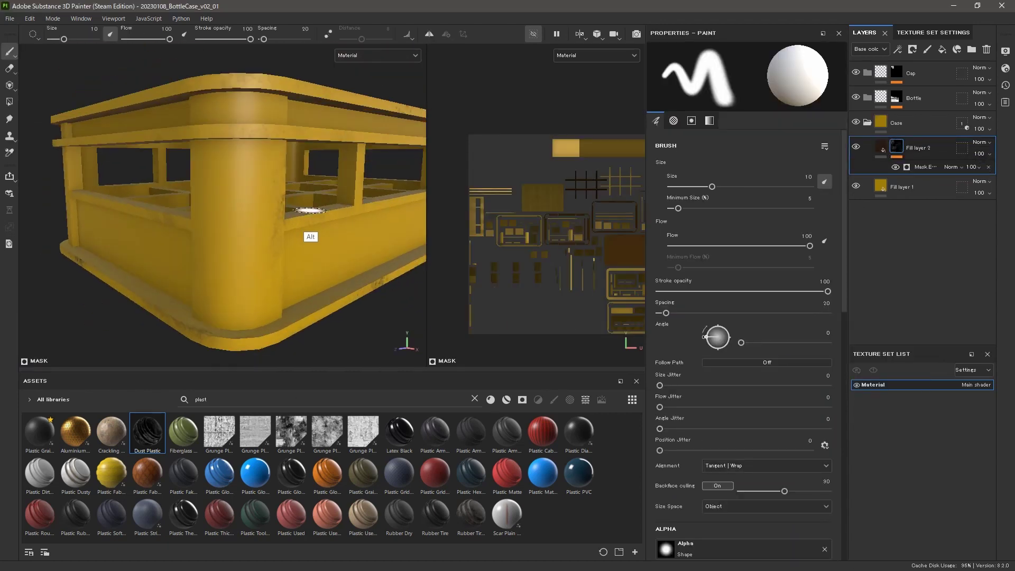
alt+click(897, 148)
click(912, 166)
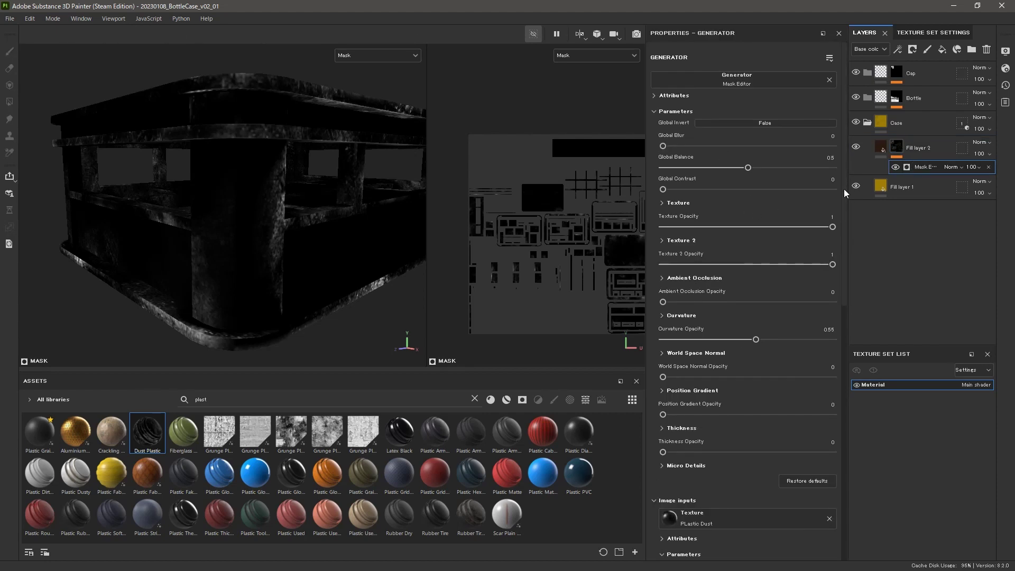
alt+drag(296, 196, 306, 247)
alt+right_drag(306, 247, 290, 198)
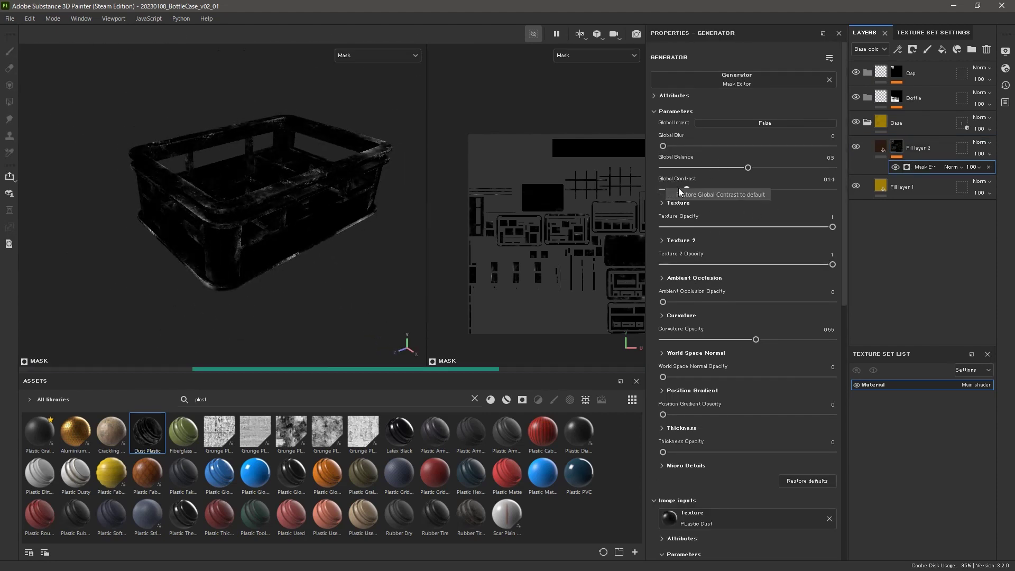
Add another color-only fill layer to the Case folder with a very dark brown base color and a black mask
click(881, 151)
mouse_move(283, 244)
alt+mouse_down()
mouse_move(283, 228)
mouse_move(288, 259)
alt+mouse_up()
alt+right_drag(288, 259, 304, 269)
click(942, 51)
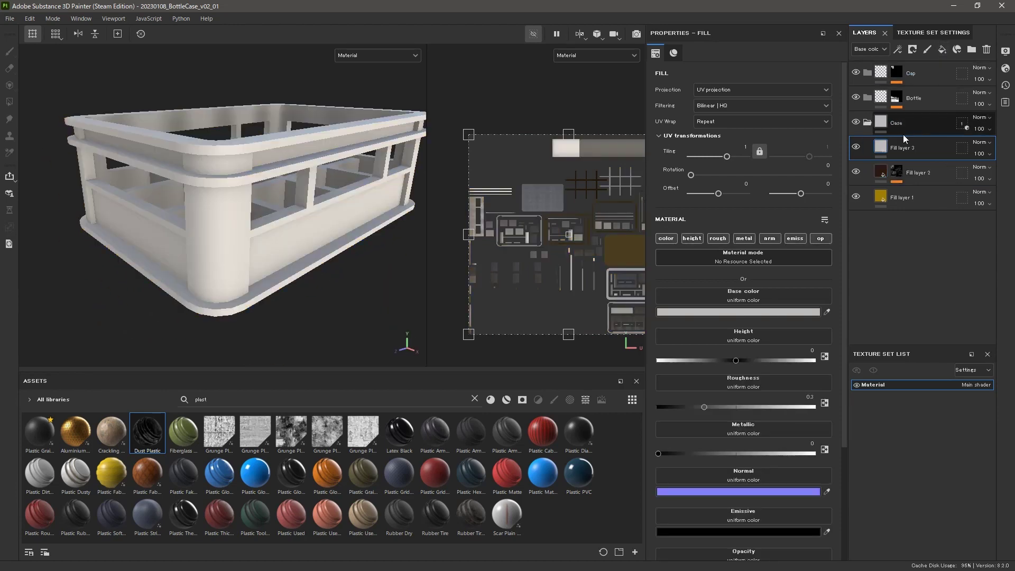
click(698, 313)
click(827, 459)
drag(762, 453, 752, 458)
click(913, 50)
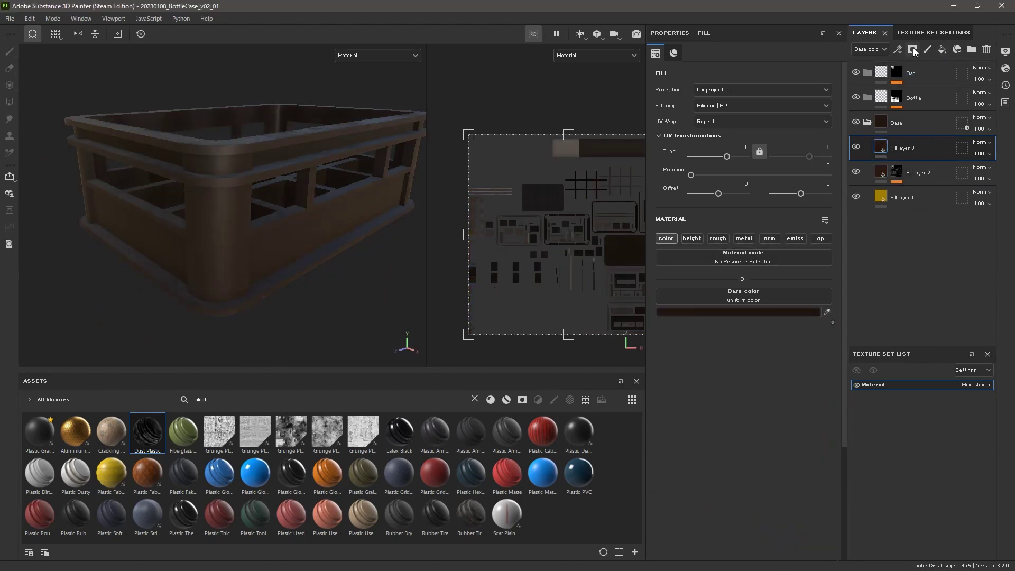
click(925, 77)
click(900, 51)
click(924, 65)
click(791, 80)
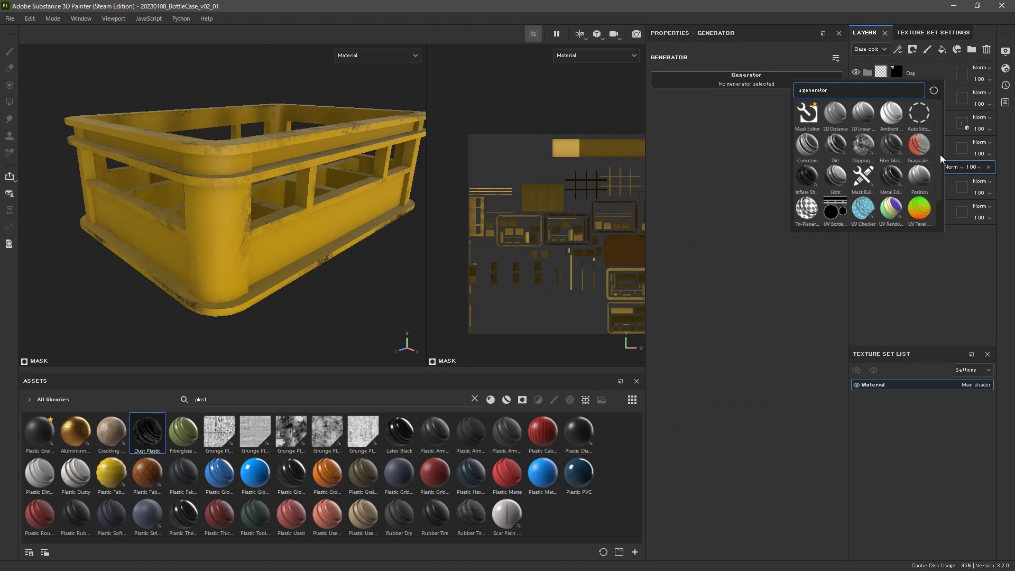
Add a Fill effect to the new layer's mask using Large Grunge Gradient Dirt from Your assets as grayscale
click(898, 49)
click(938, 92)
click(762, 241)
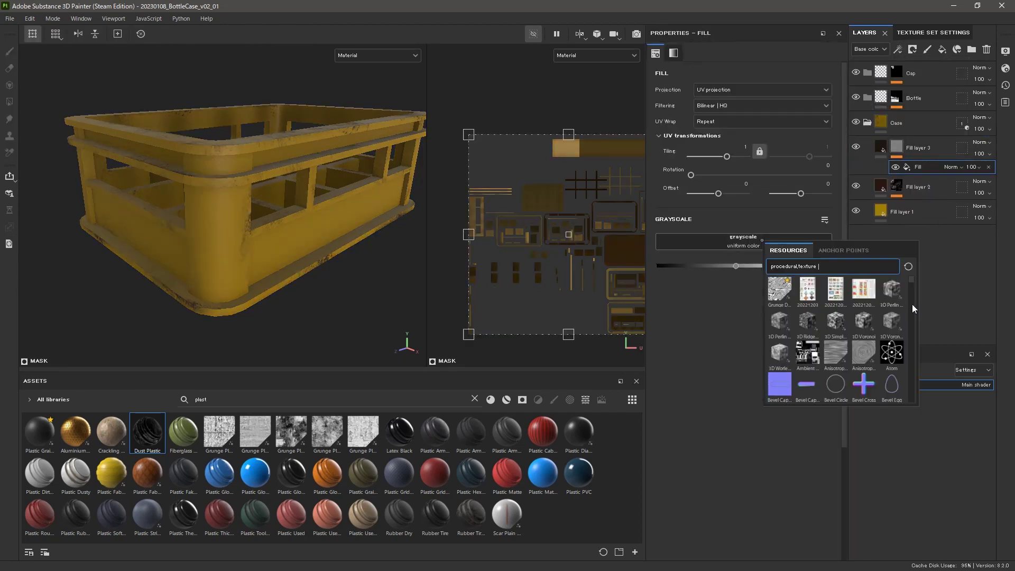
drag(915, 308, 907, 411)
click(29, 400)
click(51, 437)
click(475, 399)
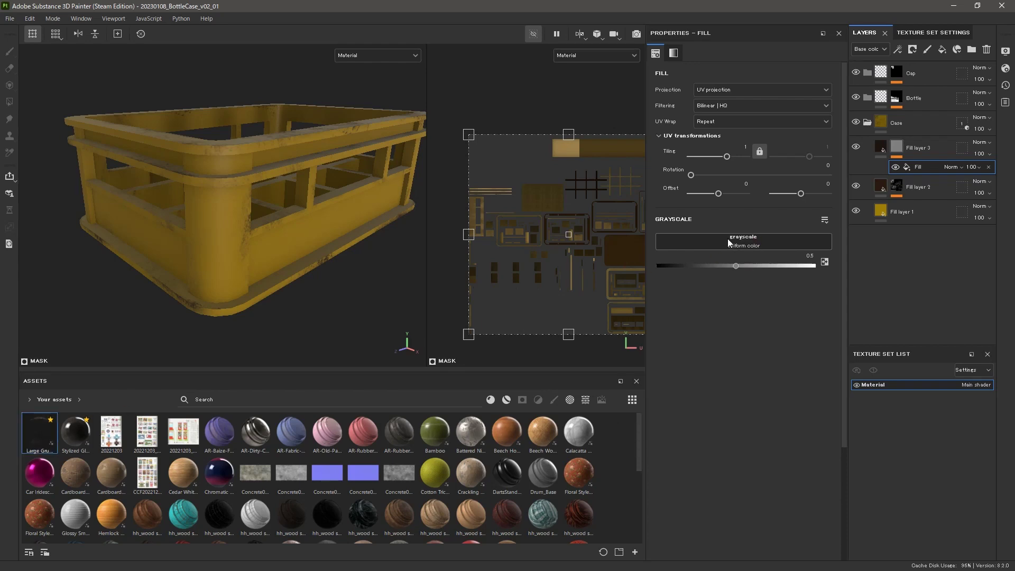
drag(728, 244, 729, 244)
Set the projection of the mask's grunge dirt fill to Tri-planar projection
alt+click(896, 149)
click(757, 88)
click(732, 126)
alt+drag(264, 228, 307, 265)
alt+right_drag(306, 264, 275, 212)
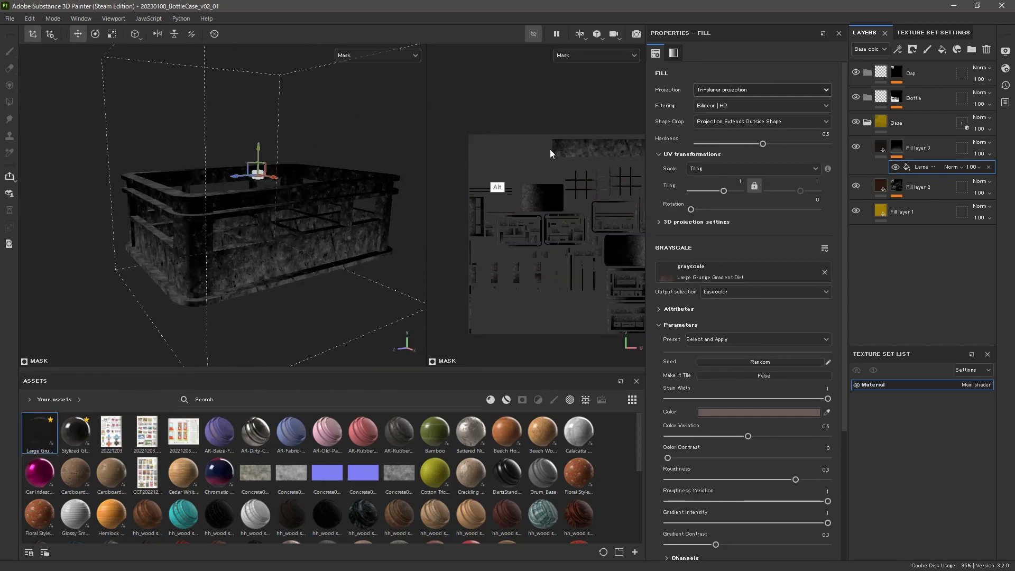
click(881, 147)
click(896, 148)
alt+click(896, 148)
Lower the grunge dirt's projection on the crate and set its Color Contrast to 0.19 and Color Variation to 0.3
mouse_move(259, 155)
mouse_down()
mouse_move(261, 193)
mouse_move(263, 170)
mouse_up()
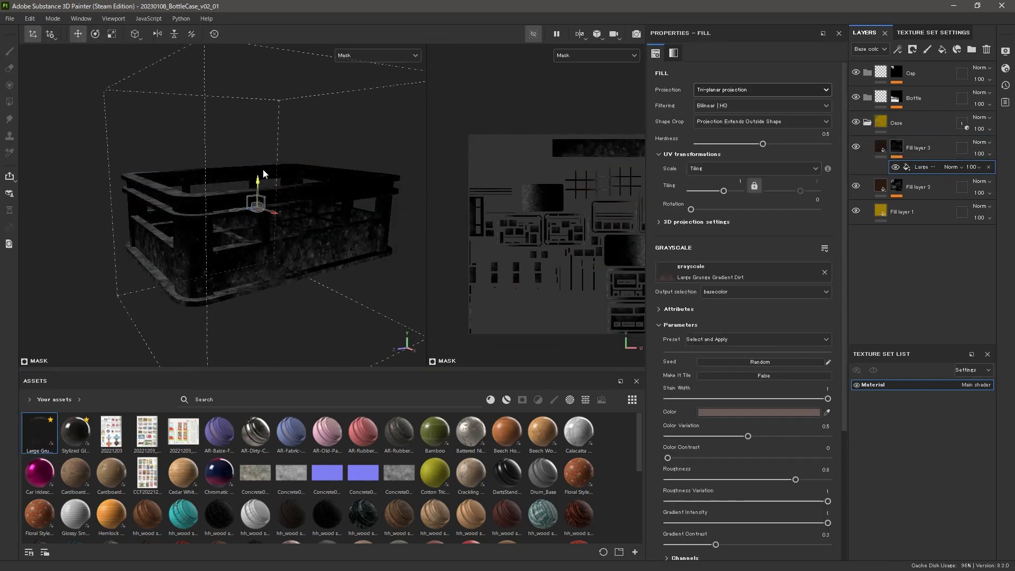
scroll(777, 306, down, 5)
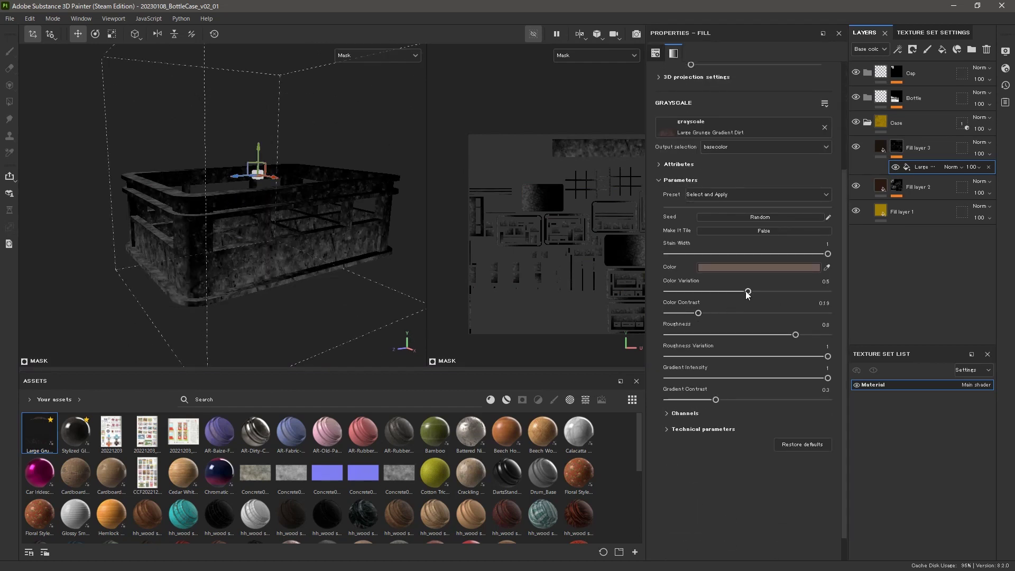
alt+middle_drag(260, 139, 263, 159)
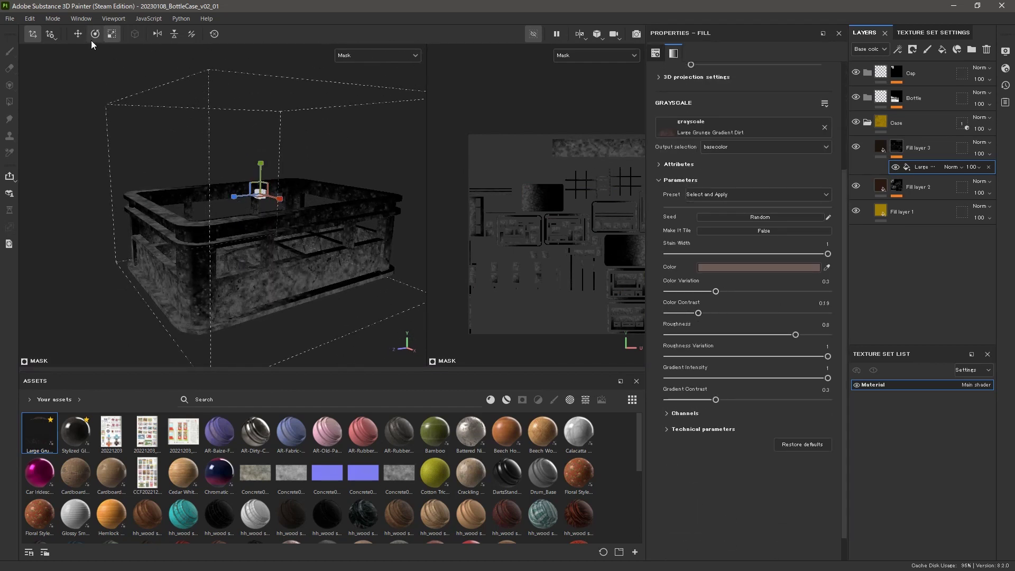
key(w)
alt+drag(262, 204, 317, 254)
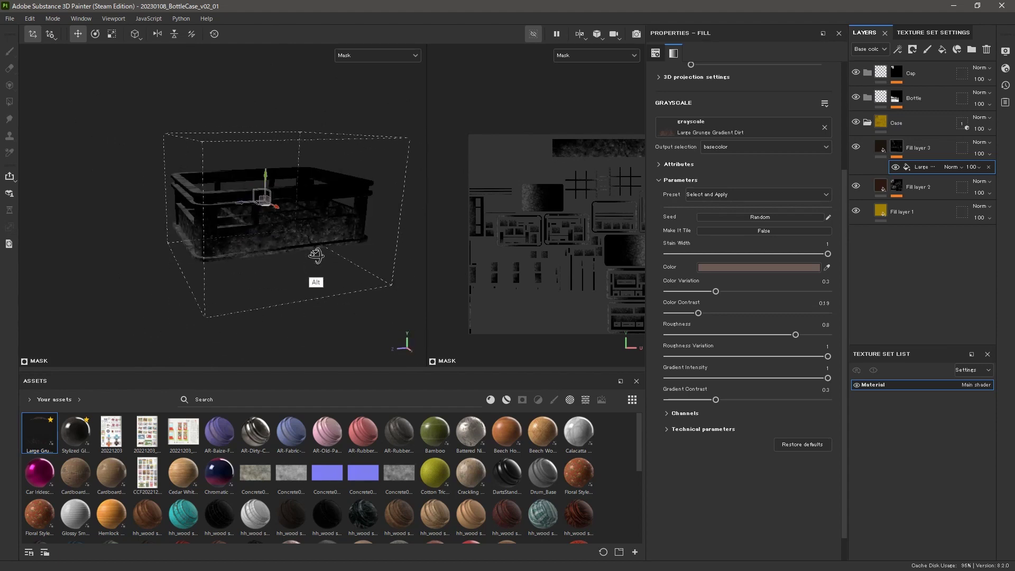
scroll(690, 210, up, 5)
mouse_move(691, 209)
mouse_down()
mouse_move(731, 210)
mouse_move(690, 210)
mouse_up()
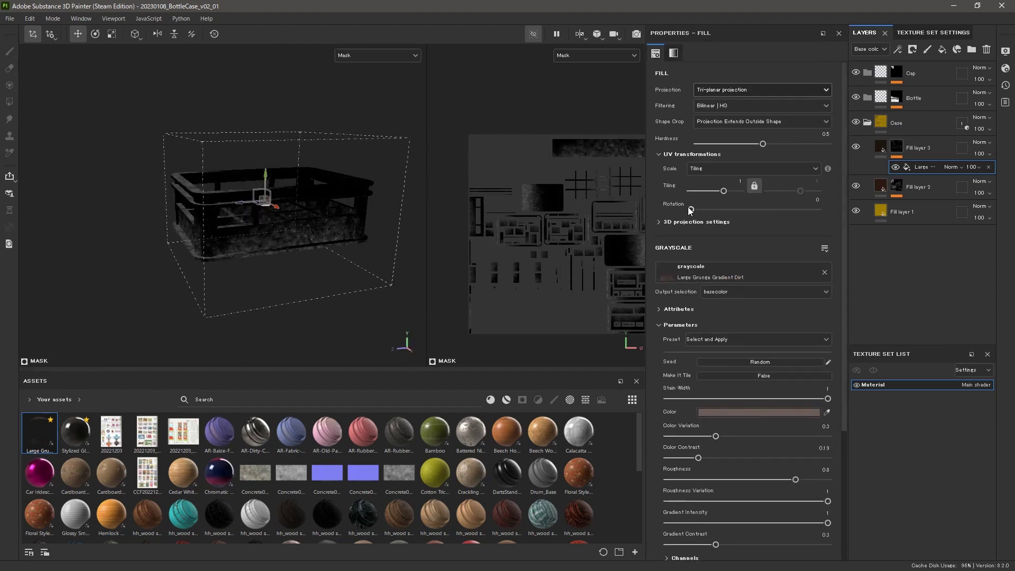
Enable roughness on the upper dark brown fill layer and set it to about 0.86
alt+drag(315, 220, 317, 240)
click(881, 147)
alt+right_drag(317, 241, 325, 243)
alt+drag(325, 244, 303, 208)
alt+right_drag(303, 208, 320, 210)
alt+middle_drag(319, 210, 337, 234)
shift+right_drag(336, 234, 252, 257)
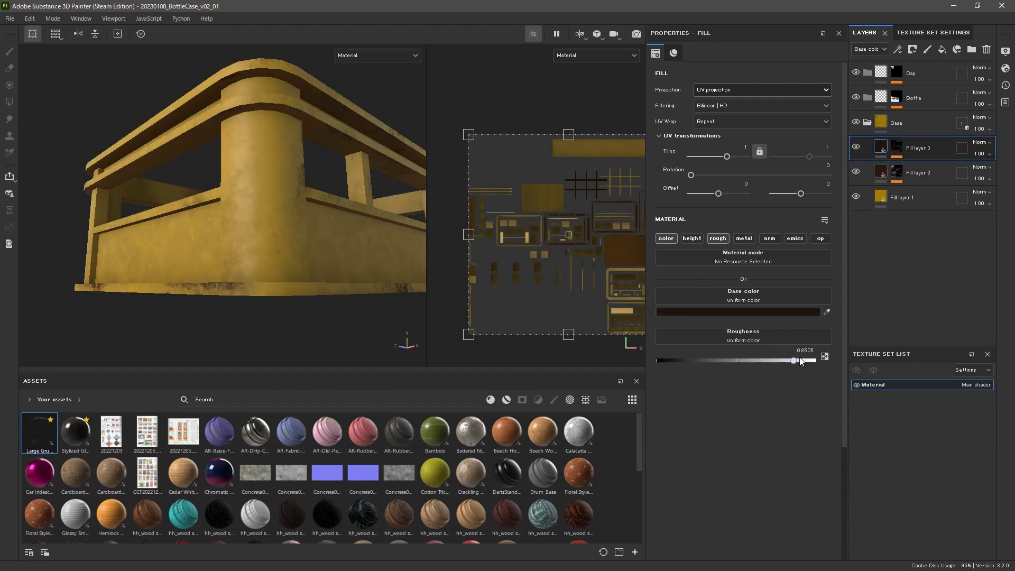
shift+right_drag(254, 239, 174, 240)
Add a fill layer named scratch at the top of the Case folder
click(920, 148)
double_click(907, 148)
text(scratch)
key(Return)
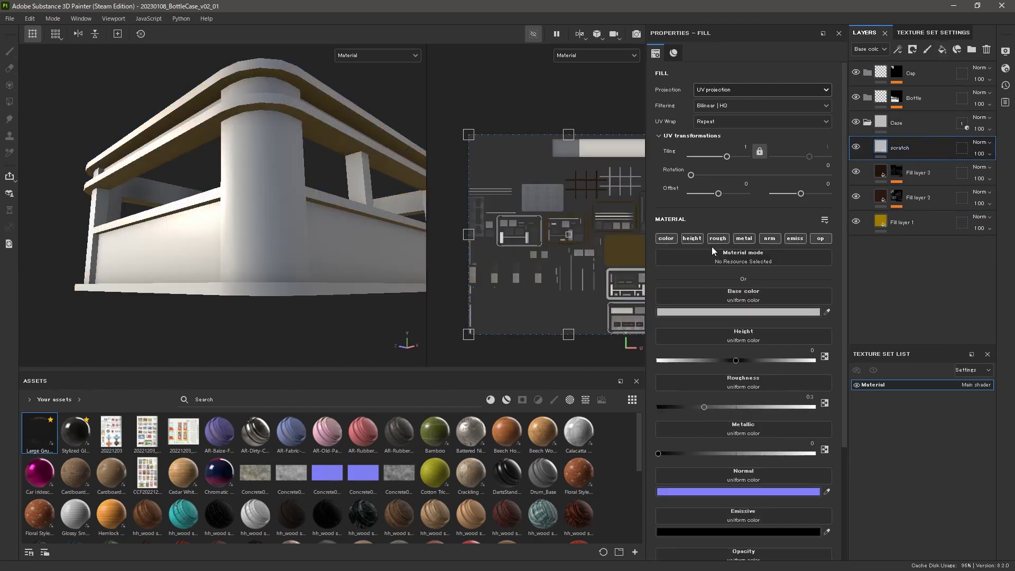
Try Grunge Dusty Scratch as the scratch layer's normal map with only the normal channel active
alt+click(770, 238)
click(756, 297)
drag(902, 342, 900, 396)
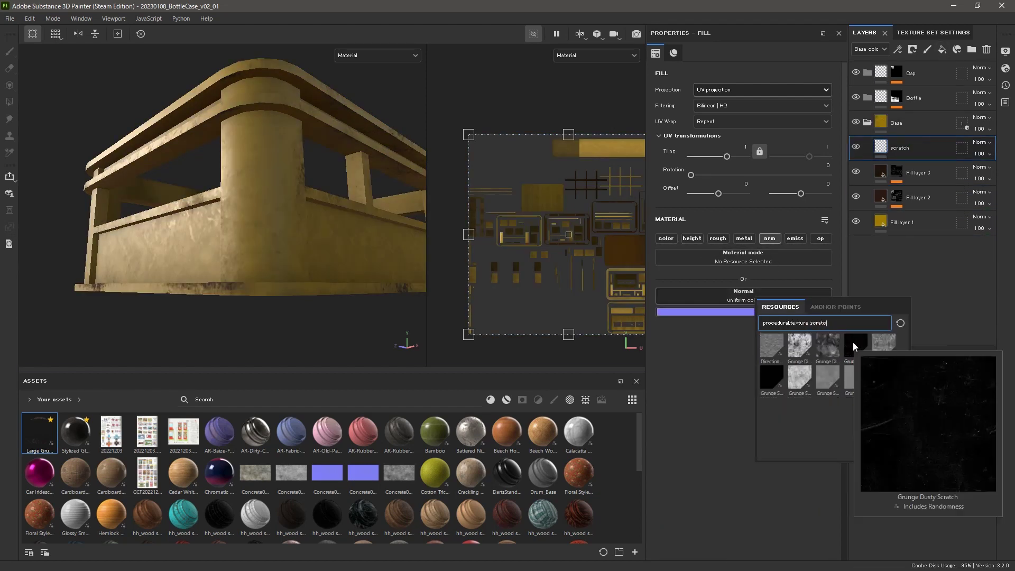
click(852, 341)
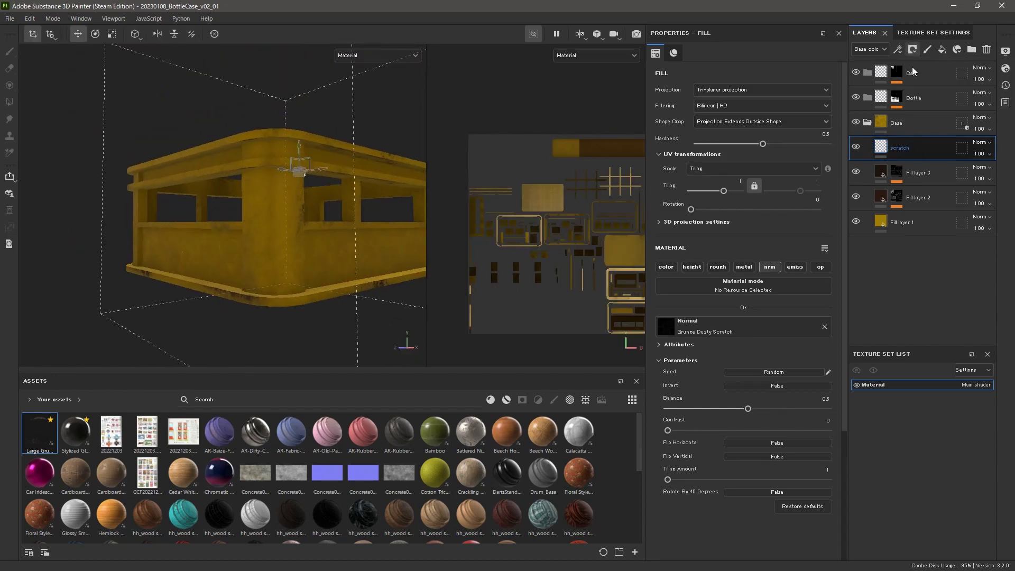
click(824, 327)
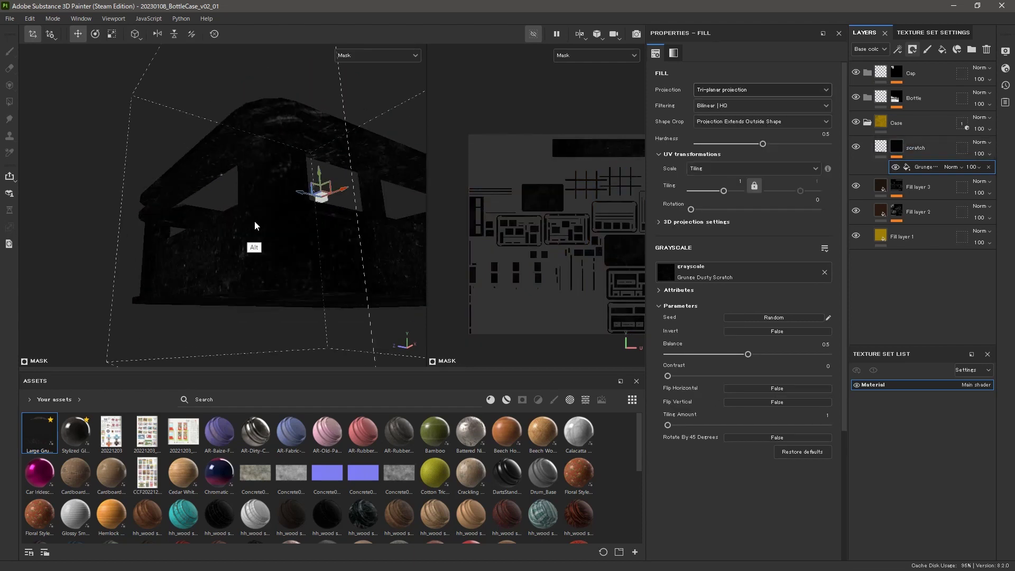
Mask the scratch layer with Grunge Scratch Generator at balance 0.84 and contrast 0.5, and give the layer only a height of about -0.04
click(826, 274)
click(817, 269)
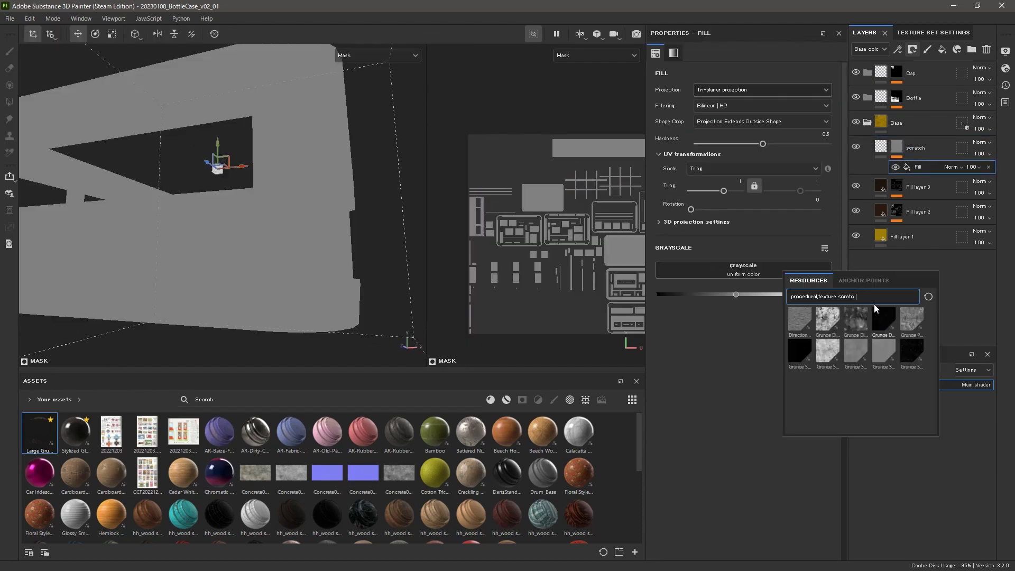
click(799, 352)
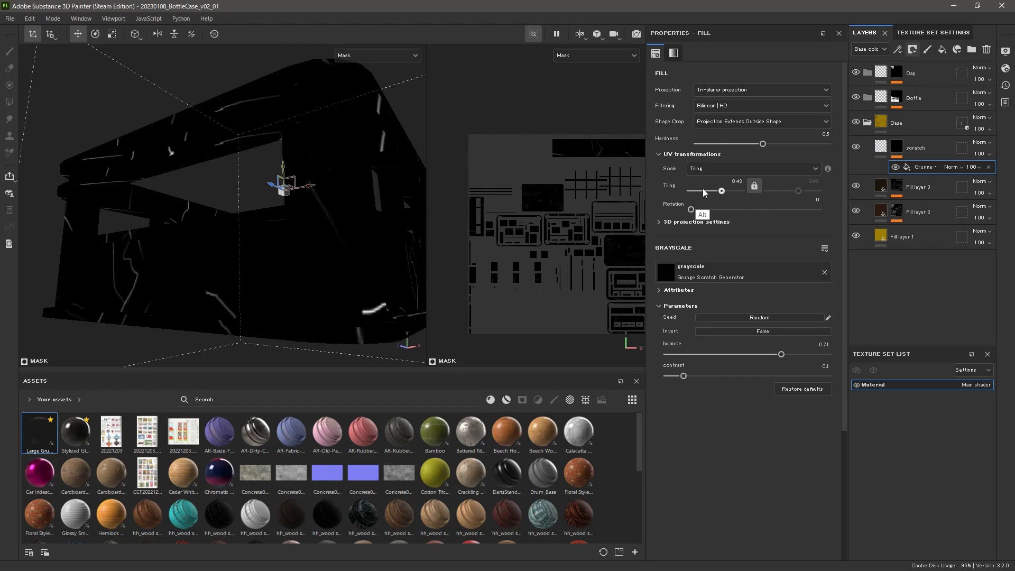
click(659, 221)
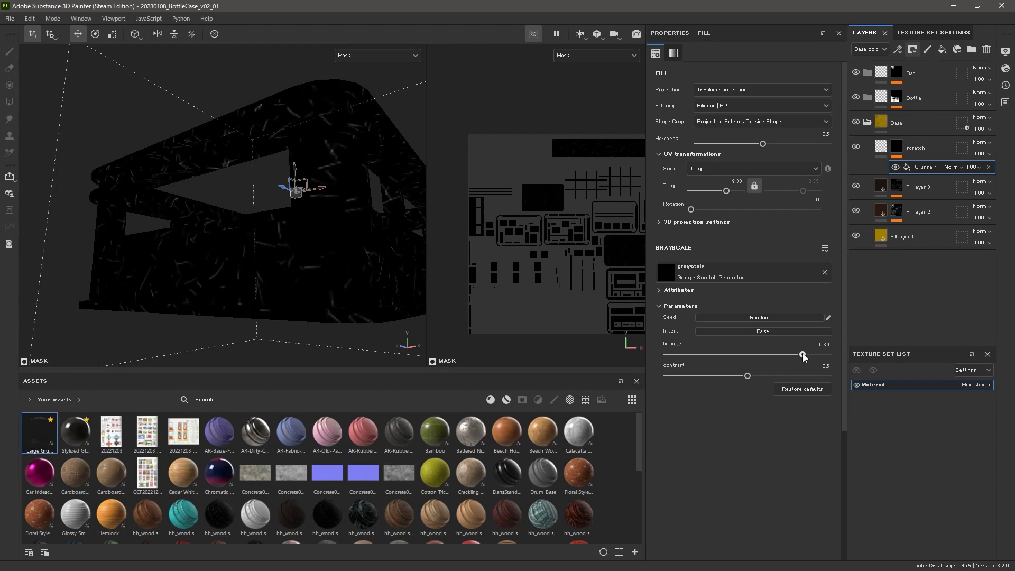
click(882, 149)
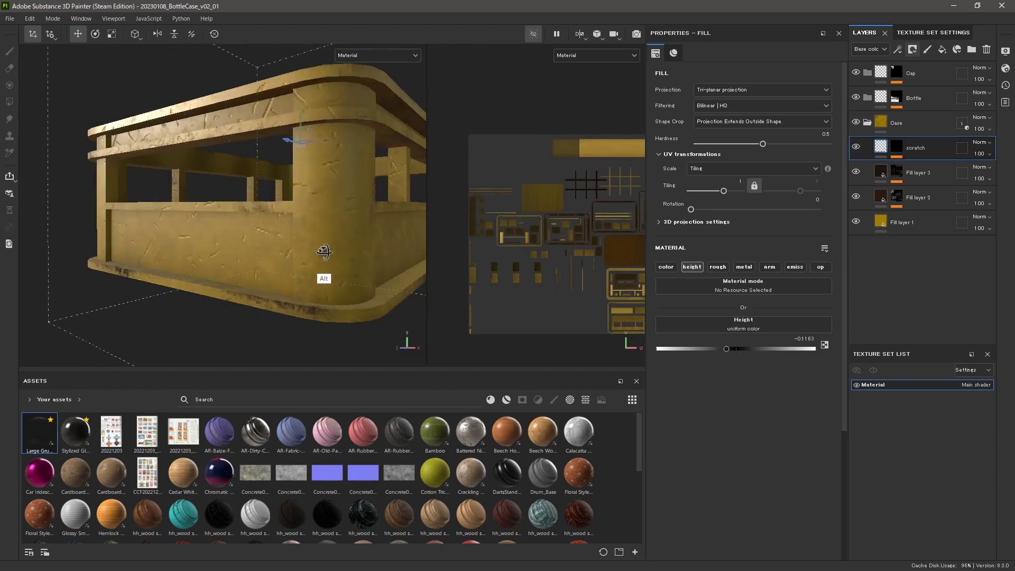
key(f)
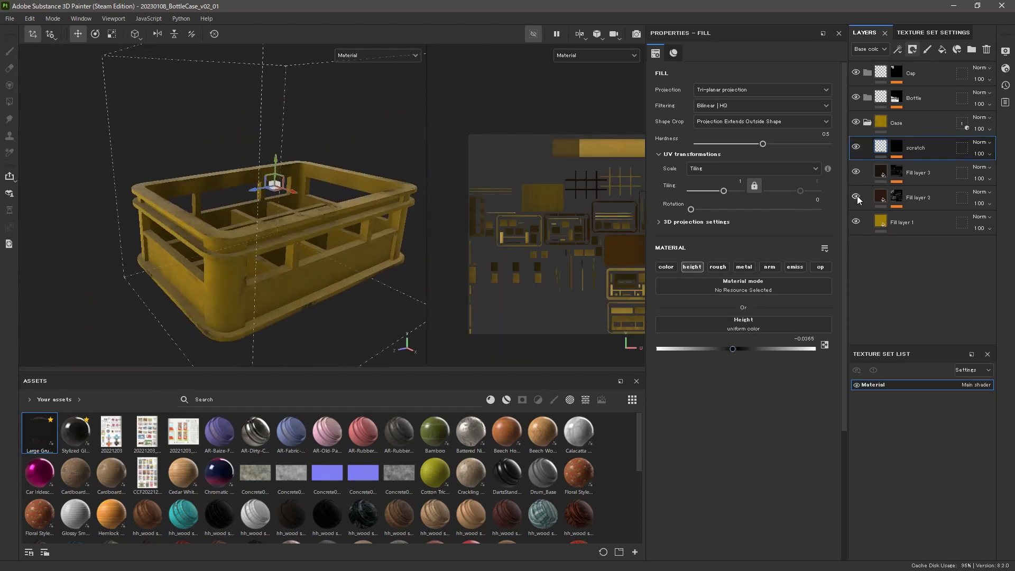
Change the lower dark brown fill layer's base color to a dark yellowish brown
click(895, 199)
click(881, 198)
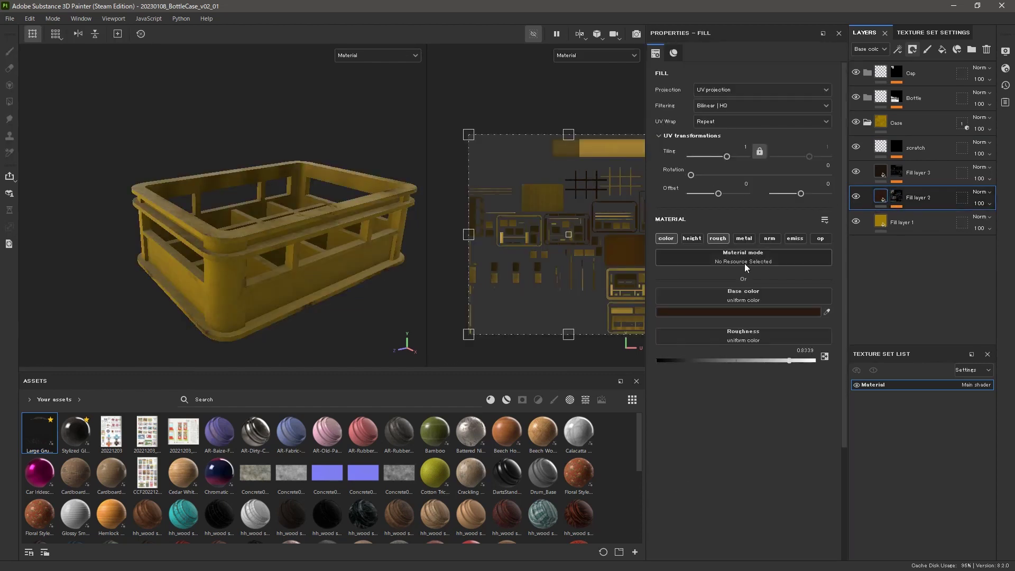
click(740, 311)
drag(777, 442, 777, 444)
alt+drag(312, 270, 288, 259)
shift+right_drag(288, 259, 271, 266)
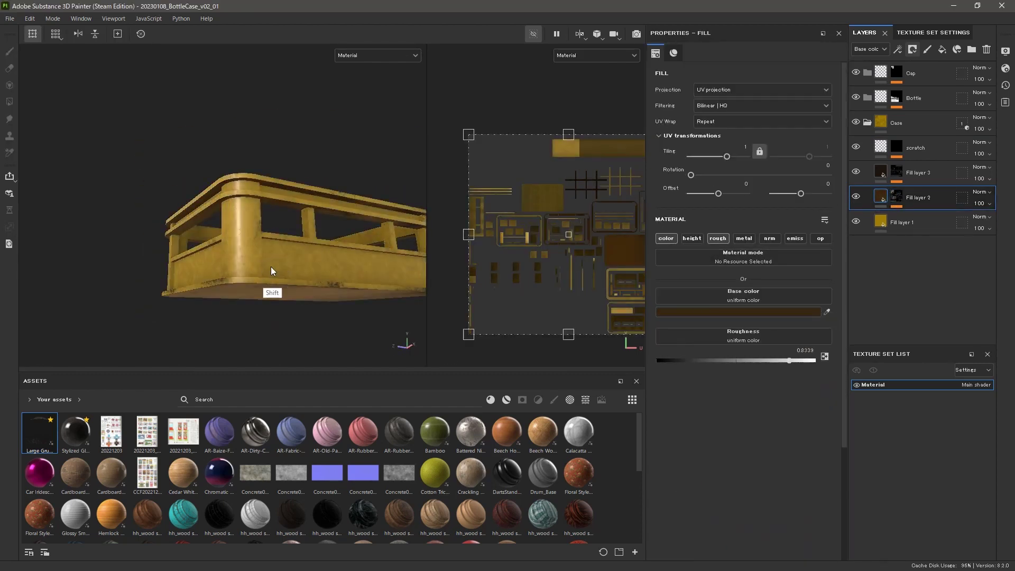
alt+drag(271, 266, 281, 280)
shift+right_drag(282, 280, 206, 288)
alt+drag(206, 289, 306, 167)
click(632, 62)
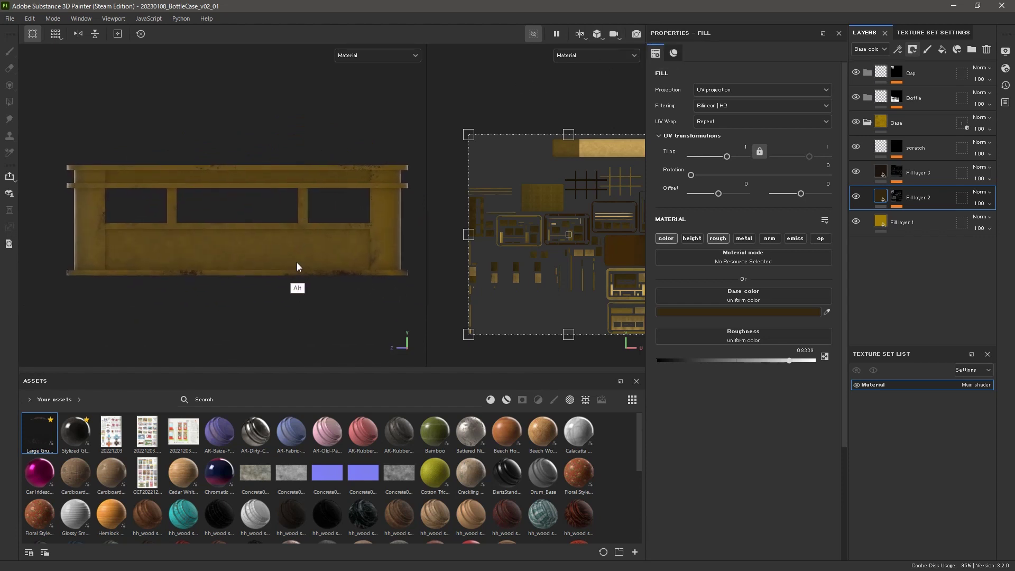
Add a fill layer named Label above scratch with only the color channel active, a white base color and a black mask
click(867, 122)
click(914, 147)
alt+right_drag(560, 180, 575, 175)
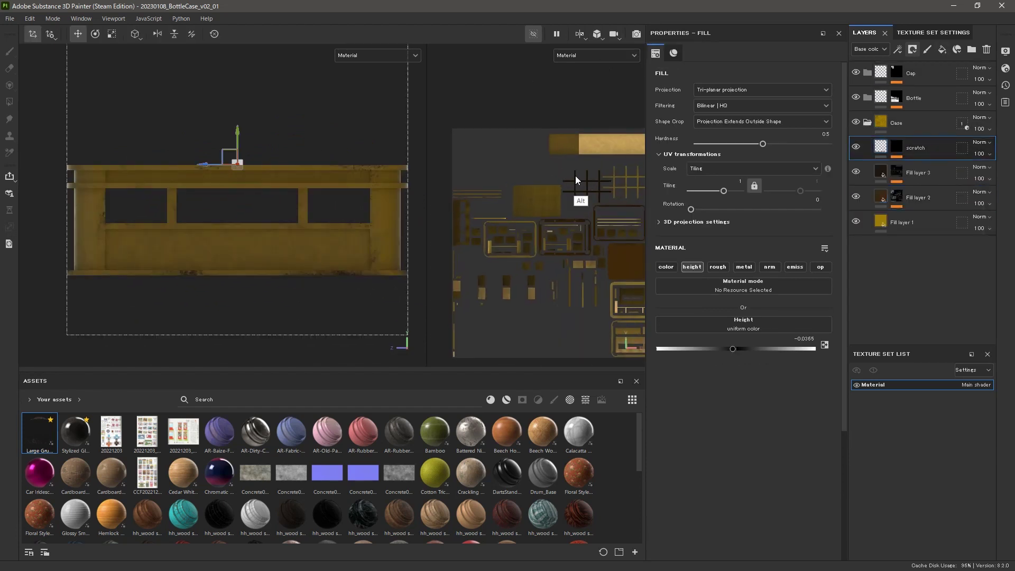
alt+middle_drag(575, 175, 487, 230)
alt+right_drag(487, 230, 559, 203)
click(942, 49)
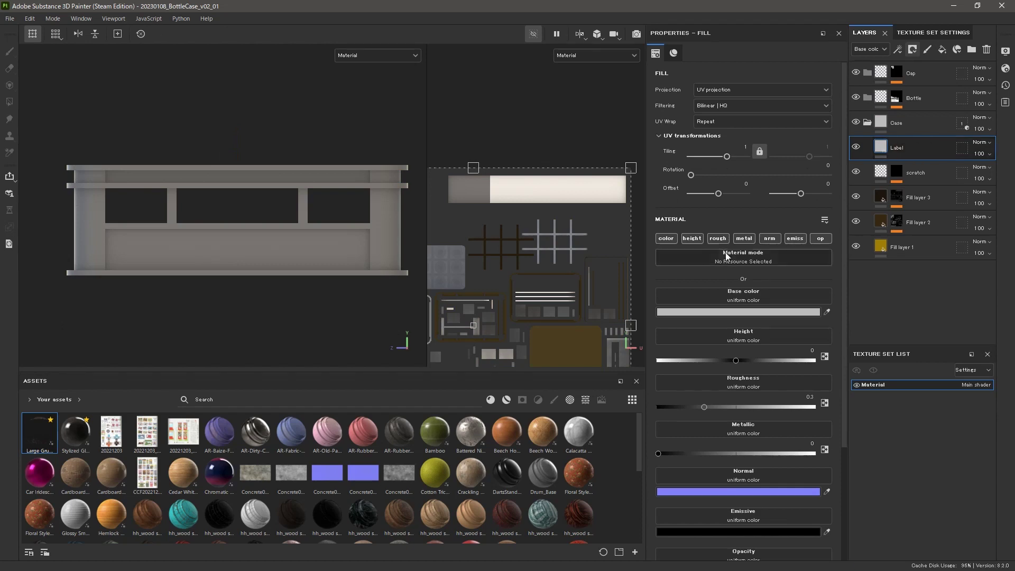
alt+click(667, 238)
click(693, 312)
drag(711, 370, 693, 349)
click(913, 49)
click(938, 78)
Try the retro lettering image オリジナル文字(レトロ系) v01 as a grayscale fill in the Label mask, with UV wrap set to None
click(898, 50)
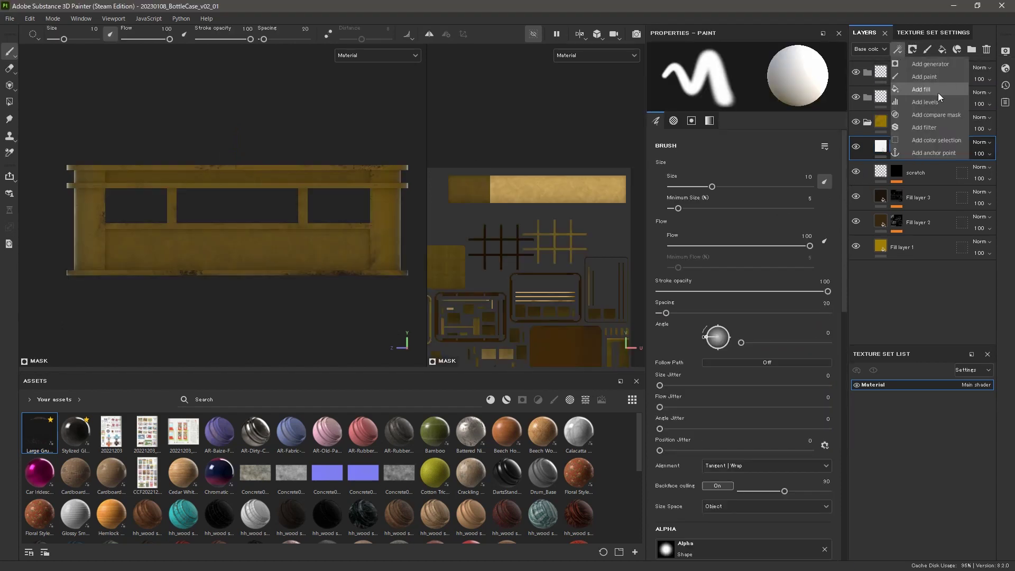
click(938, 92)
drag(640, 433, 639, 505)
drag(292, 522, 704, 243)
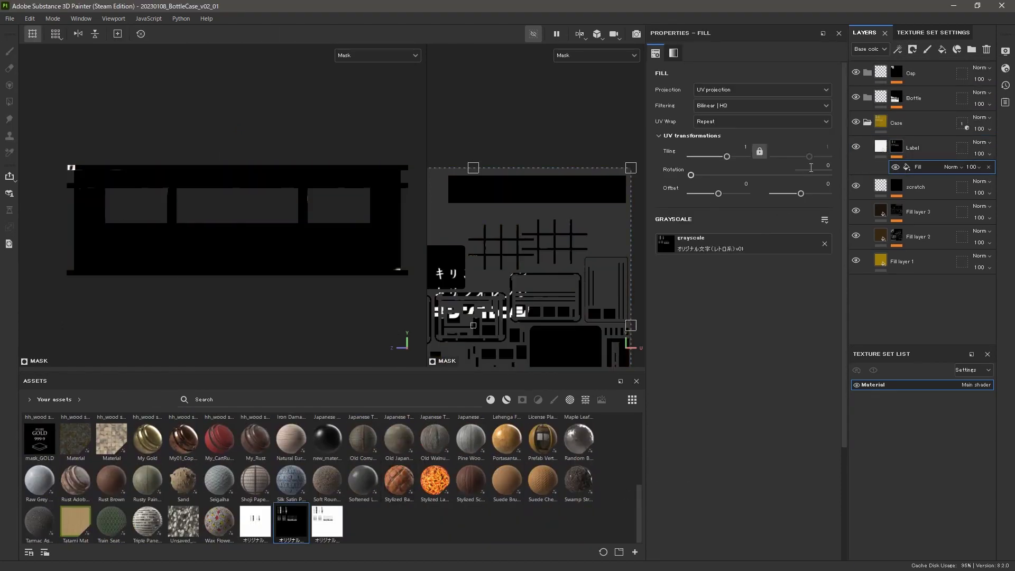
drag(549, 144, 567, 201)
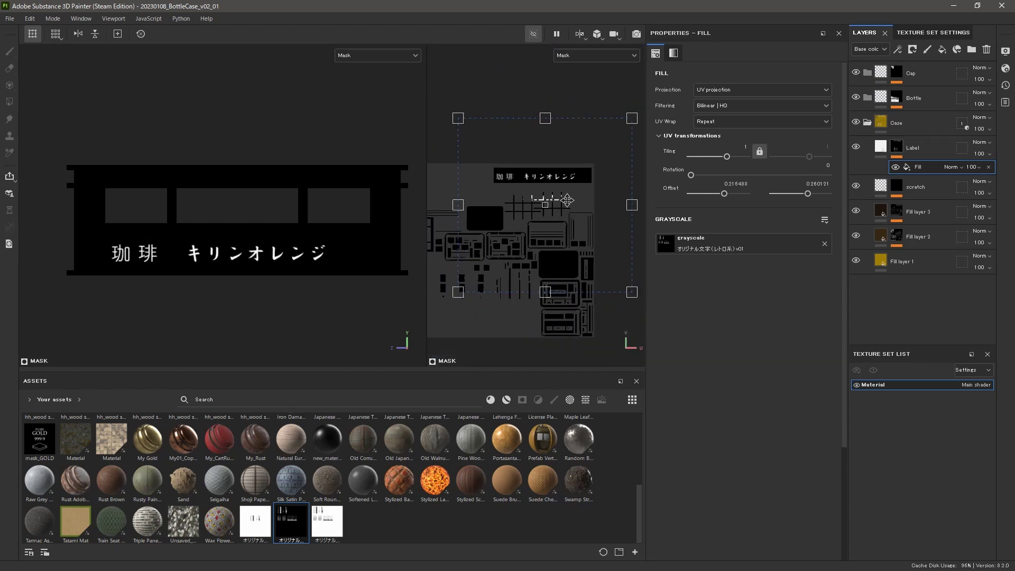
scroll(569, 170, up, 3)
click(722, 121)
click(728, 134)
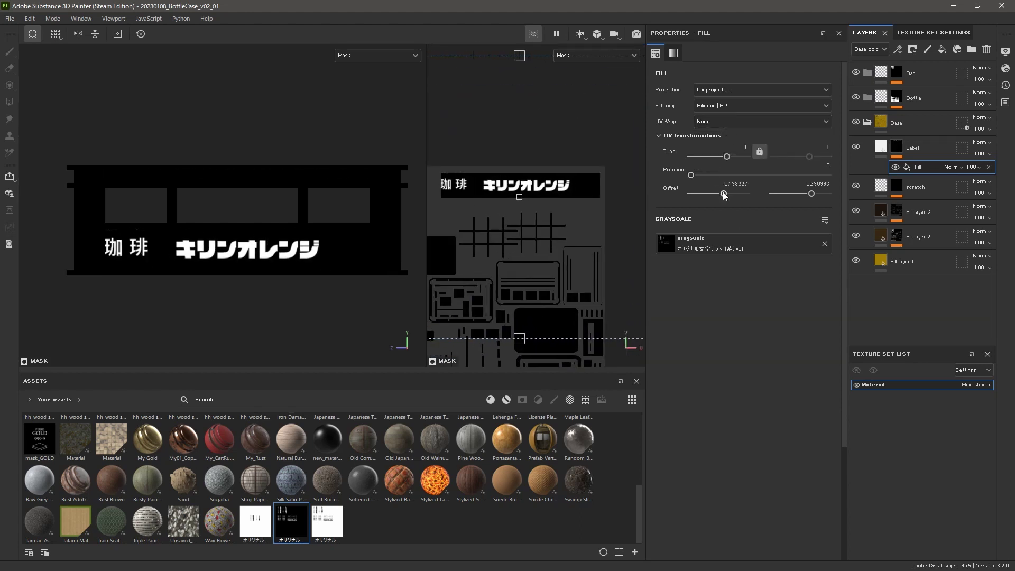
drag(724, 194, 729, 197)
key(Delete)
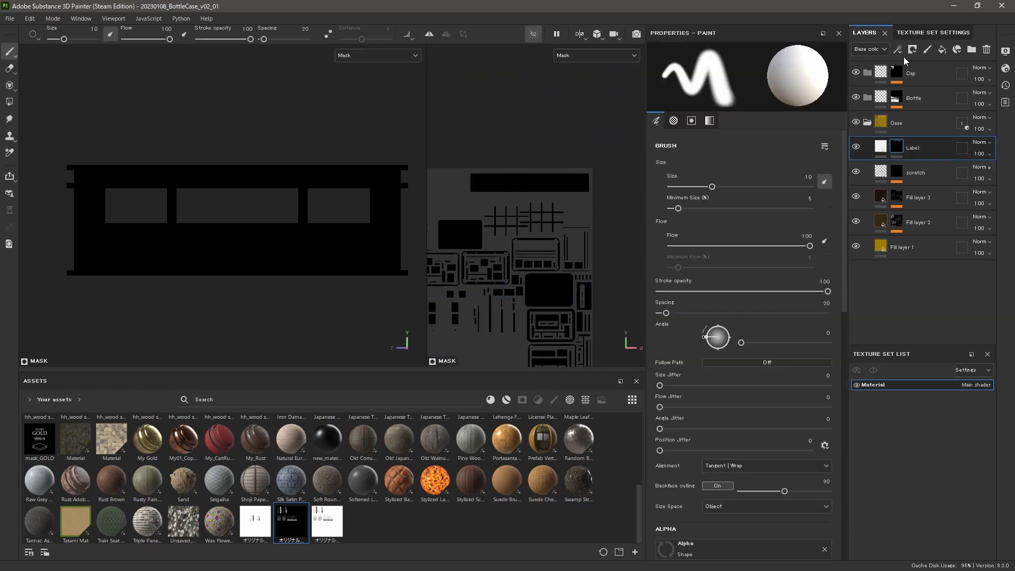
Add a paint effect to the Label mask and load the retro lettering image as the Projection tool's grayscale source
click(9, 85)
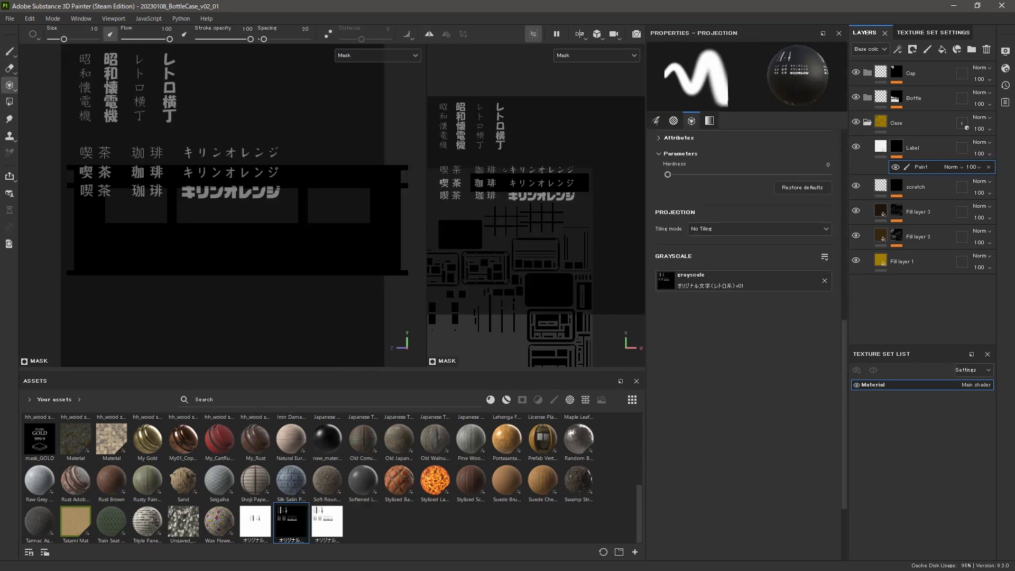
alt+right_drag(530, 203, 537, 206)
alt+middle_drag(537, 206, 550, 224)
alt+right_drag(550, 224, 556, 301)
Try to project the bold キリンオレンジ lettering onto the crate's long side in the 3D view
alt+middle_drag(238, 203, 231, 145)
alt+right_drag(231, 145, 239, 290)
alt+middle_drag(238, 185, 235, 206)
alt+right_drag(235, 207, 233, 247)
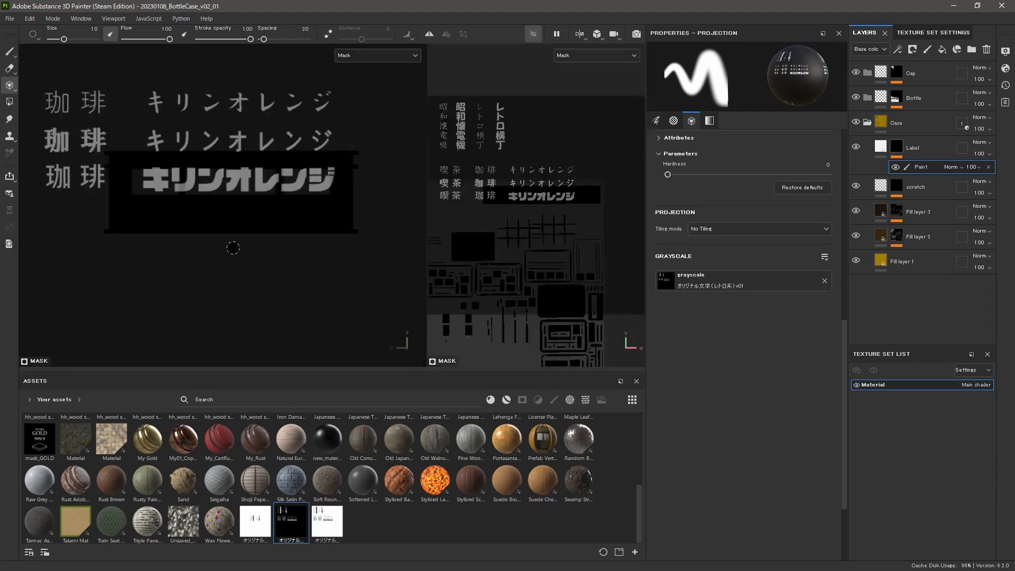
middle_drag(233, 209, 235, 238)
right_drag(234, 237, 239, 198)
middle_drag(239, 197, 241, 193)
drag(165, 208, 183, 208)
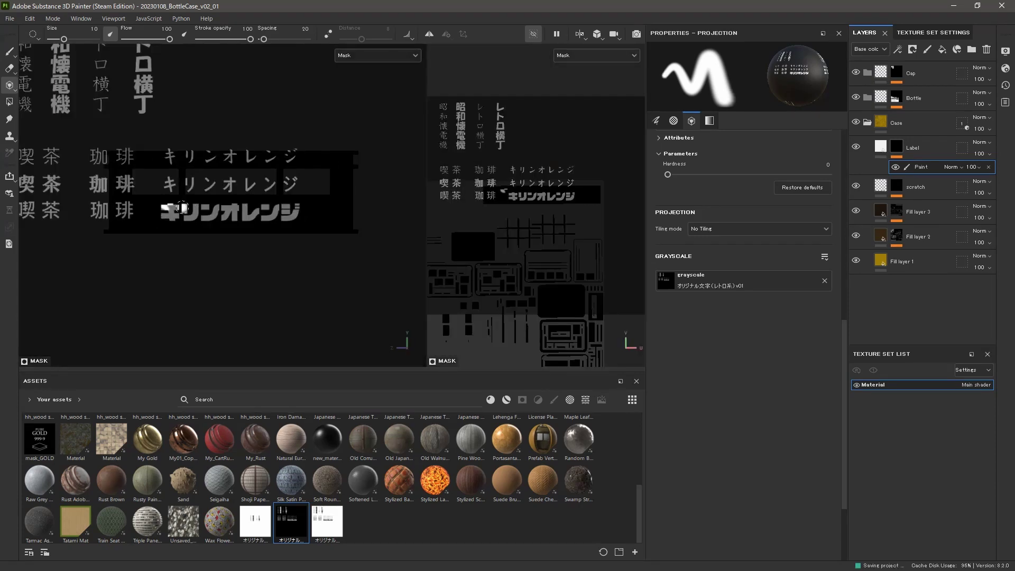
mouse_move(216, 198)
alt+right_down()
mouse_move(214, 165)
mouse_move(202, 250)
mouse_move(214, 225)
alt+right_up()
key(ctrl+z)
Project the bold キリンオレンジ lettering onto the crate's side strip in the UV view, aligned centrally on the strip
alt+right_drag(560, 174, 567, 107)
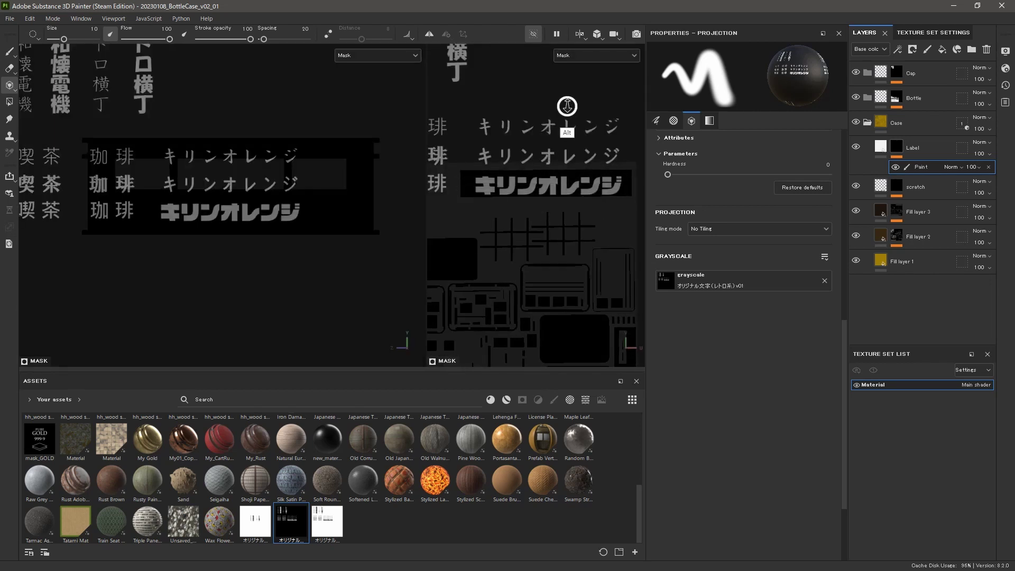
alt+middle_drag(552, 207, 544, 200)
alt+right_drag(548, 186, 552, 177)
drag(426, 216, 386, 214)
alt+middle_drag(575, 151, 573, 153)
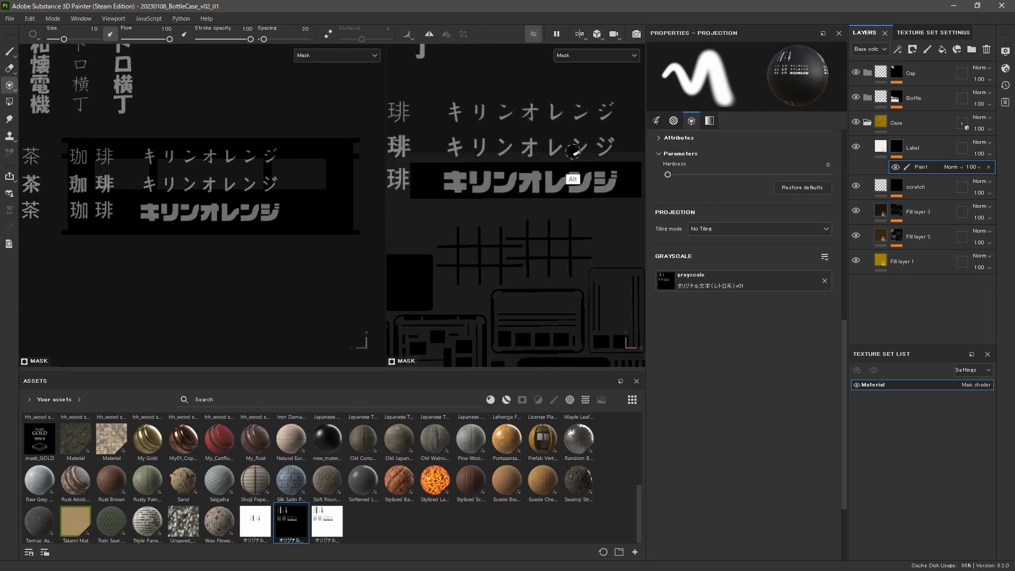
drag(448, 177, 462, 172)
drag(577, 189, 607, 181)
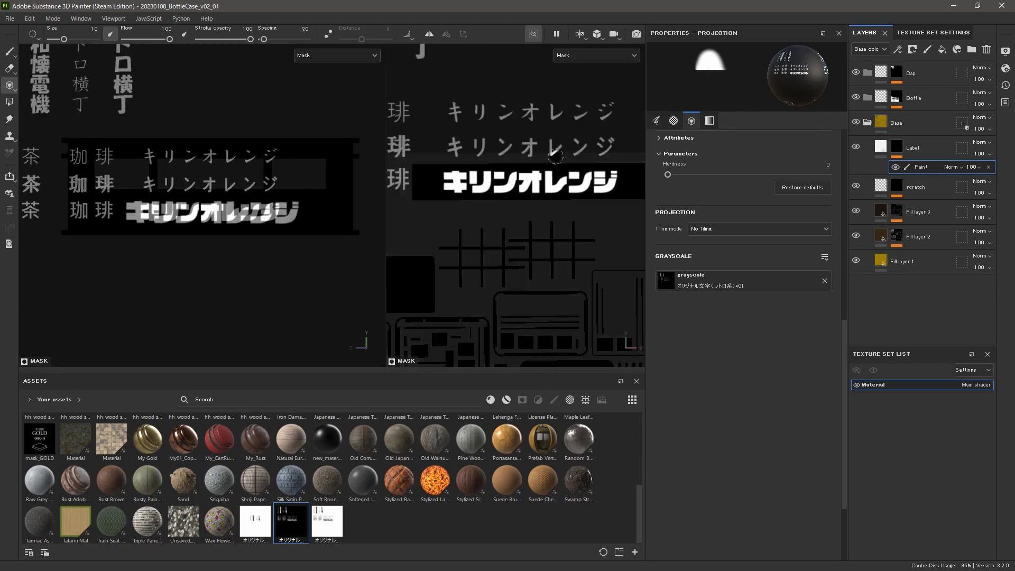
Leave projection painting and change the Label layer's base color to a slightly darker, pinkish off-white
click(10, 51)
click(922, 122)
mouse_move(216, 209)
alt+mouse_down()
mouse_move(176, 189)
mouse_move(212, 249)
alt+mouse_up()
alt+right_drag(211, 249, 250, 296)
alt+middle_drag(251, 296, 285, 256)
alt+drag(285, 256, 338, 248)
click(922, 149)
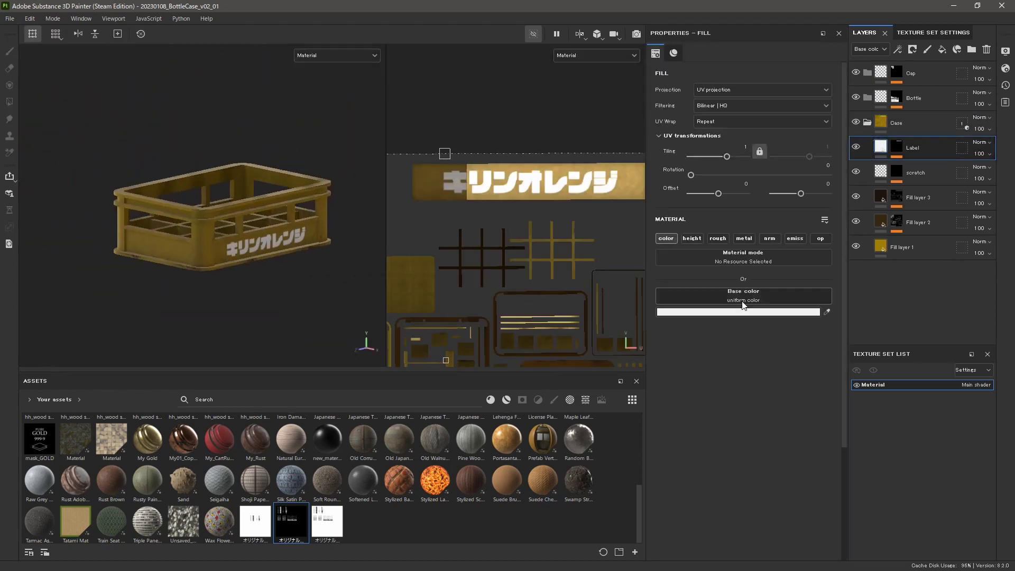
click(743, 312)
mouse_move(721, 360)
mouse_down()
mouse_move(724, 370)
mouse_move(709, 370)
mouse_up()
click(831, 320)
Move the Label layer below the two dark dirt layers, directly above Fill layer 1, and compare the crate without it
alt+right_drag(238, 275, 240, 227)
shift+right_drag(241, 228, 280, 227)
drag(929, 152, 922, 233)
mouse_move(244, 259)
alt+mouse_down()
mouse_move(249, 206)
mouse_move(232, 265)
alt+mouse_up()
shift+right_drag(264, 246, 207, 245)
mouse_move(228, 285)
alt+right_down()
mouse_move(233, 249)
mouse_move(241, 300)
alt+right_up()
alt+drag(241, 201, 254, 223)
alt+middle_drag(253, 222, 211, 212)
click(856, 221)
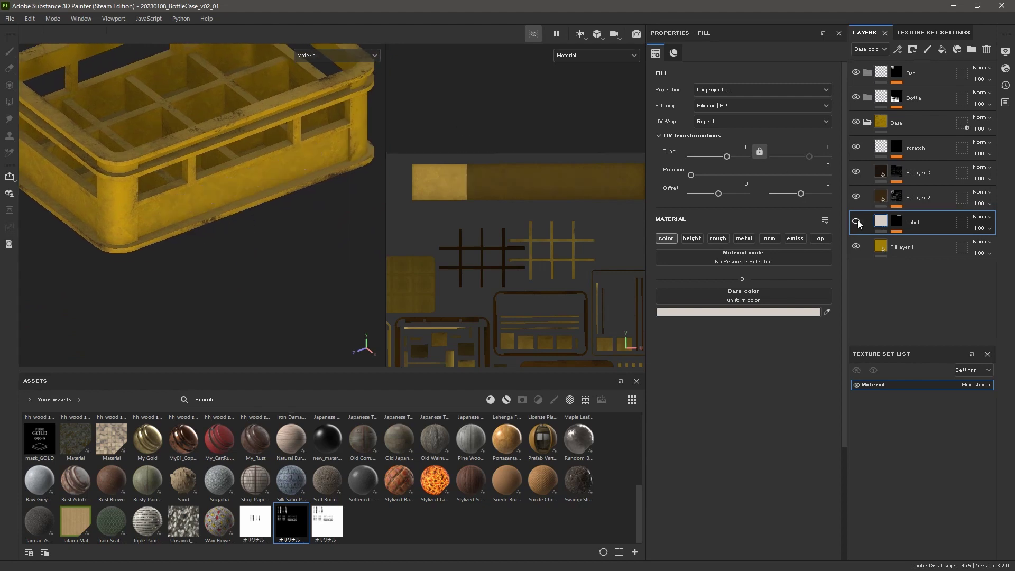
click(856, 221)
alt+click(896, 222)
click(921, 89)
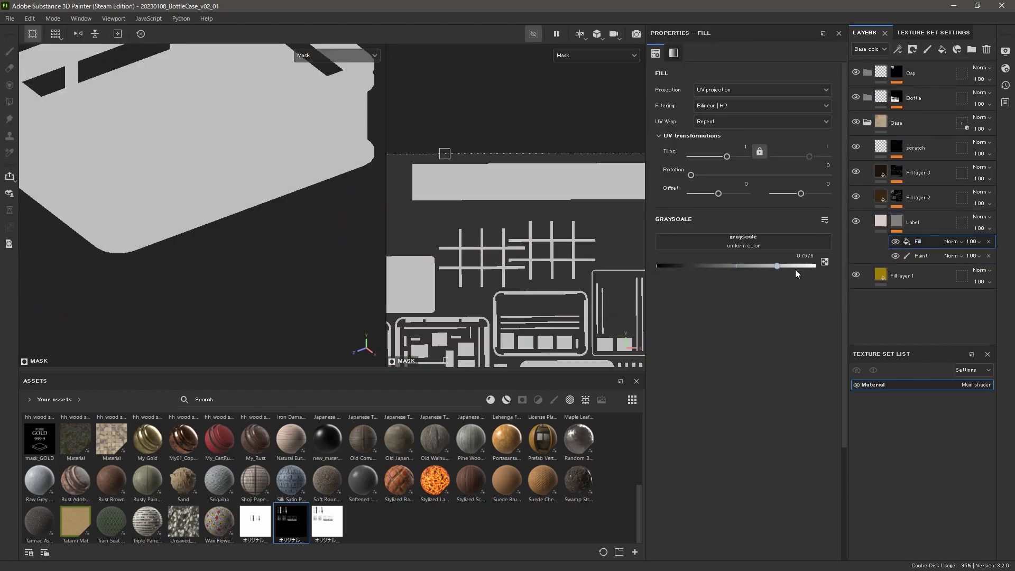
click(989, 241)
Add a Dirt generator above the paint effect in the Label mask and set its blending mode to Multiply
click(898, 49)
click(920, 64)
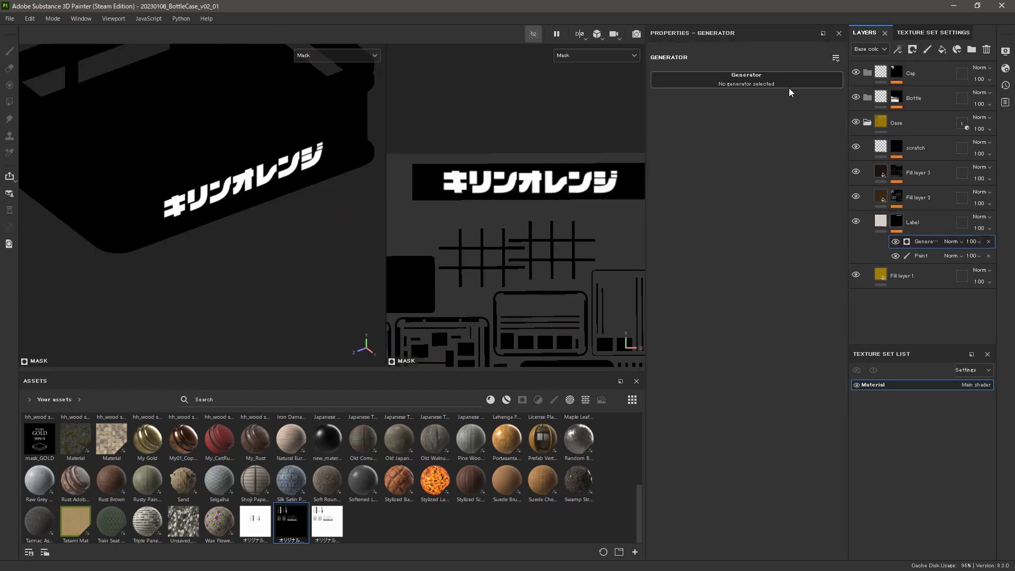
click(789, 85)
click(839, 153)
click(952, 242)
click(960, 293)
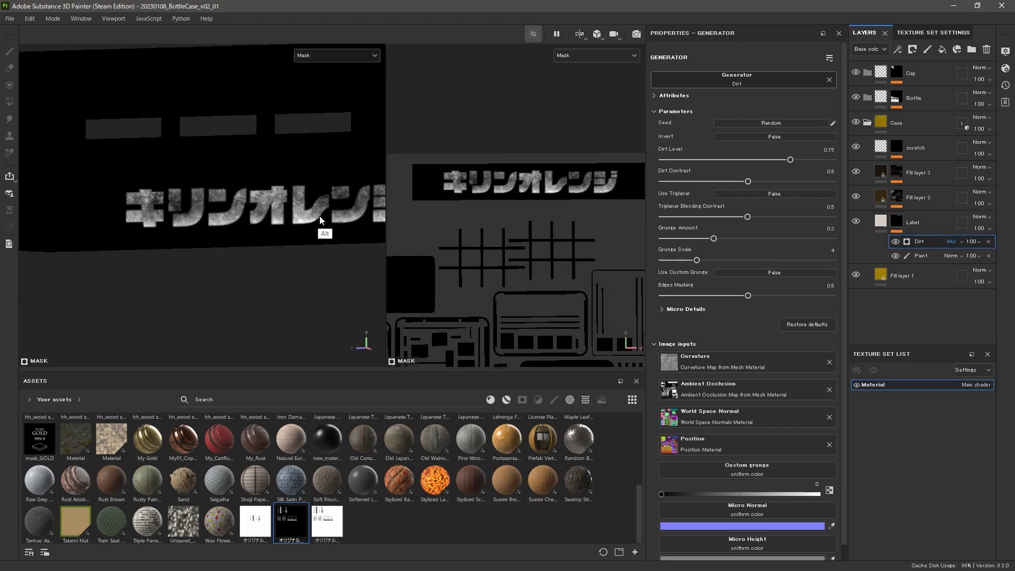
Set the Label mask's Dirt generator to dirt level 0.83 and dirt contrast 0.64, and check the lettering on the crate
drag(790, 160, 817, 170)
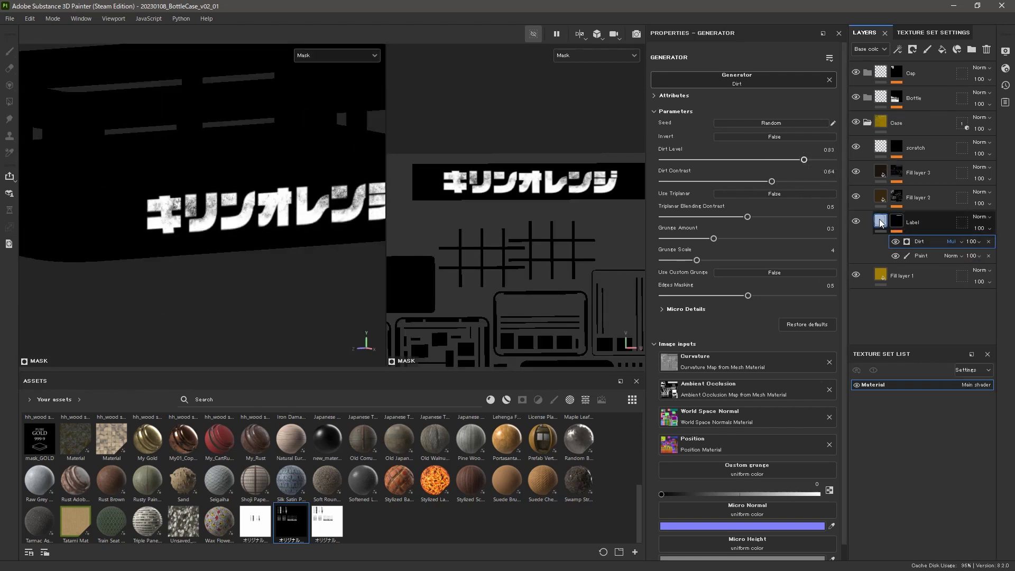
click(881, 224)
click(880, 147)
alt+right_drag(331, 183, 296, 222)
alt+drag(296, 222, 292, 269)
alt+right_drag(292, 268, 318, 179)
alt+click(898, 223)
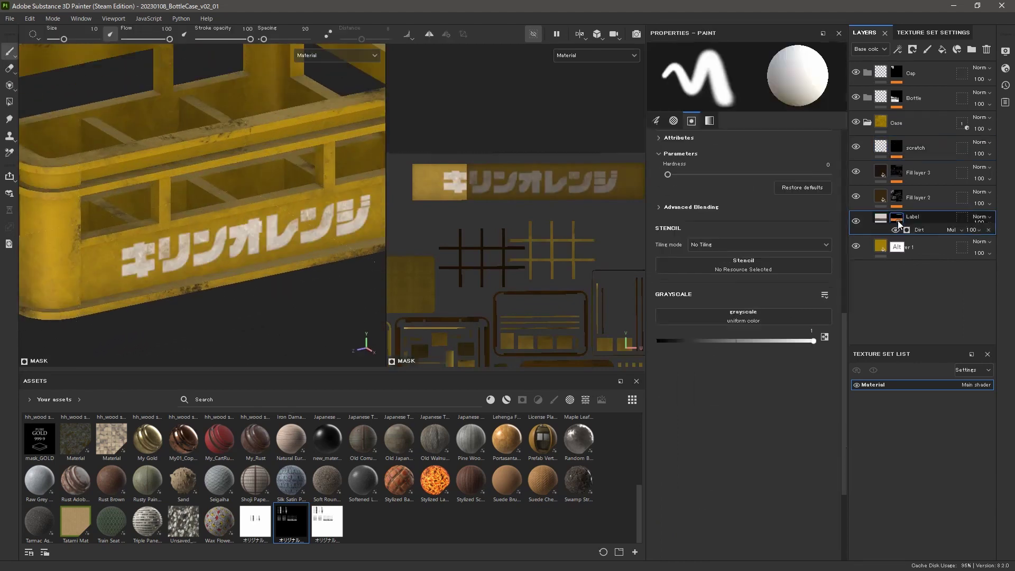
Refine the Dirt generator to dirt level 0.77, triplanar blending contrast 0.83, grunge amount 0.25, grunge scale 15 and edges masking 0.47
click(928, 243)
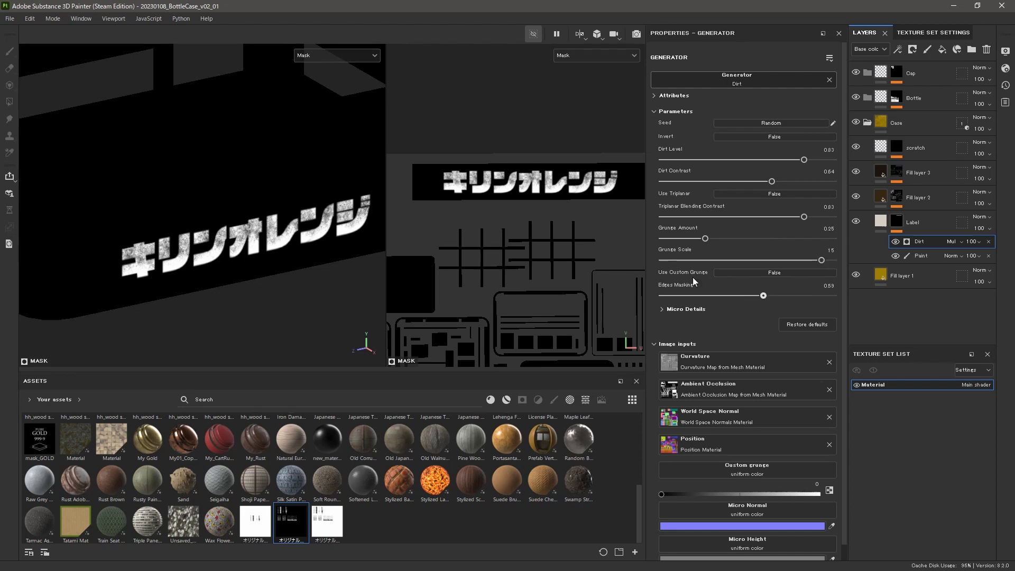
click(896, 241)
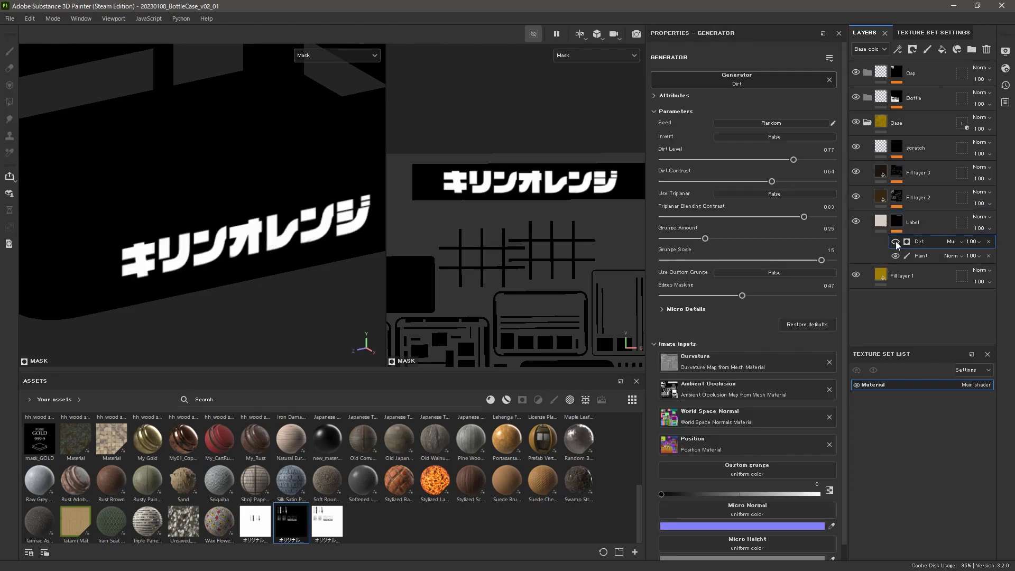
click(896, 241)
Try the Inflate Shrinkwrap generator in place of Dirt on the Label mask
right_click(987, 241)
click(860, 212)
click(792, 80)
click(829, 80)
click(801, 80)
click(822, 178)
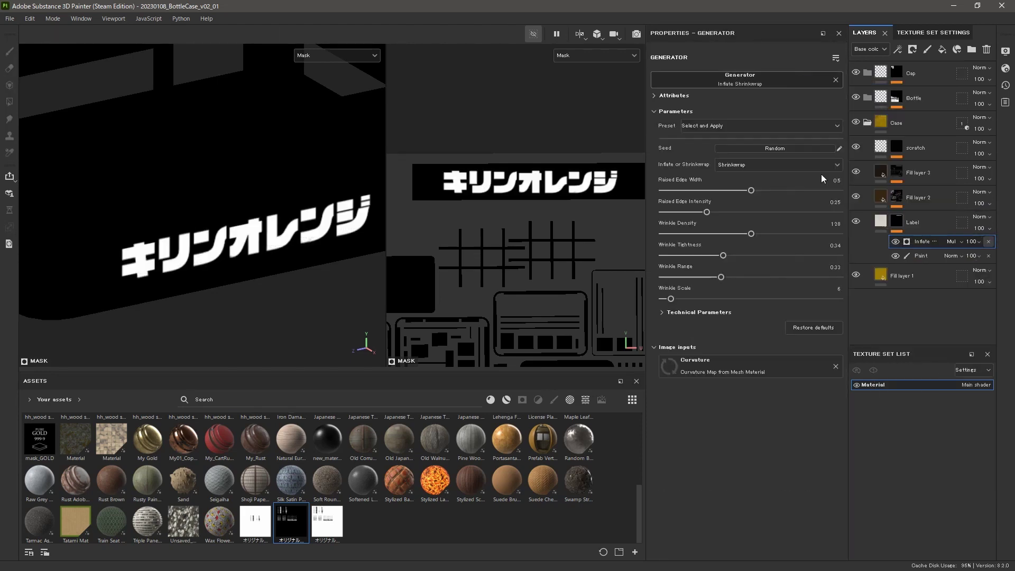
Use Dripping Rust as the Label mask's generator, adjust its rust contrast and inspect the worn lettering on the crate
click(793, 82)
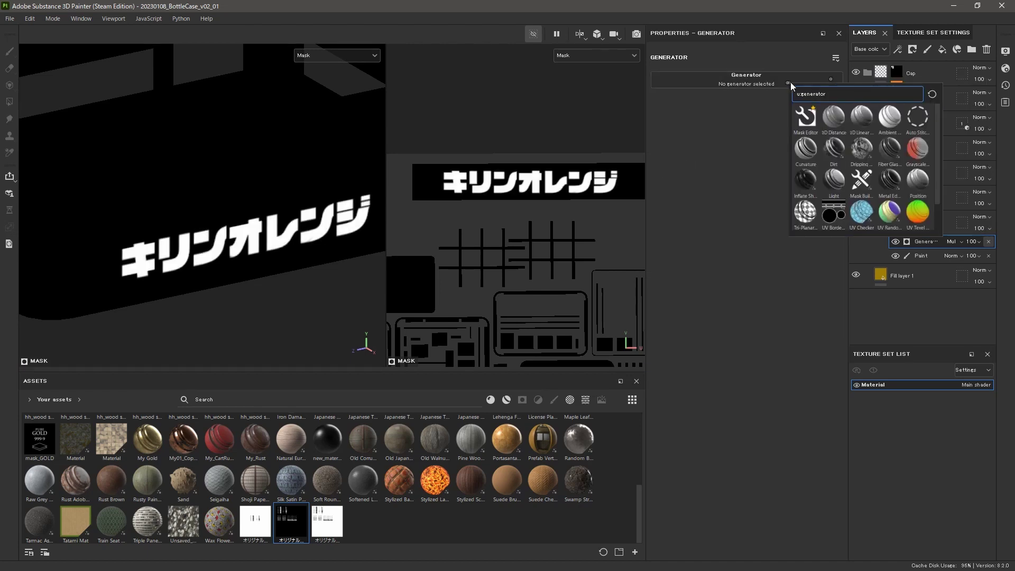
click(870, 155)
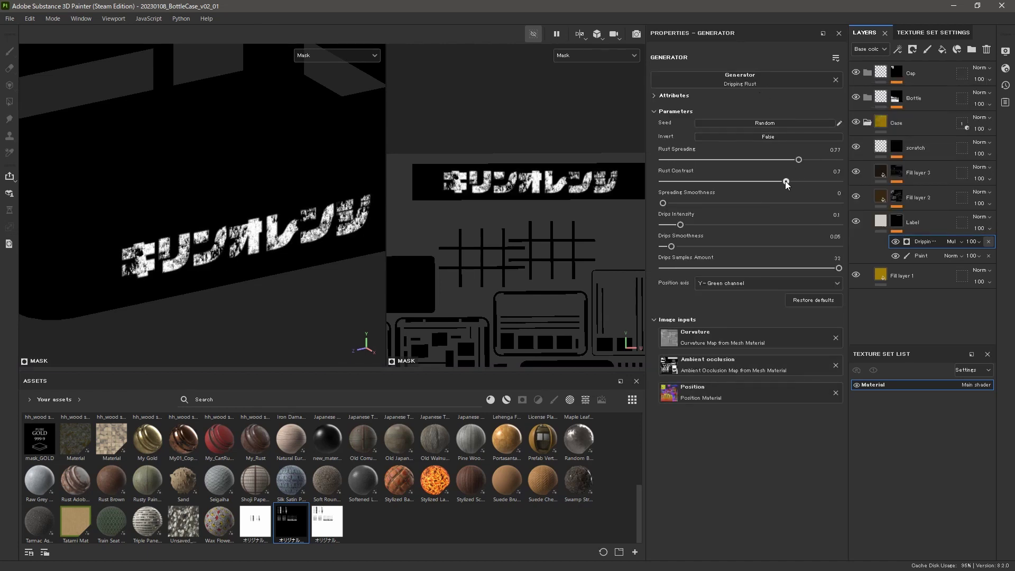
drag(746, 182, 743, 181)
click(881, 221)
scroll(294, 254, down, 3)
alt+drag(292, 204, 307, 238)
scroll(283, 254, up, 3)
Set Dripping Rust to rust spreading 0.72, rust contrast 0.43 and drips intensity 0.31, and compare the crate with the label hidden
click(897, 221)
click(925, 241)
drag(797, 158, 802, 159)
key(m)
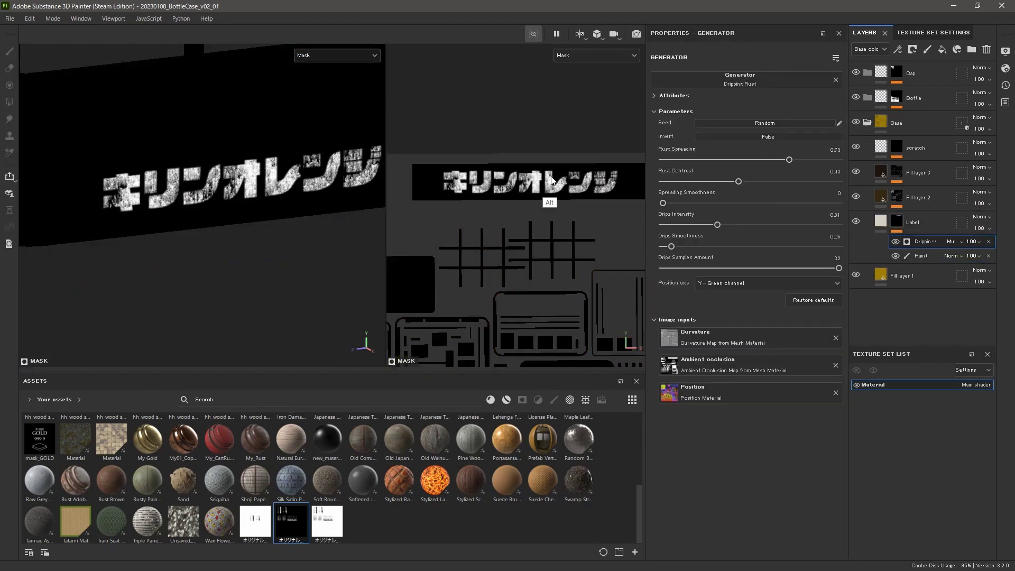
scroll(551, 181, down, 2)
click(655, 96)
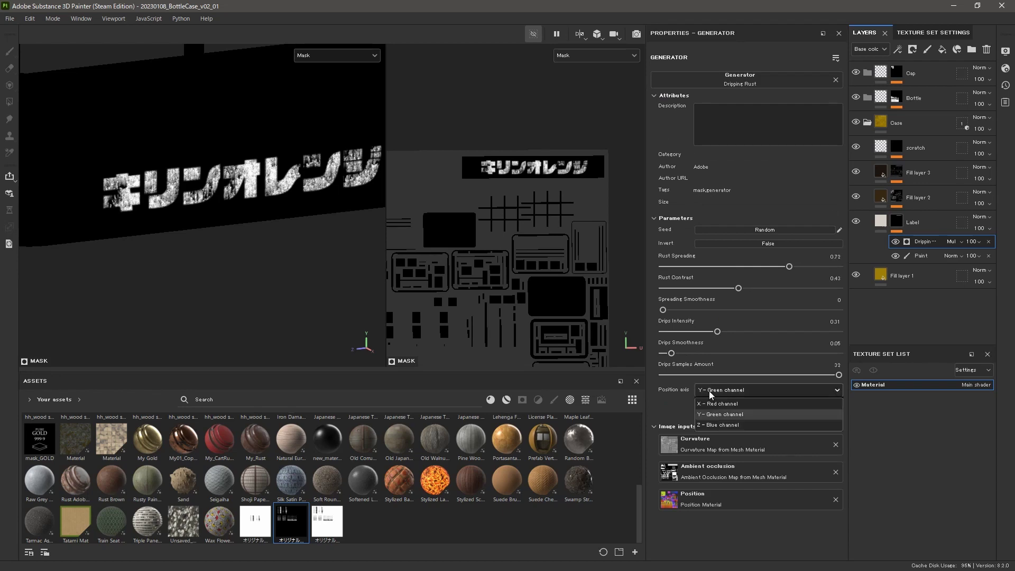
click(883, 224)
scroll(252, 245, down, 4)
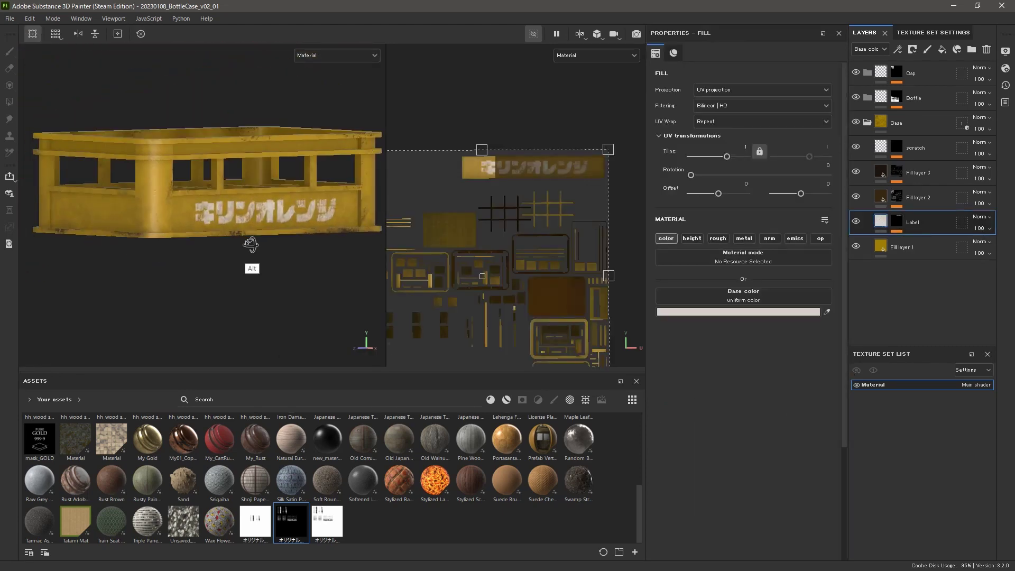
mouse_move(252, 244)
alt+mouse_down()
mouse_move(238, 220)
mouse_move(247, 237)
alt+mouse_up()
scroll(247, 237, up, 2)
click(856, 221)
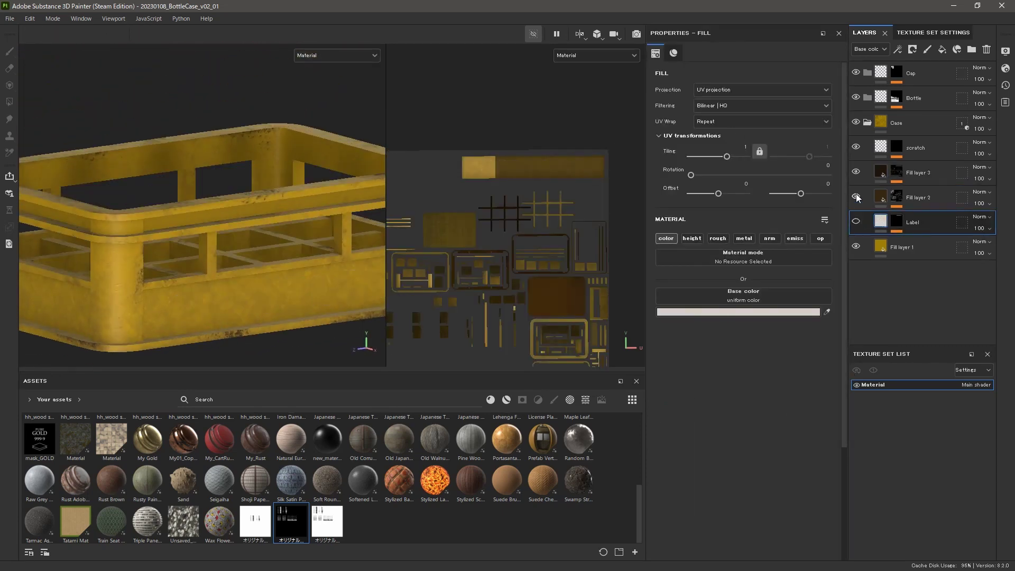
click(857, 221)
Add a Dirt generator to Fill layer 2's mask above the existing Mask Editor, with the Mask Editor hidden
click(898, 172)
click(898, 49)
click(904, 130)
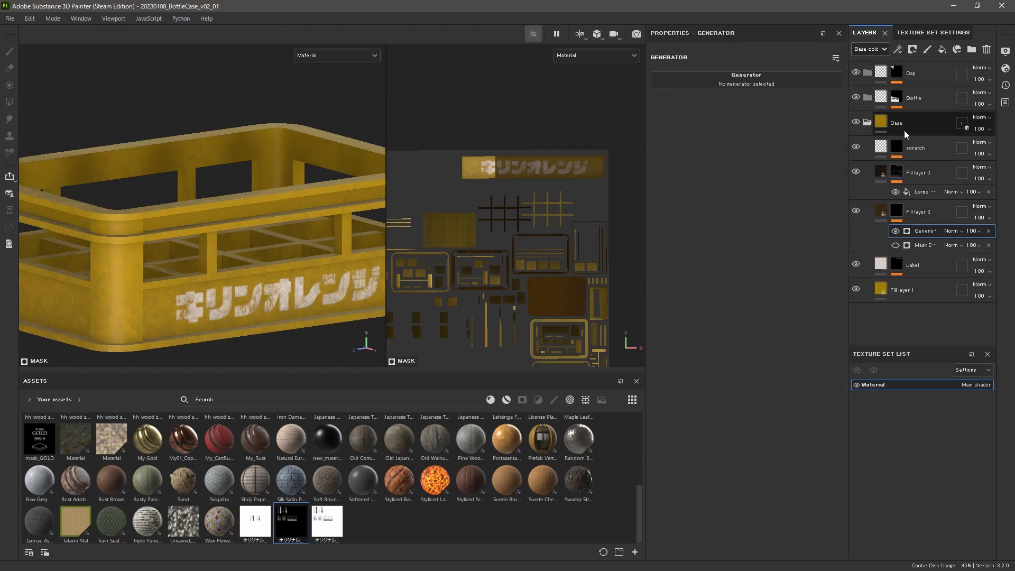
click(853, 149)
scroll(841, 235, down, 1)
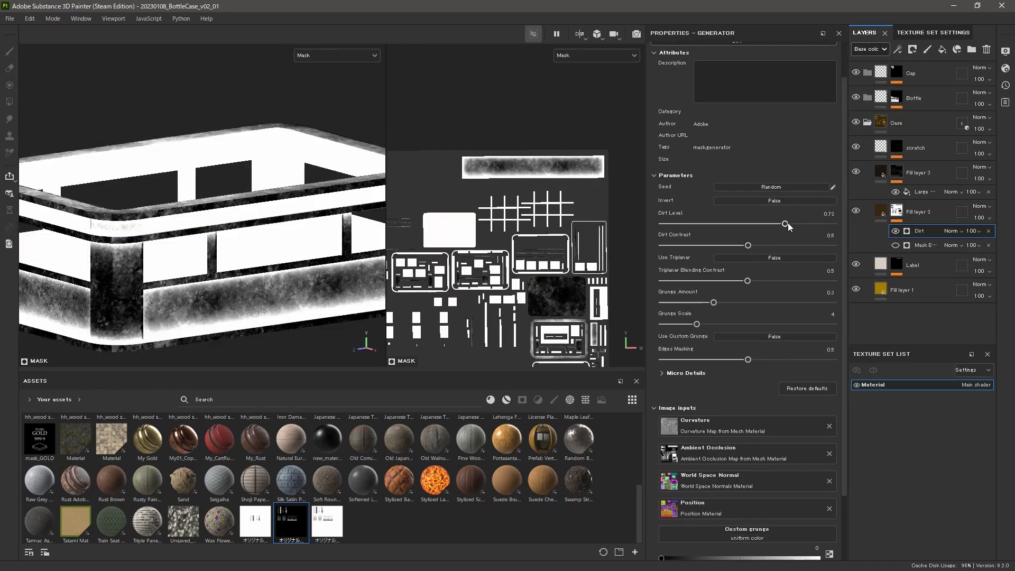
Set Fill layer 2's Dirt generator to dirt level 0.51, dirt contrast 0.53, triplanar blending contrast 0.7 and edges masking 0.3
drag(790, 224, 753, 245)
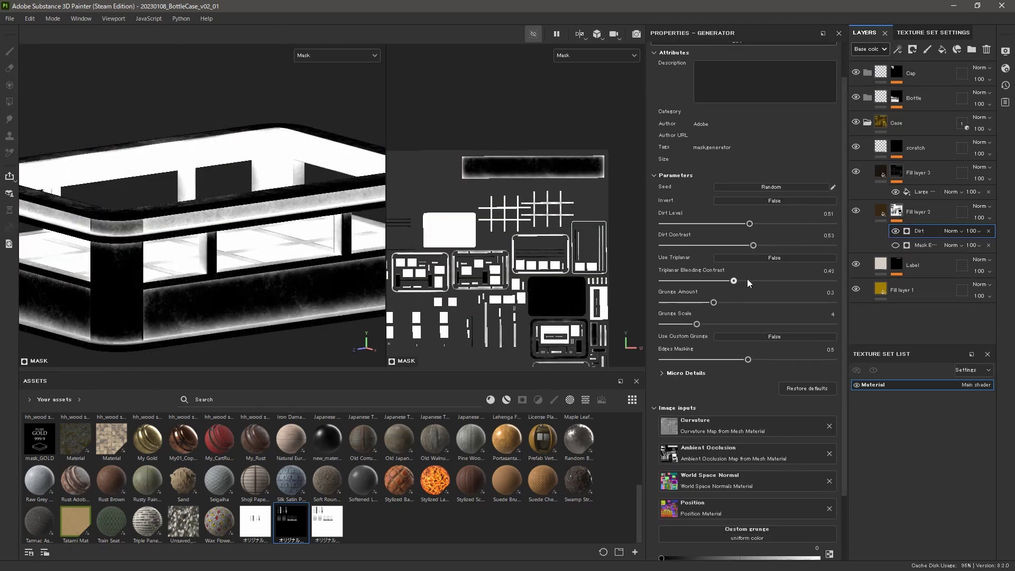
drag(747, 280, 781, 280)
drag(713, 302, 710, 303)
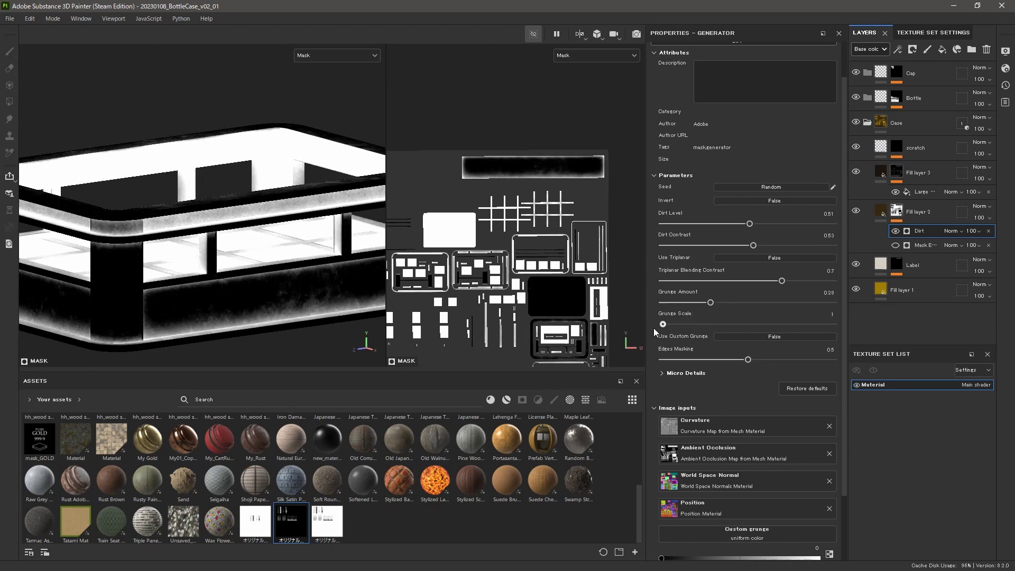
scroll(842, 310, up, 1)
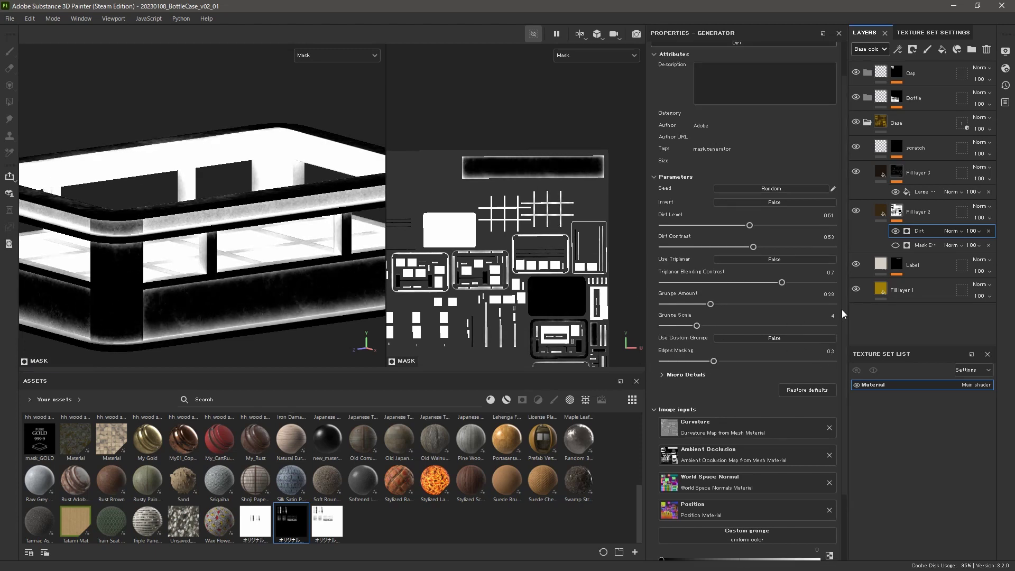
mouse_move(749, 274)
mouse_down()
mouse_move(726, 271)
mouse_move(735, 272)
mouse_up()
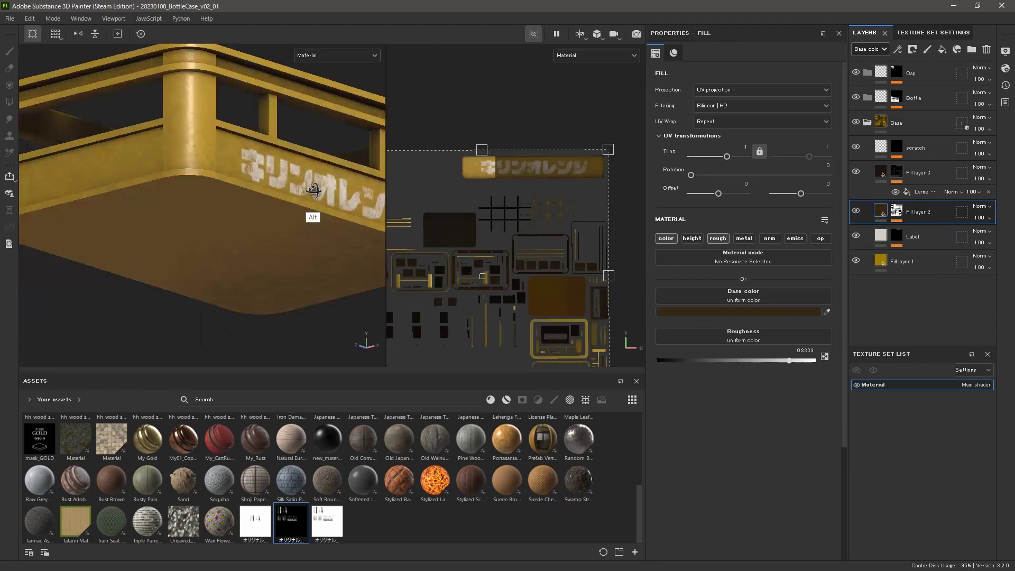
View Fill layer 2's mask on its own and try Multiply and other blending modes on its Dirt generator
alt+drag(314, 190, 282, 262)
alt+click(896, 211)
click(897, 231)
click(897, 231)
click(921, 231)
click(954, 231)
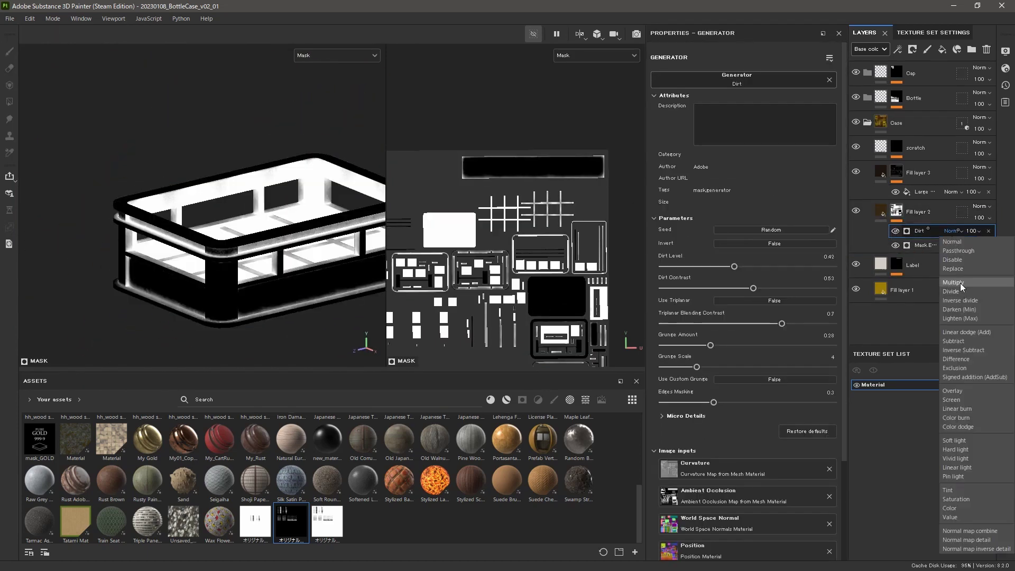
click(960, 284)
click(954, 231)
click(960, 316)
click(958, 231)
click(964, 242)
scroll(956, 232, down, 3)
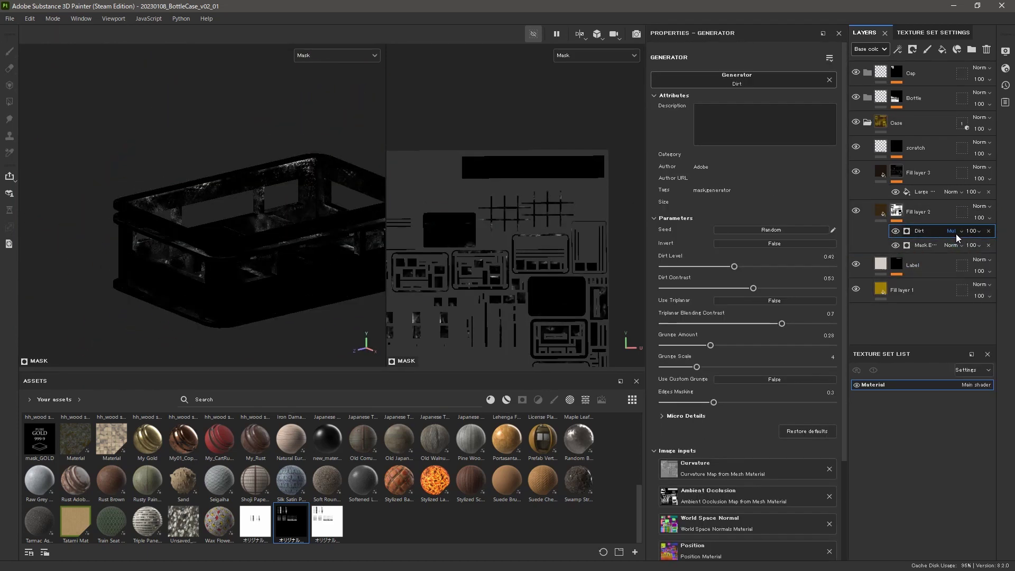
Try further blending modes for the Dirt generator against the mask on the crate, and undo the blending changes
click(975, 231)
click(896, 231)
click(895, 231)
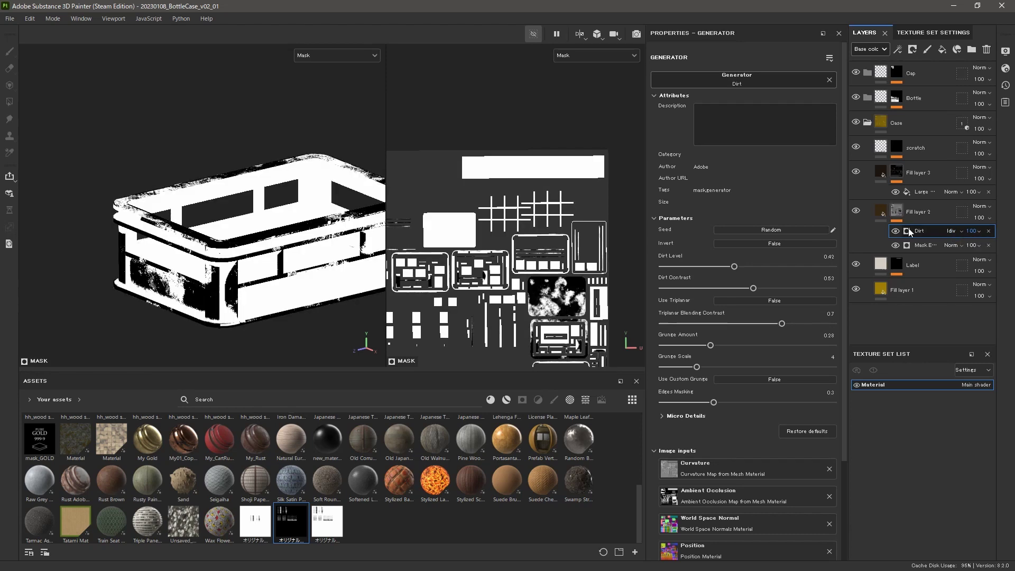
scroll(955, 230, down, 15)
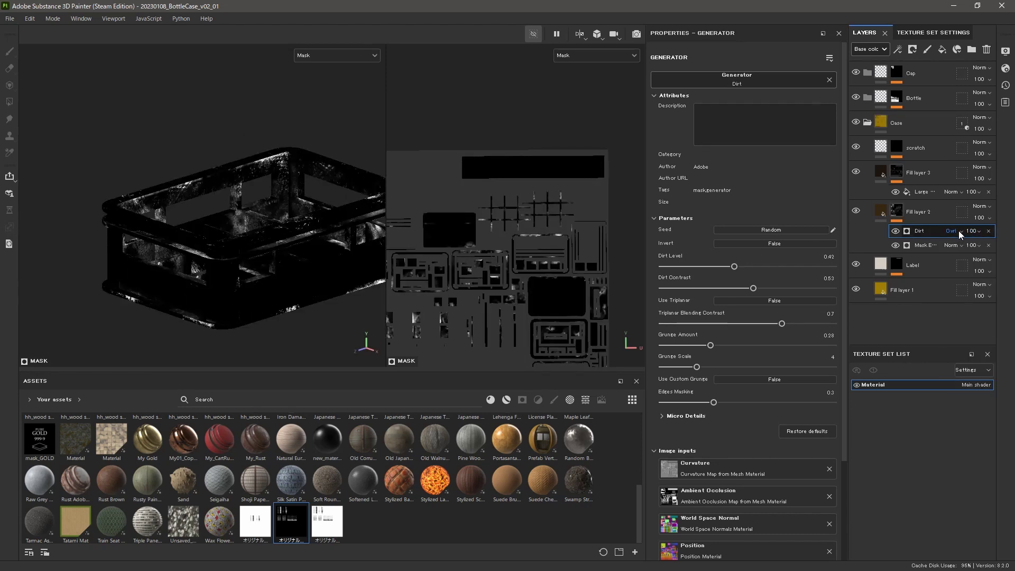
scroll(958, 230, up, 18)
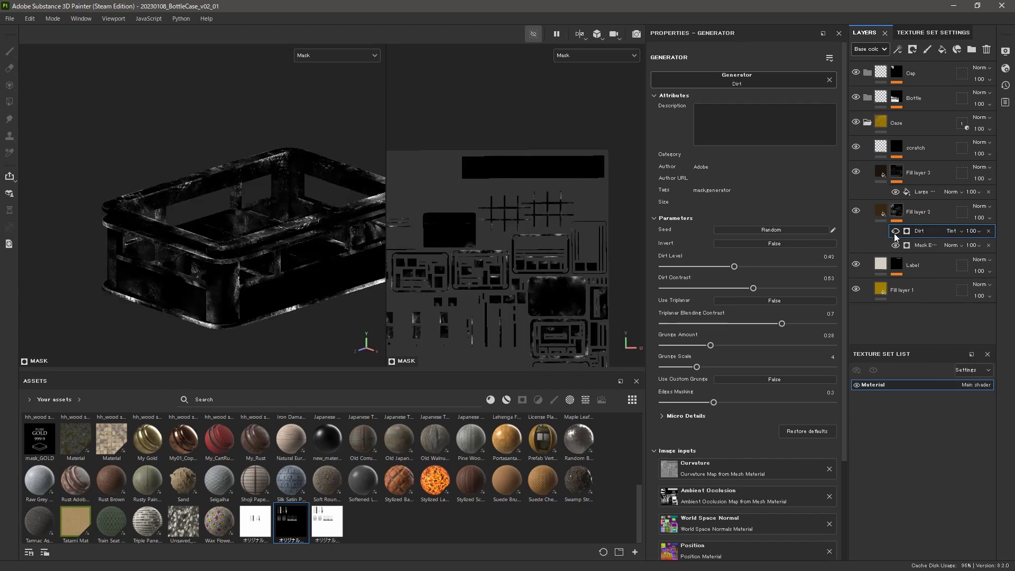
scroll(349, 185, up, 2)
alt+drag(349, 182, 381, 183)
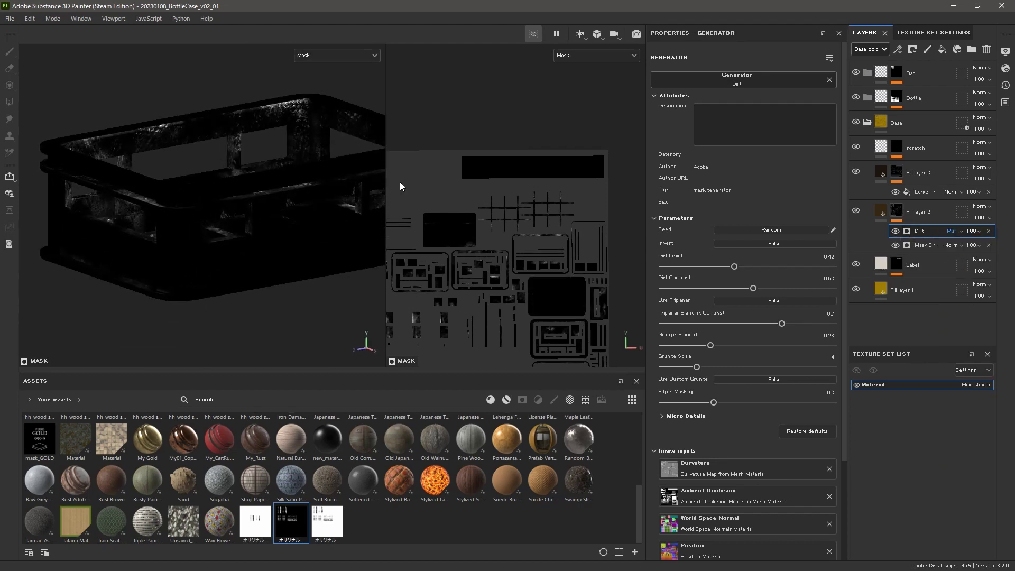
key(ctrl+z)
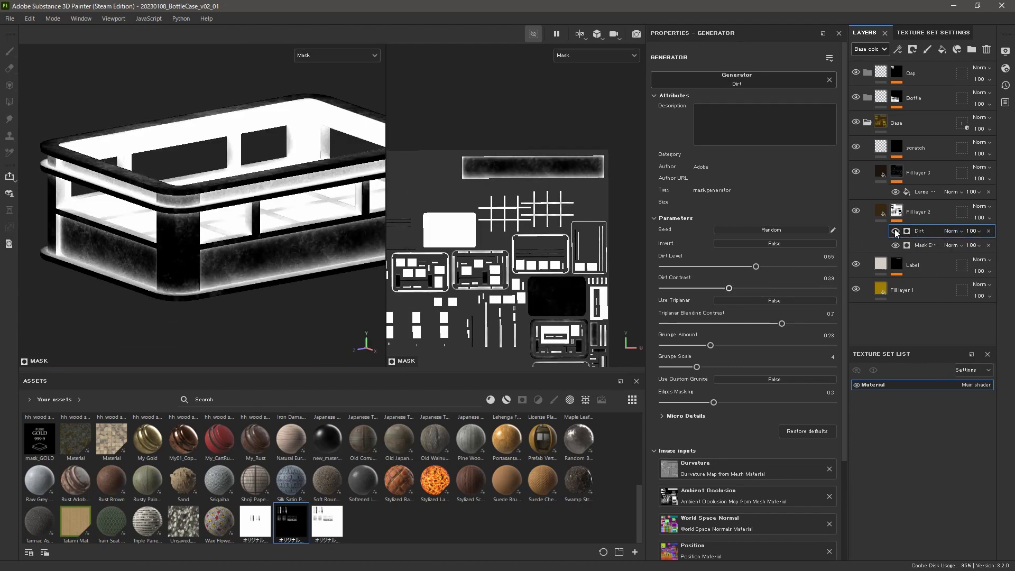
Compare Inverse divide with Multiply on Fill layer 2's Dirt generator and set its blending mode to Multiply
click(897, 244)
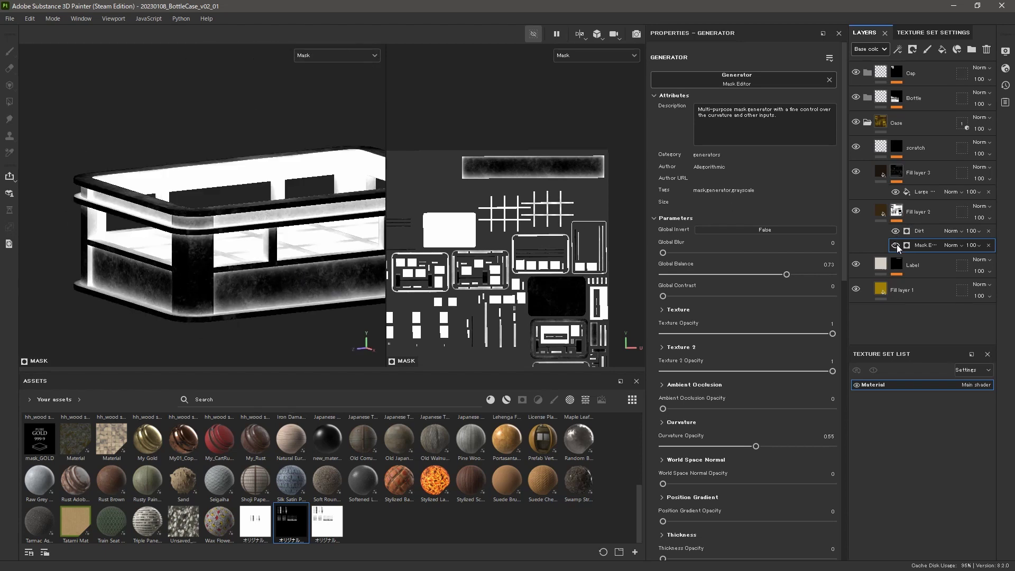
click(897, 231)
click(951, 231)
click(962, 291)
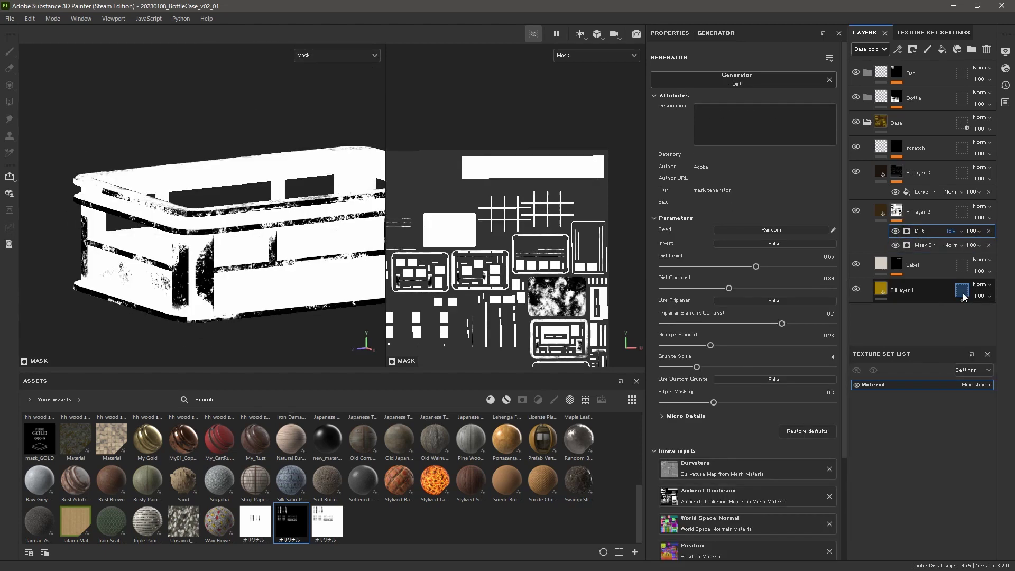
click(951, 231)
click(960, 267)
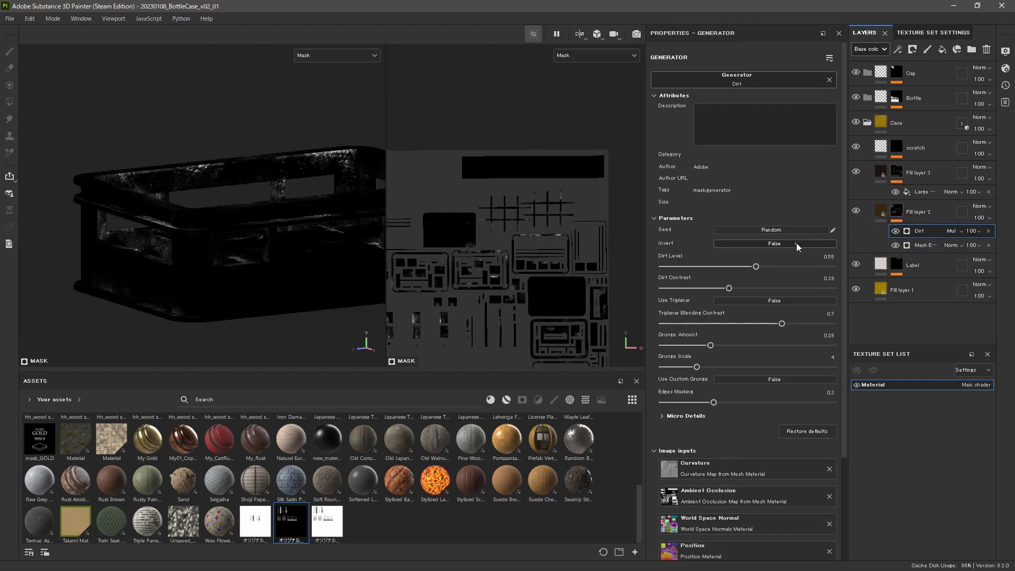
click(796, 243)
Return to the material view and inspect the crate with Fill layer 2's Dirt generator hidden and its Mask Editor visible
alt+drag(296, 250, 252, 237)
click(881, 211)
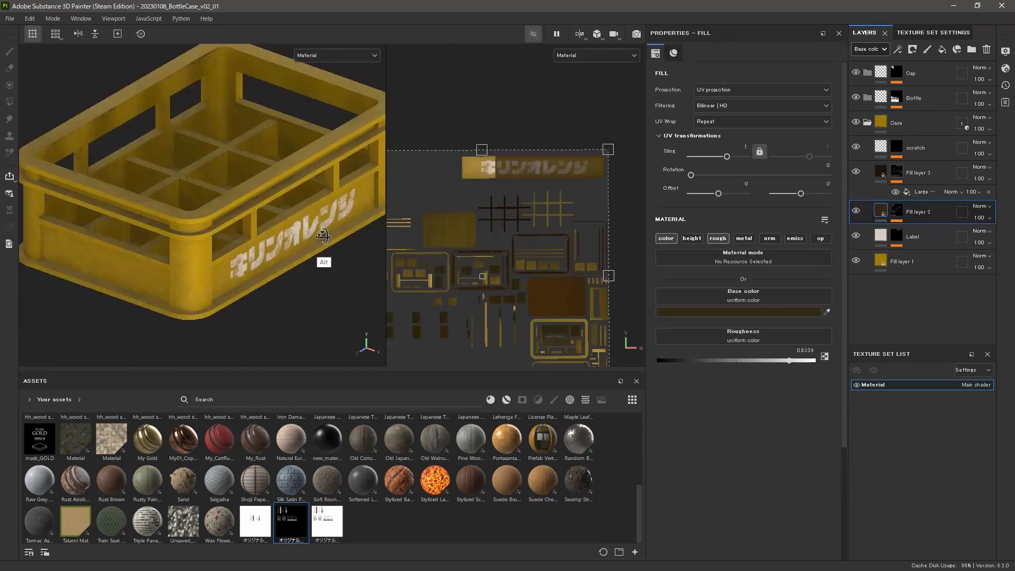
alt+drag(322, 245, 238, 236)
click(899, 214)
click(915, 245)
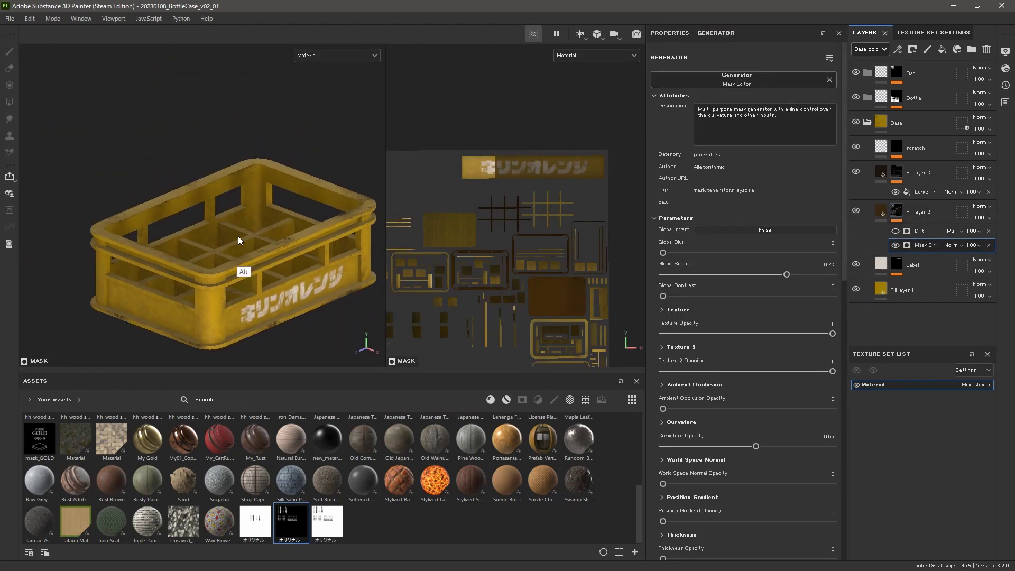
scroll(238, 236, down, 2)
Search all libraries for "glass" and add the Stylized Glass Window material to the Bottle folder
click(880, 99)
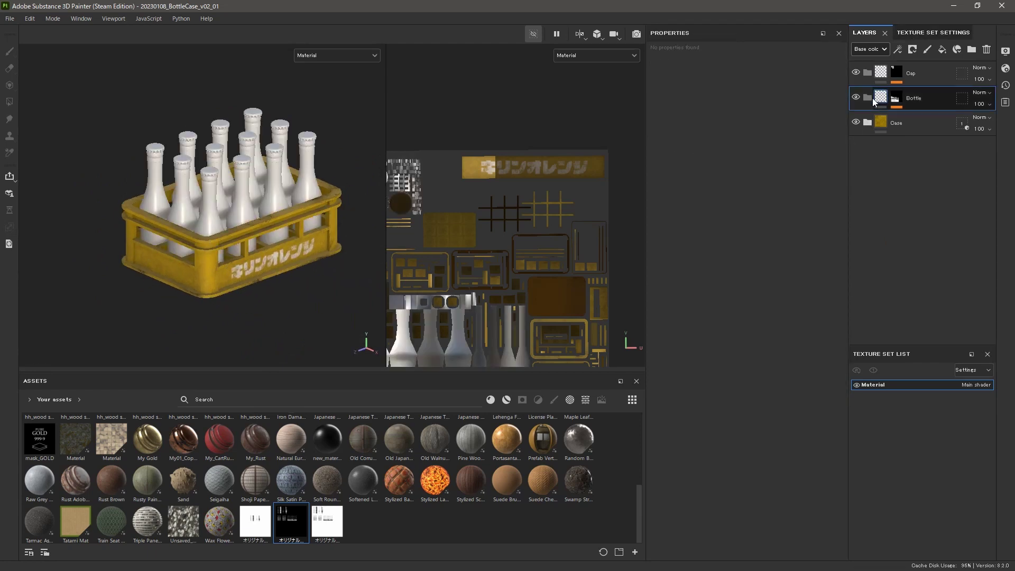
click(895, 99)
click(881, 98)
click(30, 400)
click(71, 411)
text(glass)
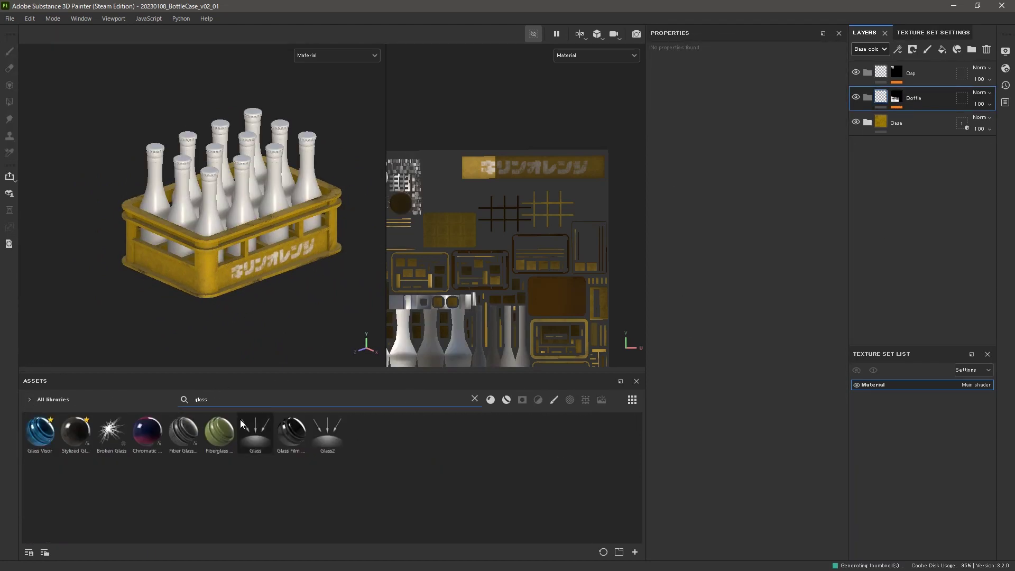
drag(865, 100, 881, 101)
alt+drag(254, 233, 279, 245)
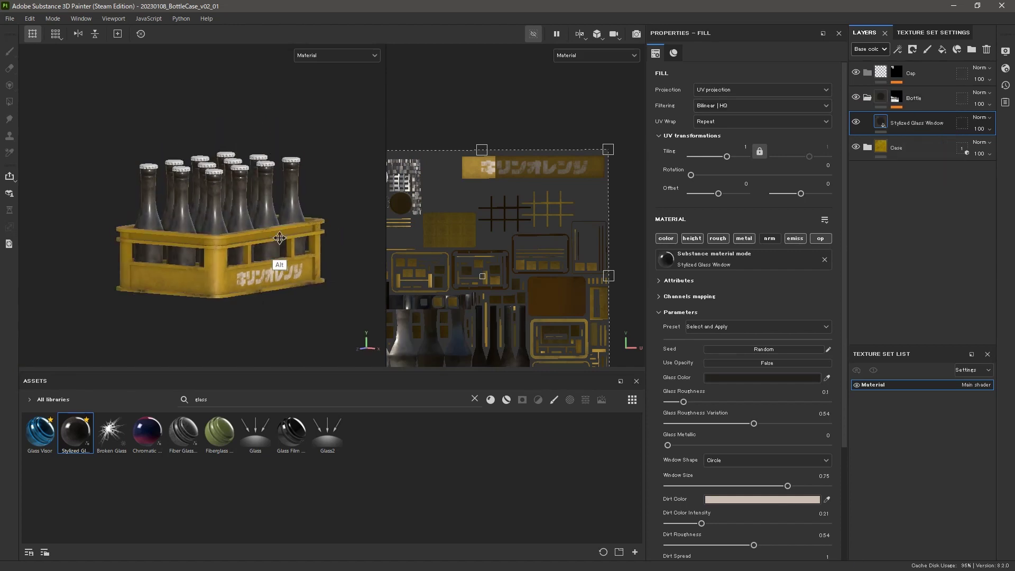
alt+right_drag(278, 245, 277, 265)
Set the Stylized Glass Window layer's projection to Tri-planar and check the bottles' surface up close
click(762, 90)
click(766, 125)
alt+drag(222, 233, 296, 190)
alt+right_drag(476, 212, 510, 197)
alt+middle_drag(510, 197, 521, 213)
alt+right_drag(479, 133, 449, 159)
alt+drag(347, 233, 290, 249)
alt+right_drag(290, 248, 299, 245)
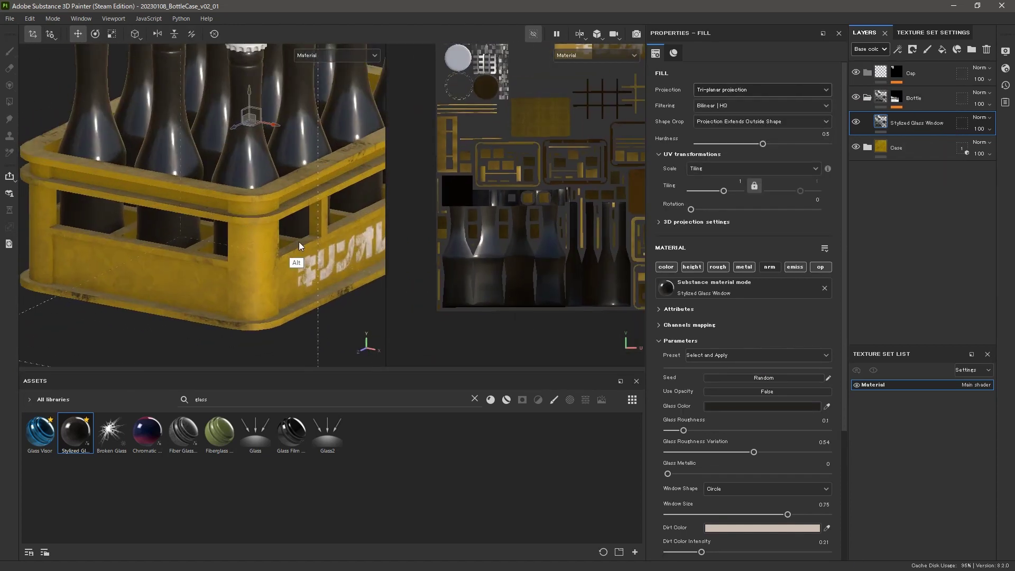
alt+drag(299, 245, 275, 184)
shift+right_drag(275, 184, 328, 185)
Add a fill layer above Stylized Glass Window with only the roughness channel enabled, set to 0.7641
click(942, 49)
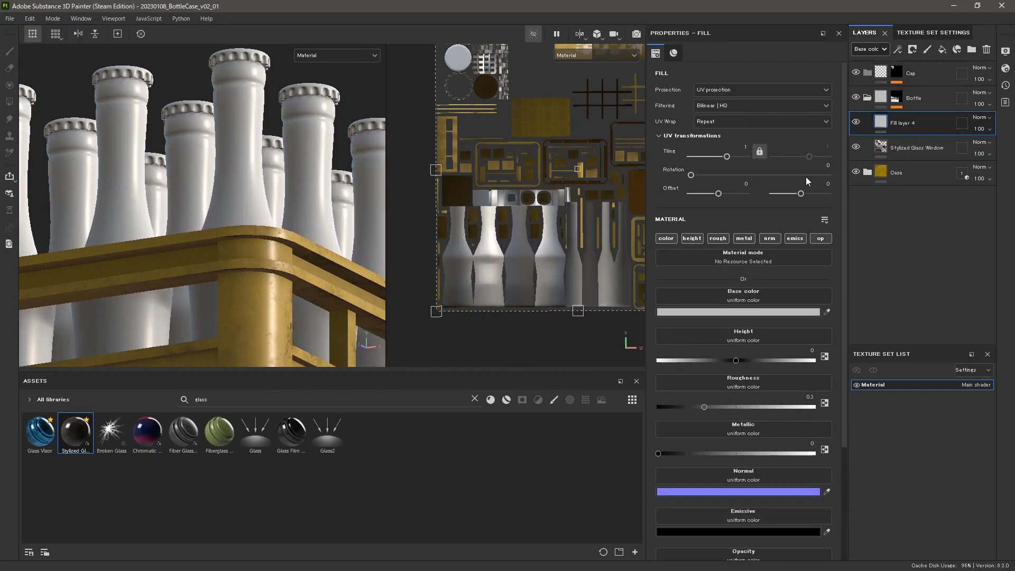
alt+click(717, 239)
drag(725, 322, 782, 320)
Add a mask to Fill layer 4 and give it a Dirt generator
click(911, 51)
click(927, 76)
click(898, 50)
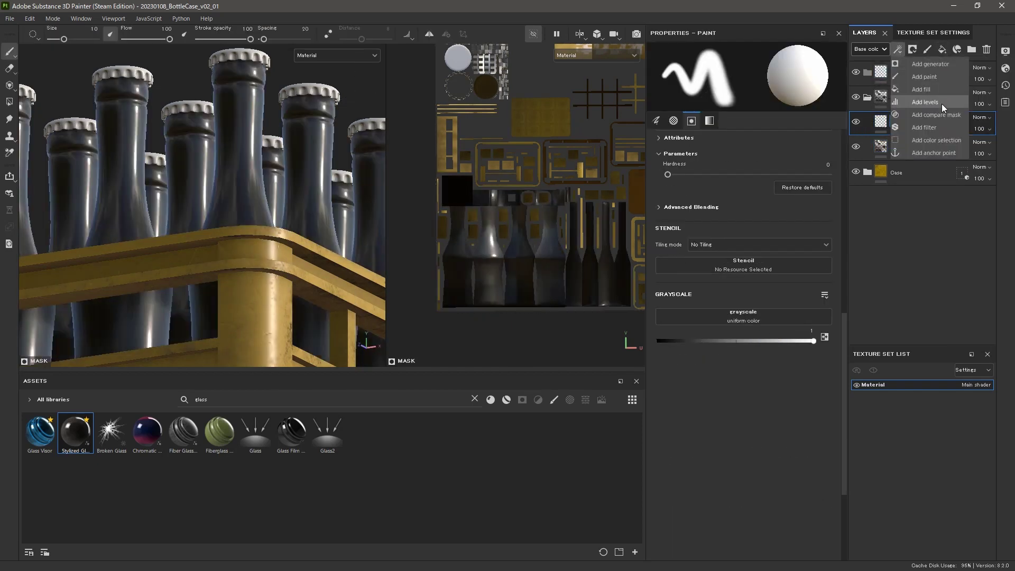
click(946, 63)
click(743, 77)
click(835, 137)
Examine Fill layer 4's mask on the bottles and set its Dirt generator's dirt level to 0.5
alt+drag(259, 180, 257, 207)
alt+click(896, 122)
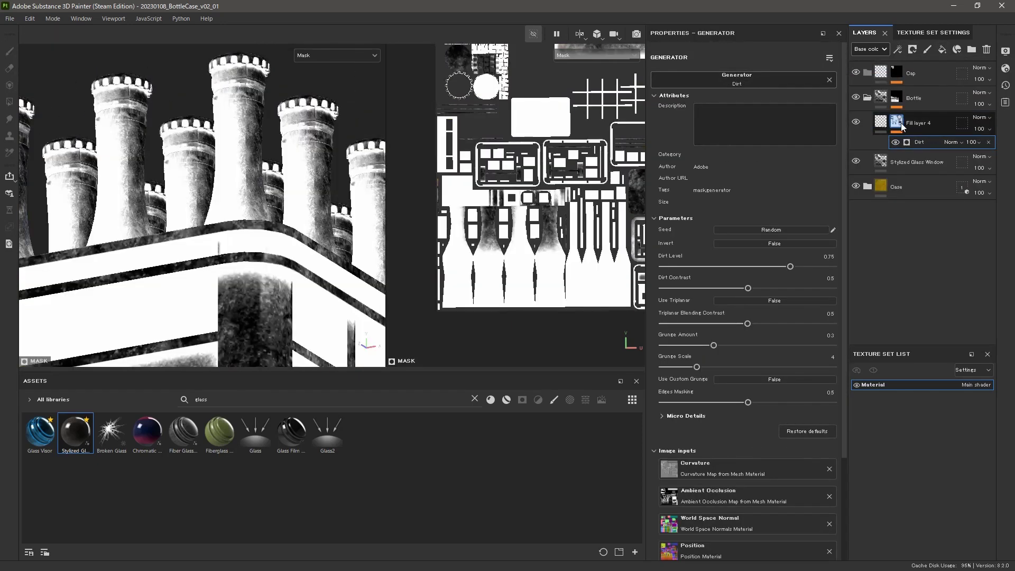
alt+drag(290, 175, 306, 250)
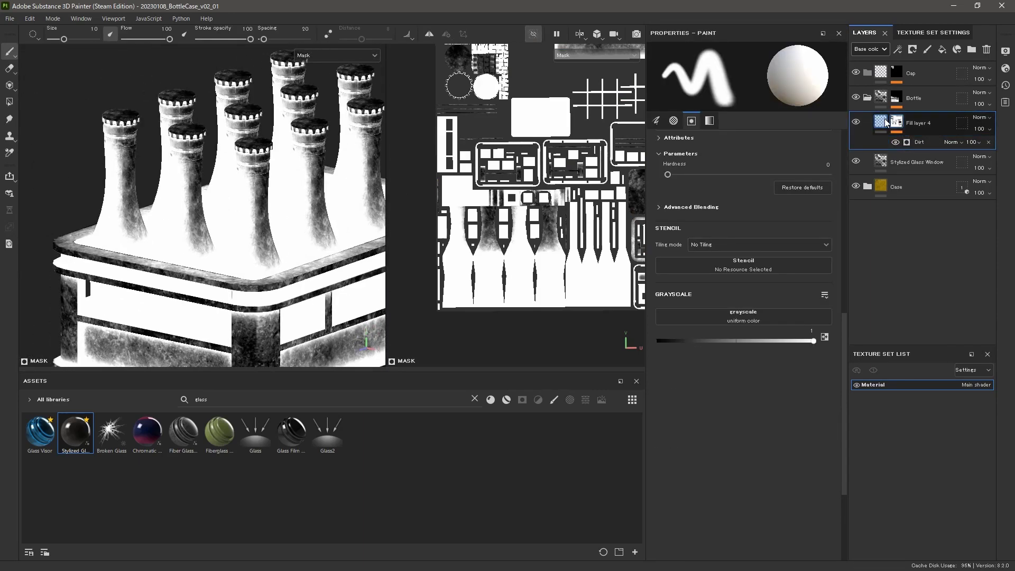
click(886, 122)
click(896, 122)
alt+drag(220, 249, 221, 181)
alt+click(897, 122)
click(916, 141)
drag(746, 265, 750, 266)
click(897, 121)
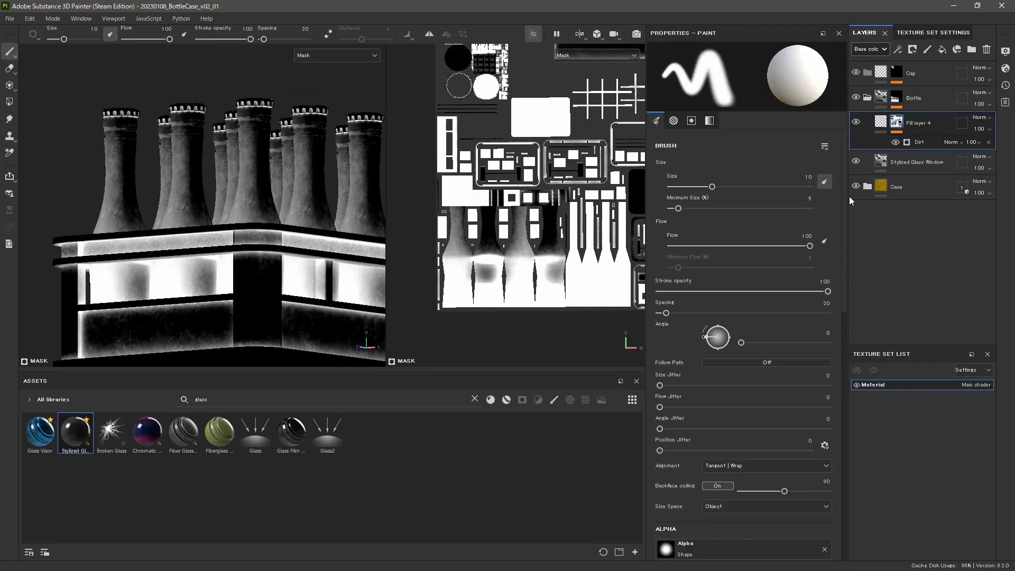
Set Fill layer 4's projection to Tri-planar and view its mask on the bottles
click(881, 121)
click(760, 88)
click(757, 122)
click(899, 123)
alt+click(898, 123)
alt+drag(283, 174, 287, 196)
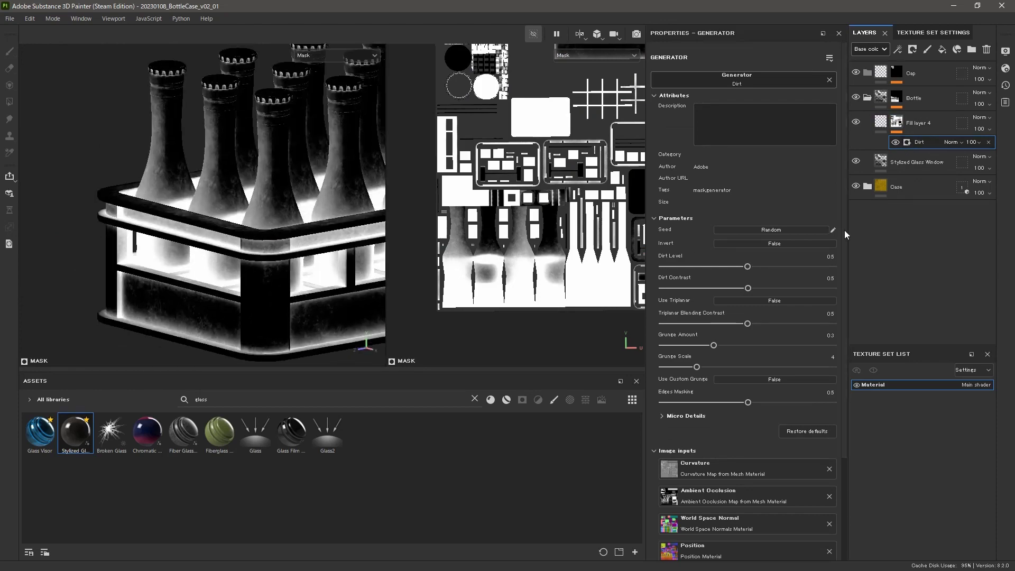
Examine the Dirt generator's coverage on the bottles in both the mask and material views
scroll(845, 230, down, 1)
drag(747, 250, 745, 248)
scroll(763, 276, up, 1)
alt+drag(317, 201, 260, 198)
click(881, 122)
alt+right_drag(261, 199, 274, 228)
alt+drag(274, 228, 266, 196)
alt+click(898, 123)
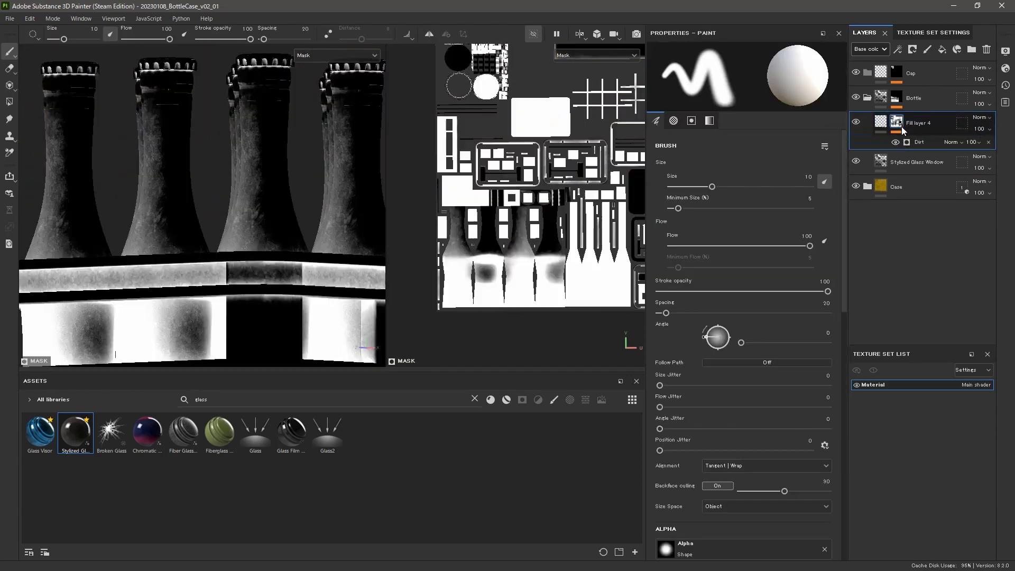
Replace the Dirt generator in Fill layer 4's mask with a fill effect that uses the Grunge Dirt Scratchy texture
click(911, 142)
key(Delete)
click(898, 50)
click(925, 89)
key(BackSpace)
key(BackSpace)
key(BackSpace)
key(BackSpace)
key(BackSpace)
text(dirt)
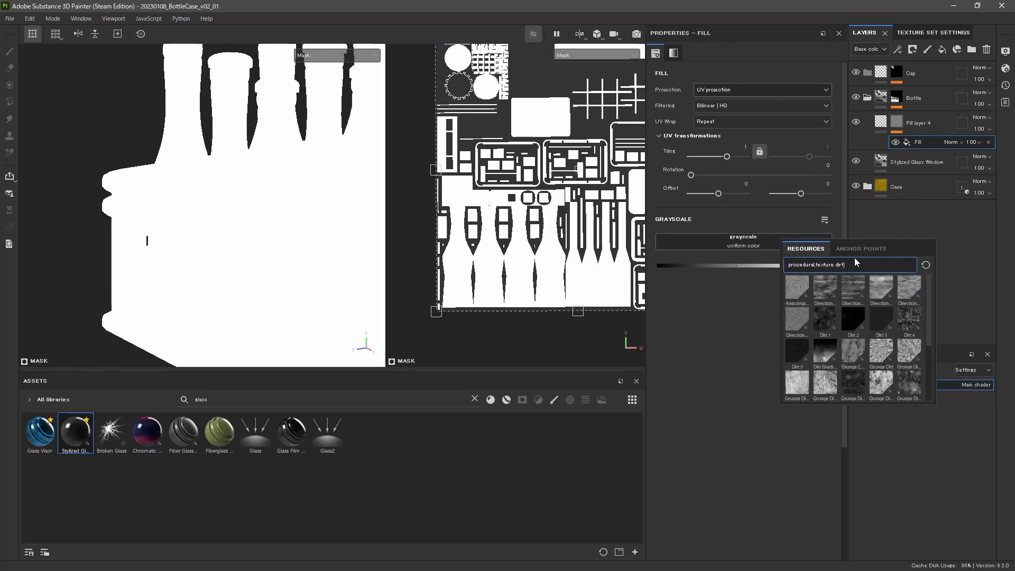
mouse_move(910, 345)
click(910, 382)
alt+right_drag(275, 211, 233, 190)
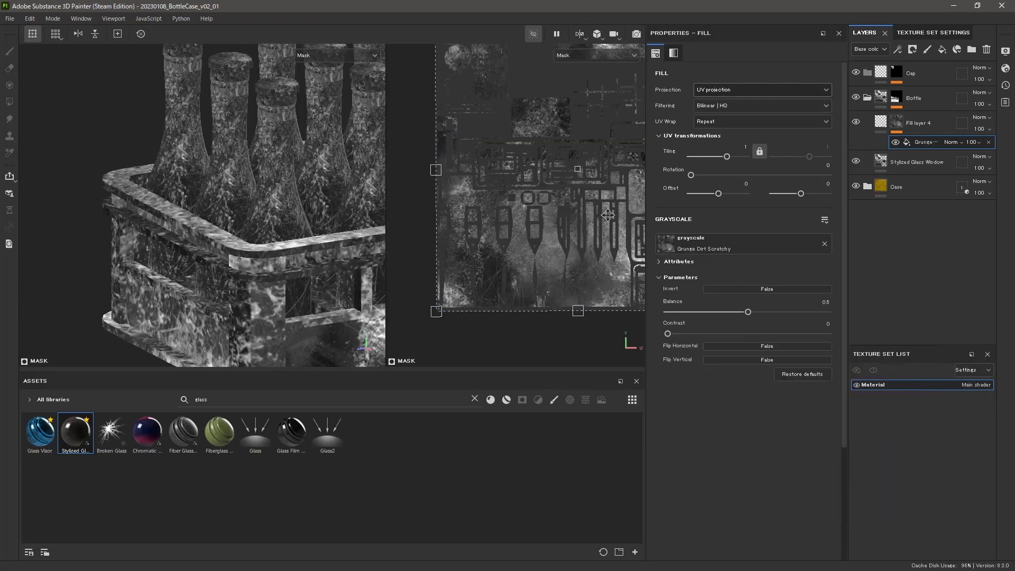
Set the Grunge Dirt Scratchy fill to Tri-planar projection, balance 0.46 and contrast 0.48, and inspect the bottles' roughness
click(762, 90)
click(725, 117)
alt+drag(233, 223, 272, 242)
alt+right_drag(272, 242, 296, 259)
alt+drag(254, 211, 227, 206)
drag(748, 341, 743, 362)
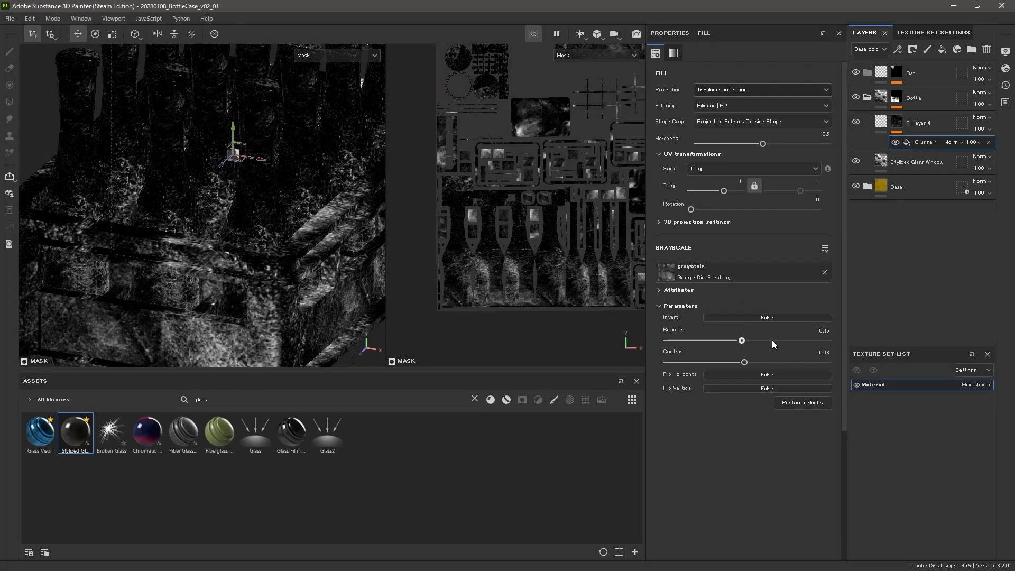
click(881, 122)
alt+drag(233, 222, 275, 180)
alt+right_drag(233, 212, 275, 212)
shift+right_drag(211, 214, 265, 215)
alt+drag(265, 215, 222, 185)
shift+right_drag(211, 191, 251, 192)
Set the Stylized Glass Window's glass color to a dark brown, inspect the bottles and collapse the Bottle folder
click(916, 147)
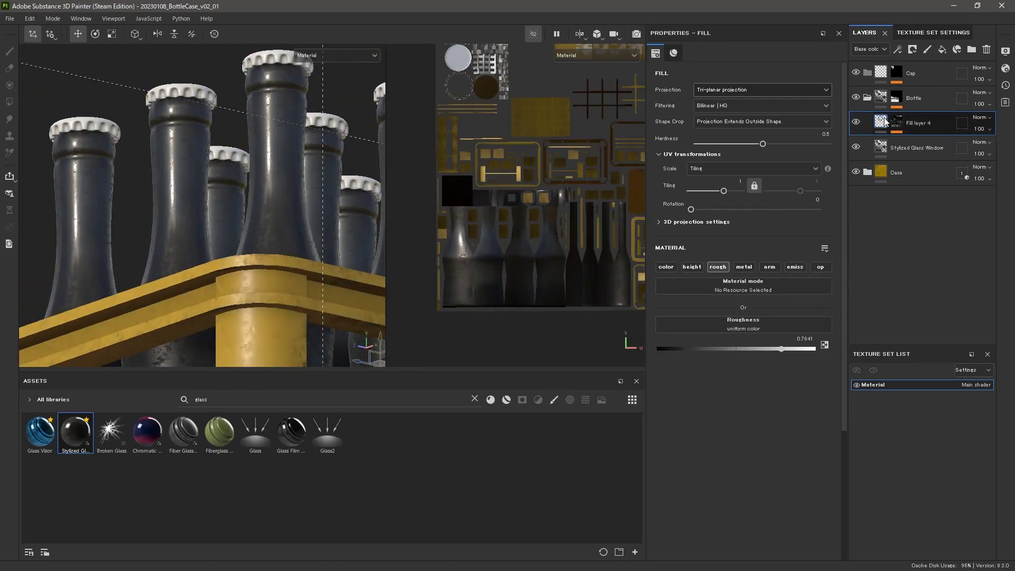
scroll(769, 233, down, 5)
click(761, 232)
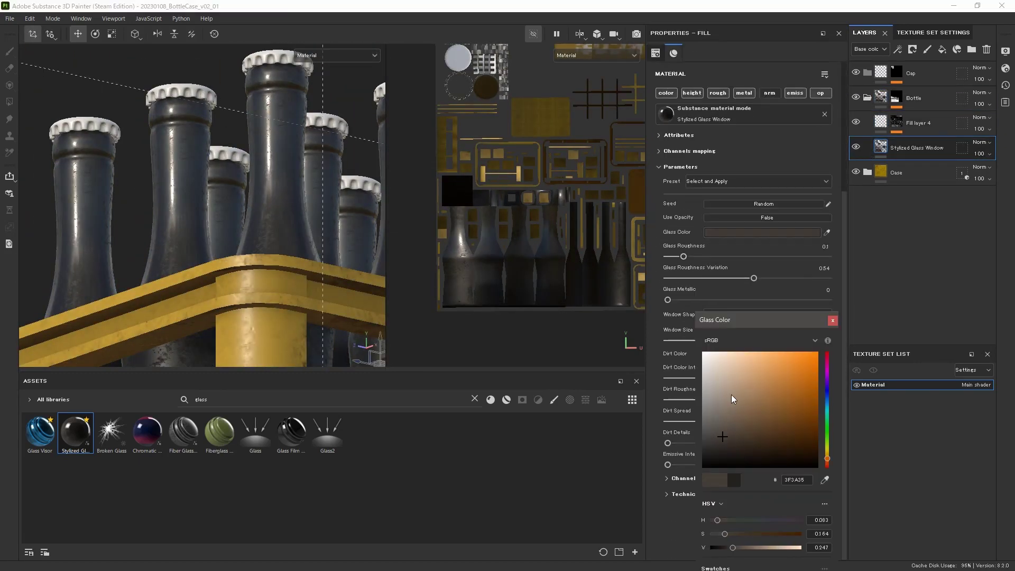
alt+drag(327, 296, 258, 167)
alt+right_drag(258, 167, 228, 170)
click(868, 98)
Search the assets for "metal", add the Iron Galvanized material to the Cap folder and inspect the bottle caps
click(881, 73)
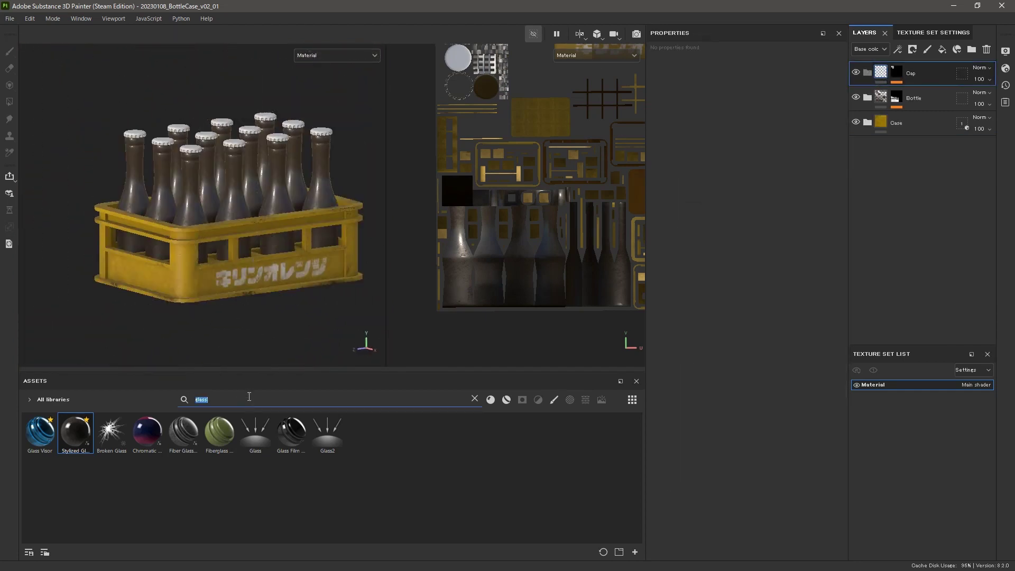
text(metal)
drag(76, 431, 923, 86)
alt+drag(296, 254, 320, 228)
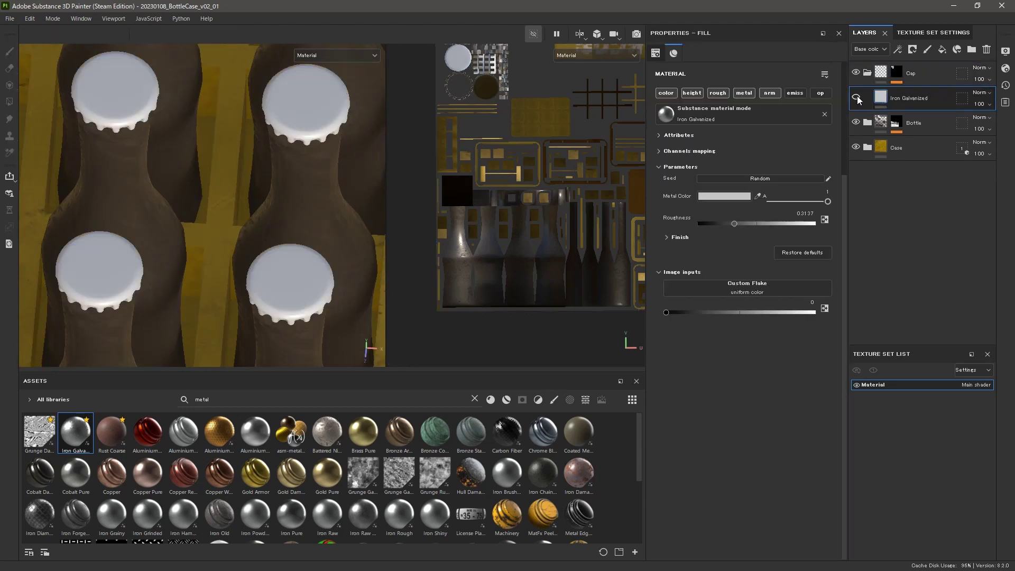
alt+drag(299, 333, 291, 249)
scroll(291, 249, down, 5)
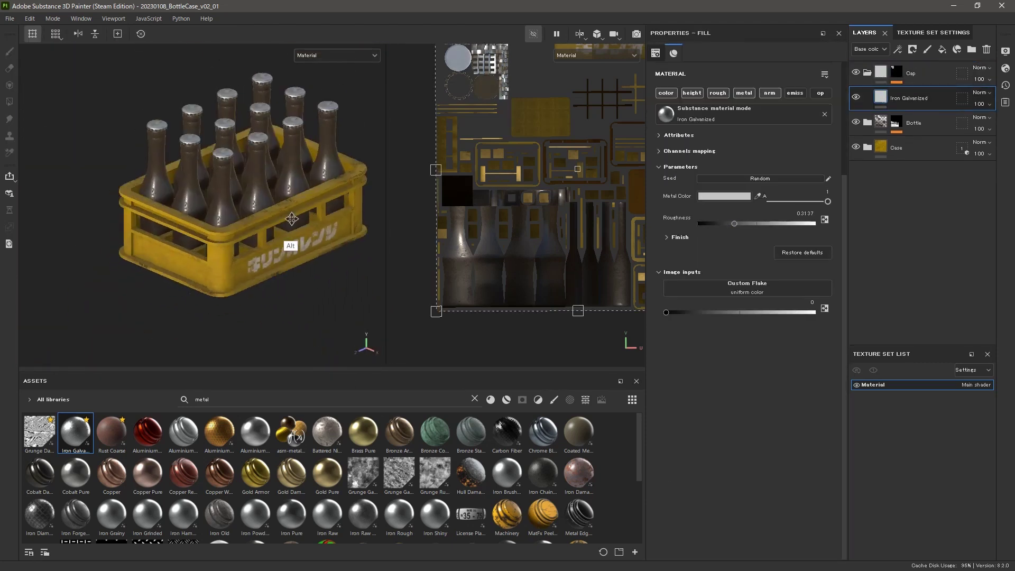
Export the painted textures for use in Blender
click(10, 18)
click(109, 161)
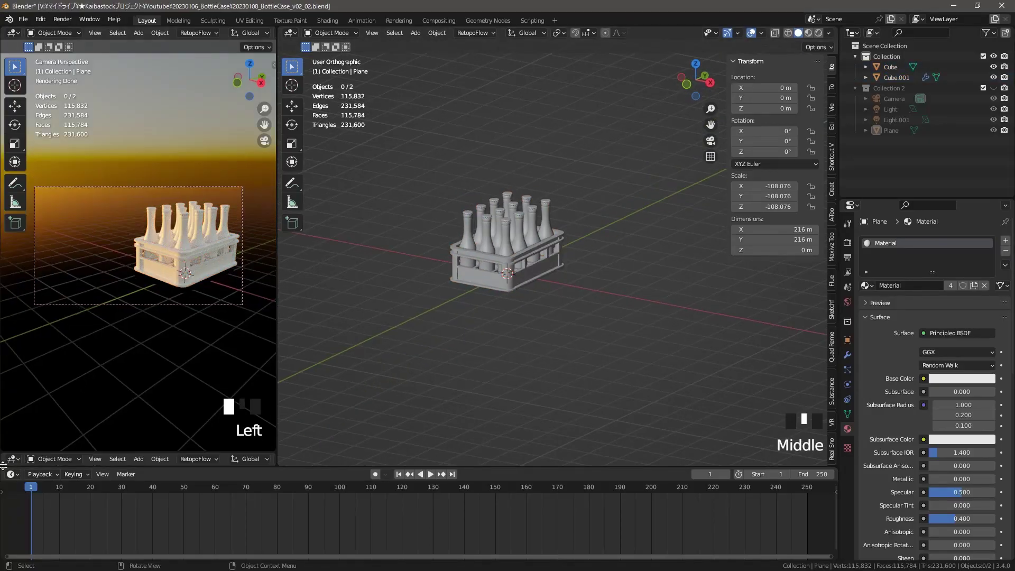
In Blender, turn the timeline area into an enlarged Shader Editor showing the material's nodes
click(327, 461)
drag(327, 466, 326, 383)
ctrl+middle_drag(364, 497, 370, 429)
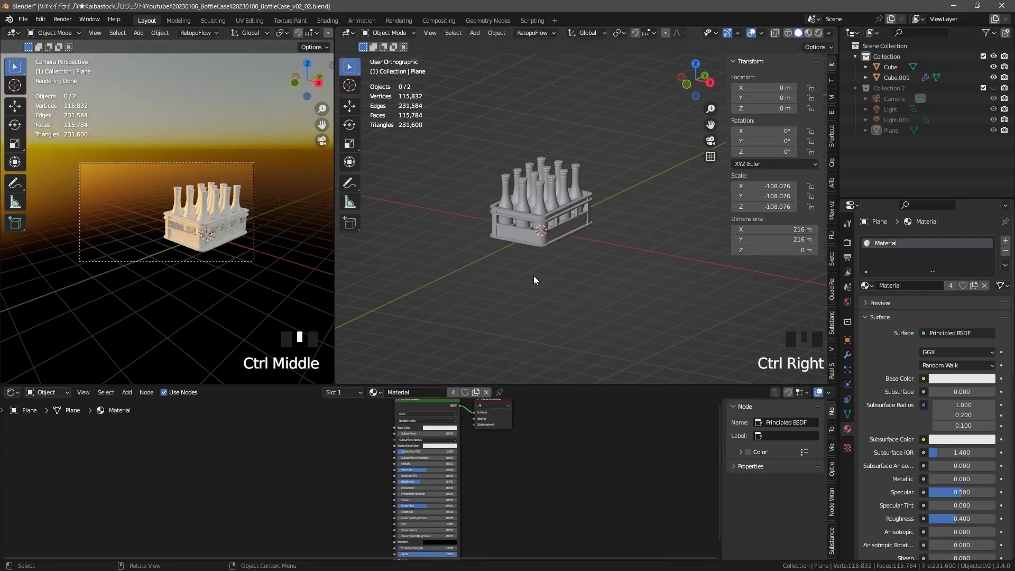
Load the exported texture maps onto the crate material's Principled BSDF with Node Wrangler's Principled Texture Setup
click(529, 236)
middle_drag(508, 450, 538, 492)
key(ctrl+shift+t)
click(400, 182)
shift+click(401, 245)
click(675, 429)
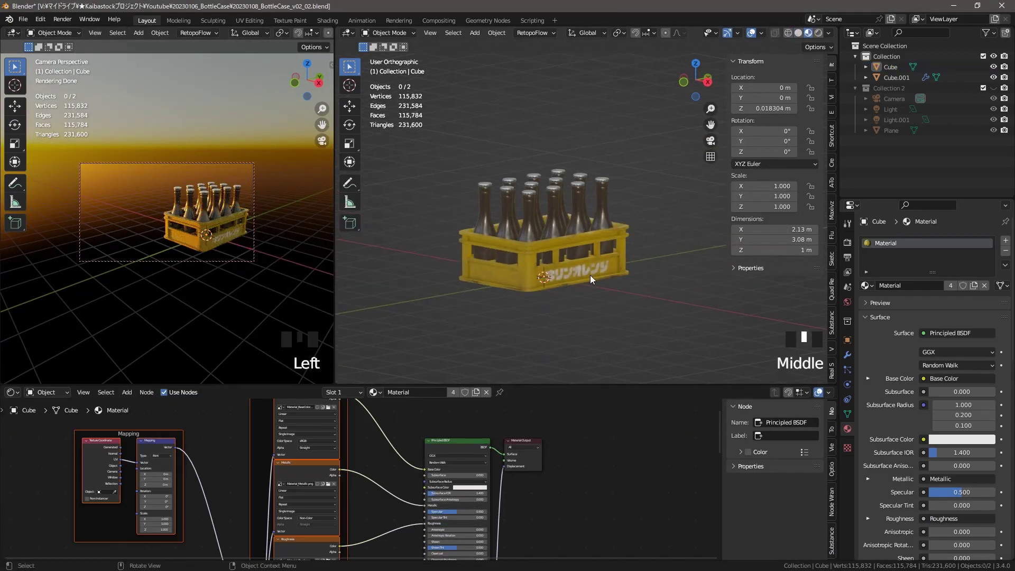
Inspect the textured crate and bottles, undo the camera view's shift and toggle the camera-to-view lock
middle_drag(590, 279, 593, 306)
click(555, 233)
shift+middle_drag(222, 249, 245, 250)
key(ctrl+z)
key(ctrl+z)
key(n)
click(295, 196)
key(n)
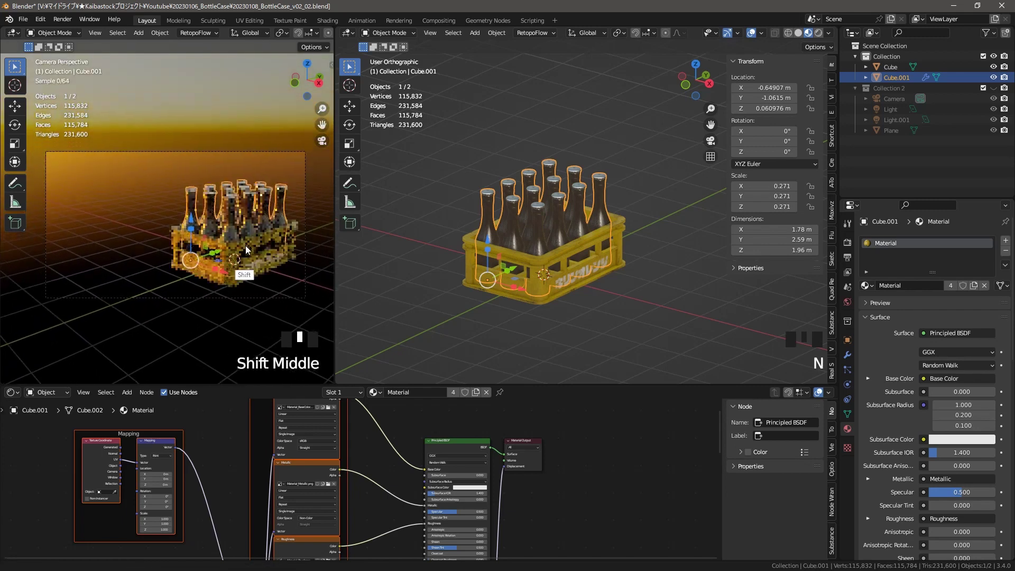
Duplicate the bottles object, hide the original as a backup, and apply both Array modifiers on the copy
click(625, 297)
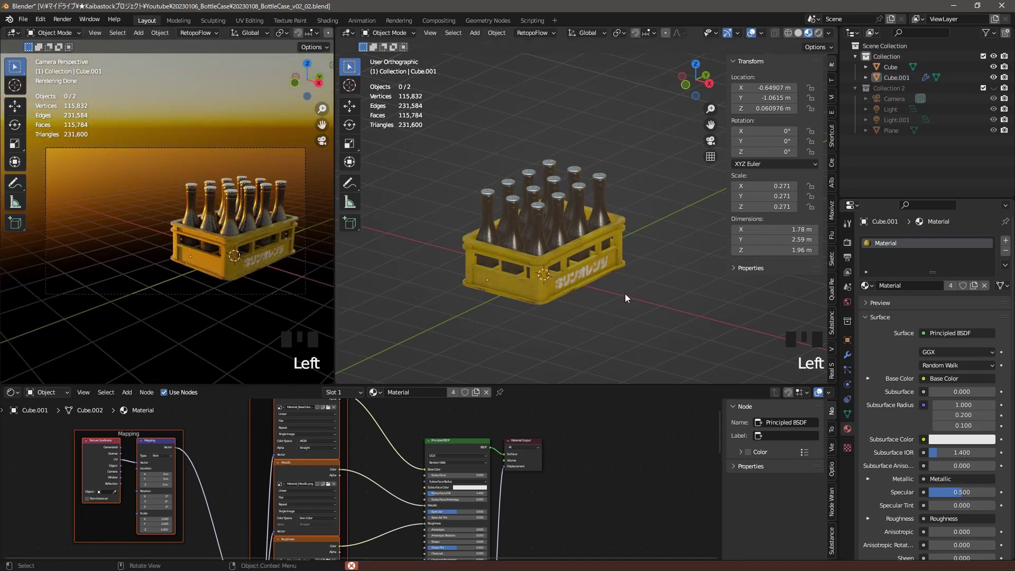
key(shift+d)
click(599, 198)
click(847, 354)
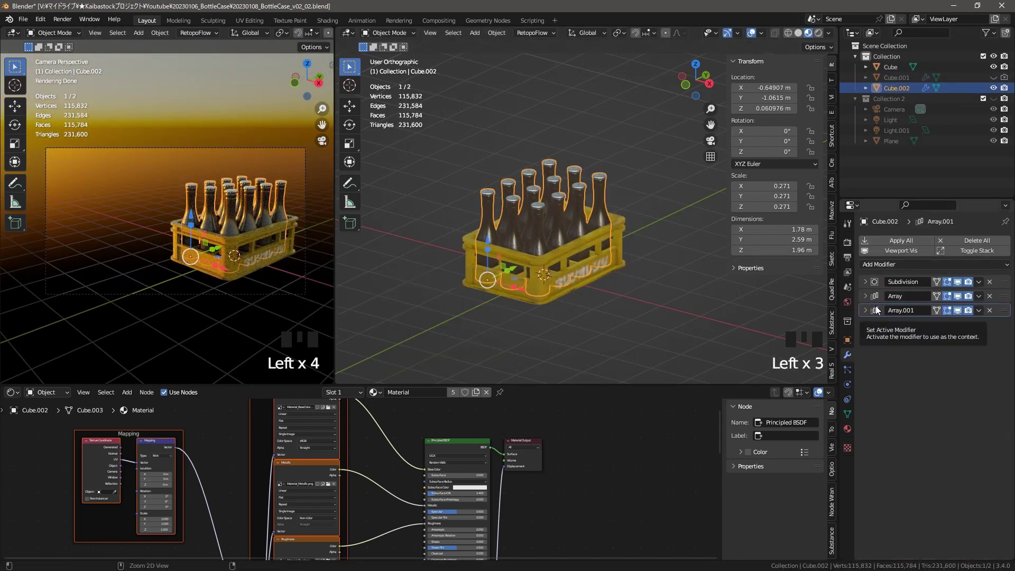
key(ctrl+a)
key(ctrl+a)
Put the copied bottles in Edit Mode from a top view with solid shading
click(667, 225)
middle_drag(662, 219, 566, 288)
click(496, 235)
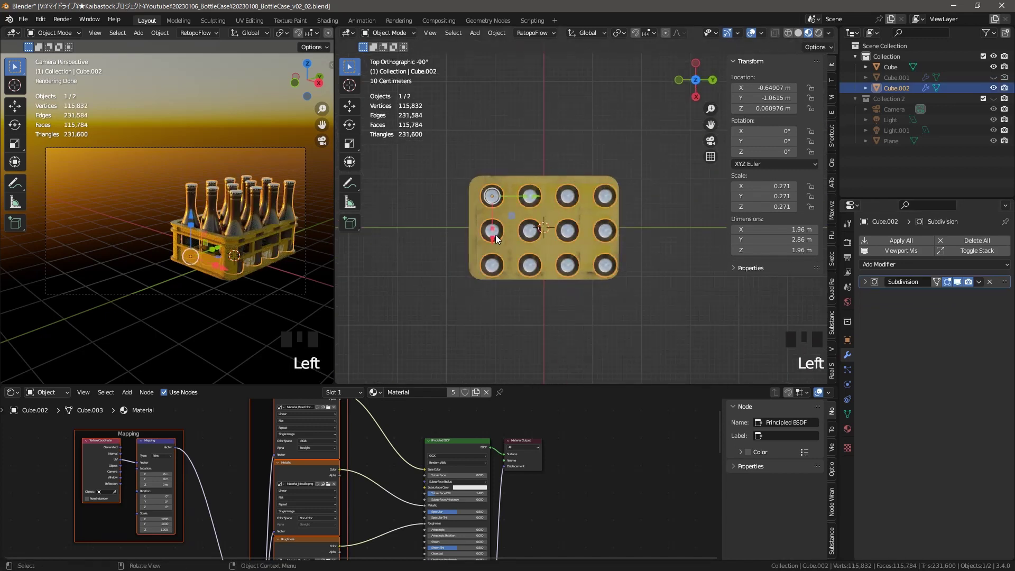
key(Tab)
key(z)
key(z)
mouse_move(423, 296)
middle_down()
mouse_move(404, 309)
mouse_move(423, 296)
middle_up()
ctrl+middle_drag(682, 264, 684, 236)
drag(440, 246, 729, 306)
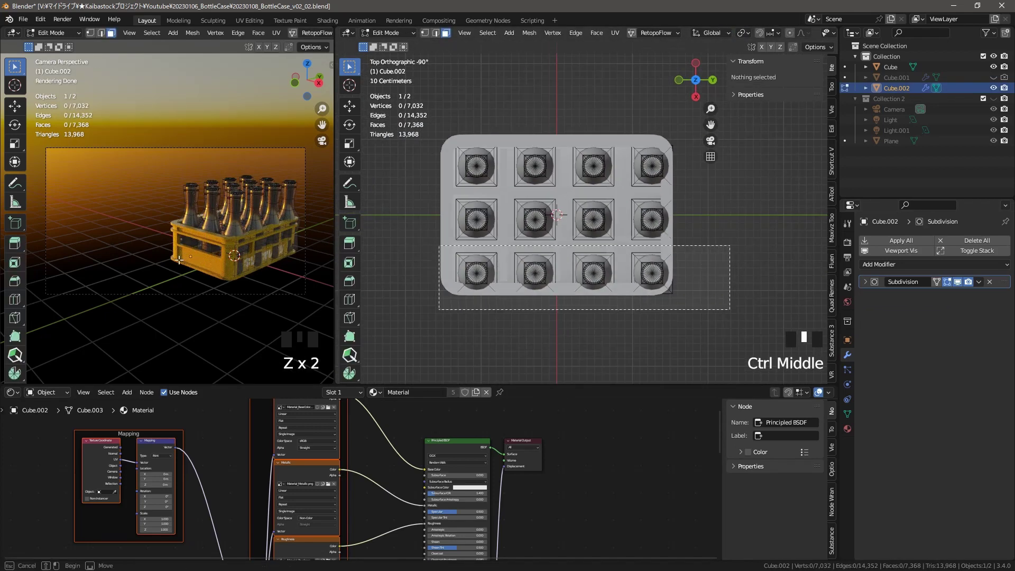
drag(729, 308, 730, 309)
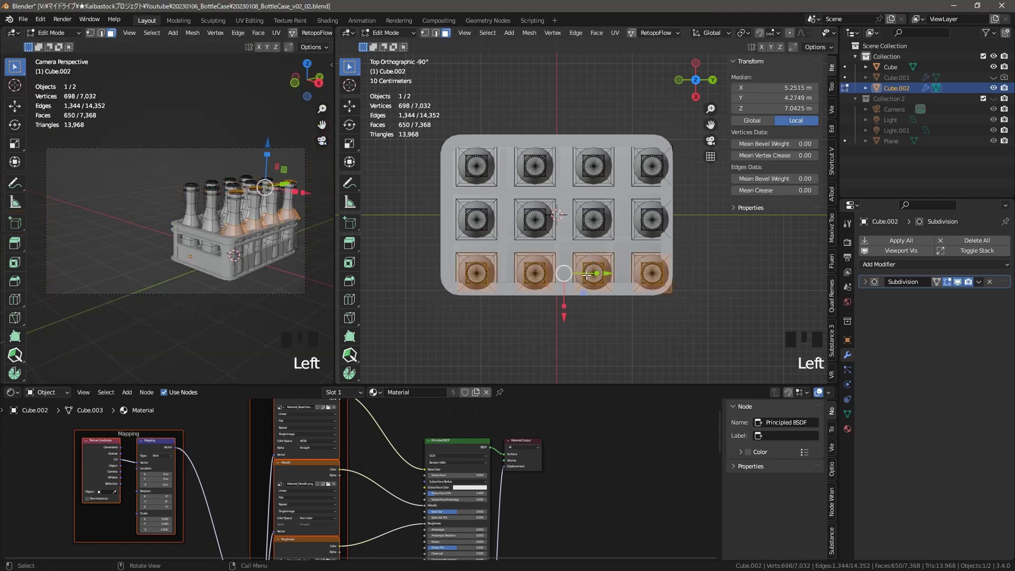
key(s)
click(660, 253)
key(Tab)
click(608, 302)
click(482, 283)
middle_drag(487, 296, 545, 304)
key(Tab)
drag(451, 158, 709, 245)
drag(579, 235, 578, 229)
key(ctrl+z)
Turn on X-ray, select the outer row of four bottles along the crate's long side, and nudge it inward along X
key(alt+z)
drag(442, 157, 709, 245)
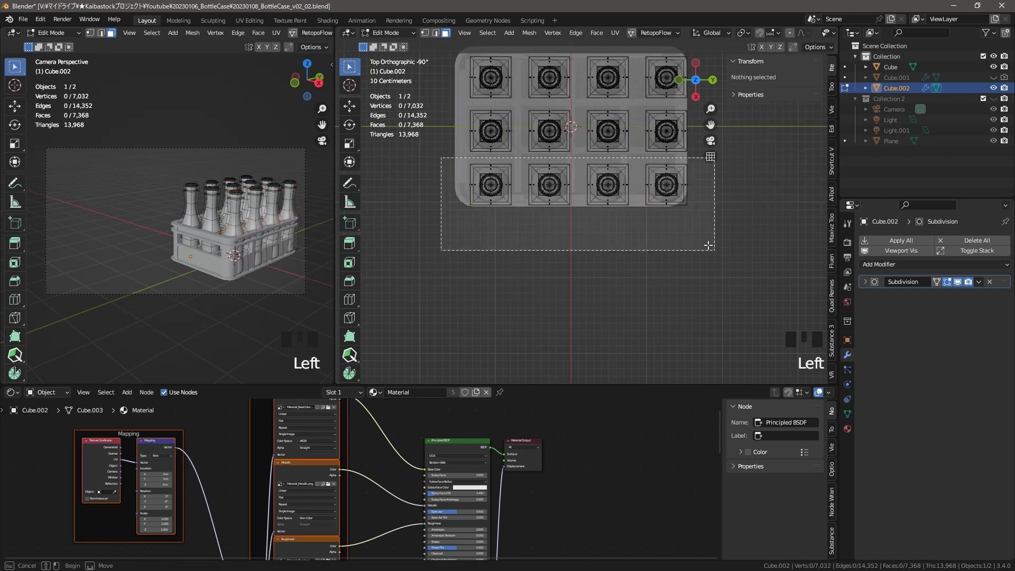
drag(579, 238, 578, 233)
shift+middle_drag(579, 232, 575, 305)
click(516, 97)
Shift three bottle columns along Y into their compartments, the outermost by about -0.16 m and the second by about -0.07 m
drag(631, 103, 715, 296)
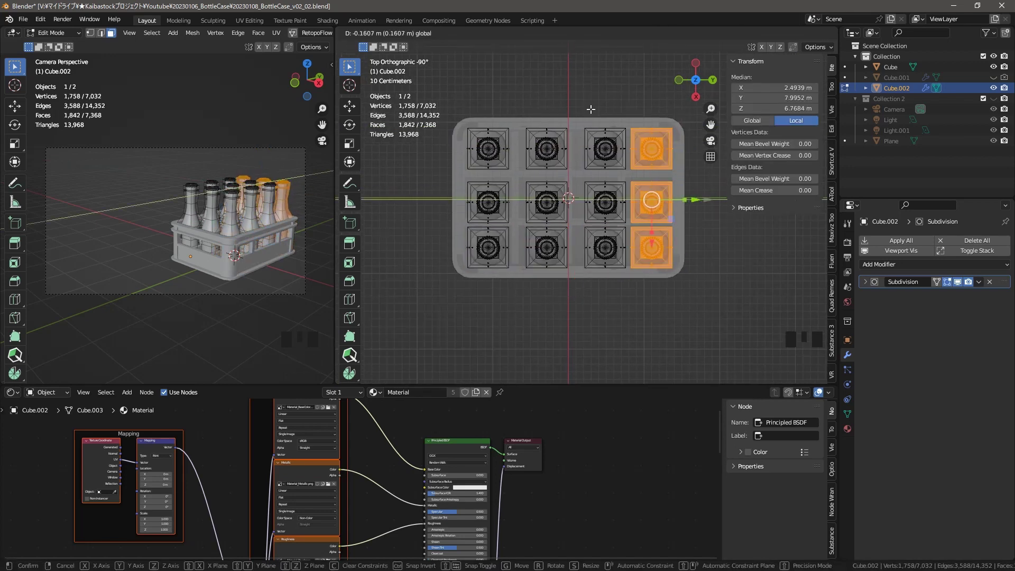
drag(581, 103, 628, 307)
drag(651, 199, 643, 200)
drag(518, 92, 574, 292)
drag(595, 200, 592, 199)
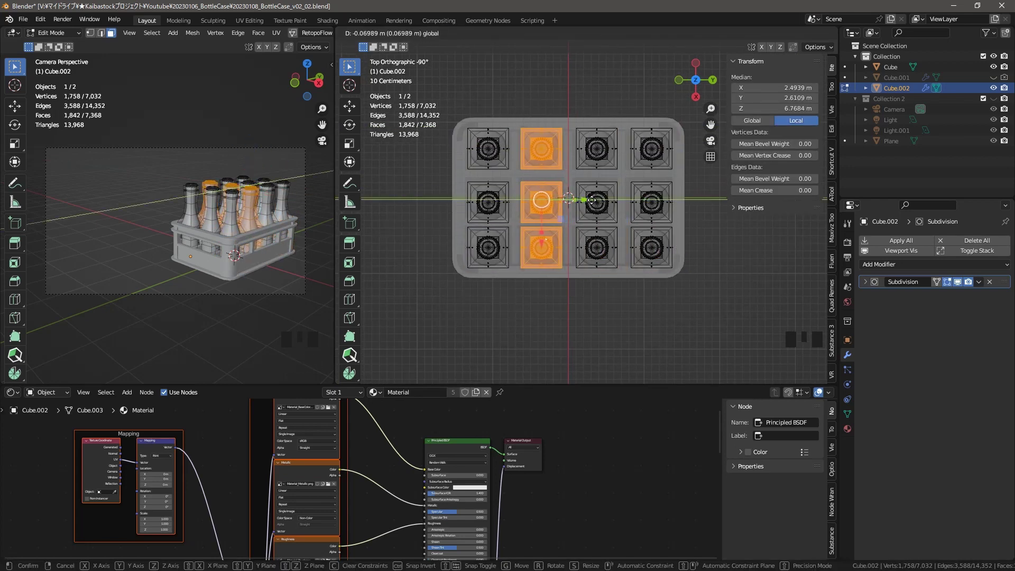
Nudge the middle row of four bottles slightly along X to even the spacing, and save the file
drag(689, 223, 421, 176)
drag(569, 251, 570, 248)
click(551, 328)
middle_drag(551, 328, 588, 260)
key(ctrl+s)
scroll(566, 297, down, 3)
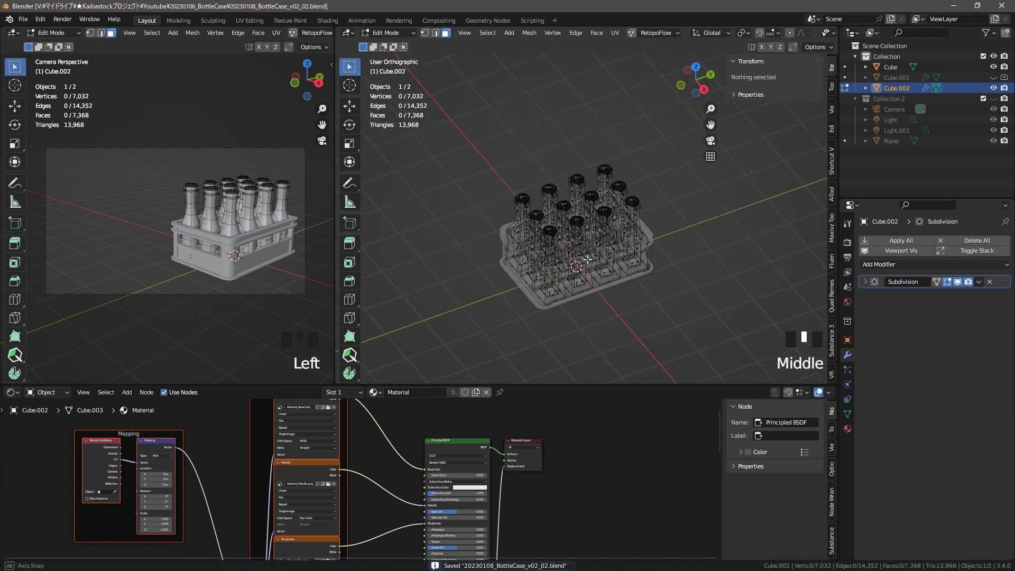
Turn off X-ray, separate one corner bottle with its cap into its own object, and set its origin to geometry
key(Tab)
key(alt+z)
key(Tab)
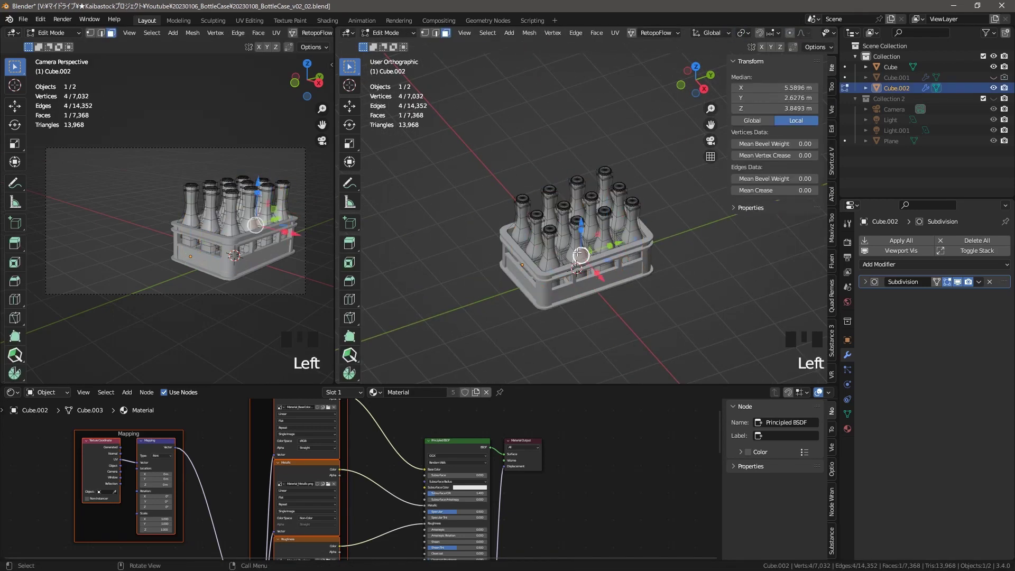
key(l)
key(l)
key(p)
click(550, 236)
key(Tab)
click(559, 261)
right_click(559, 262)
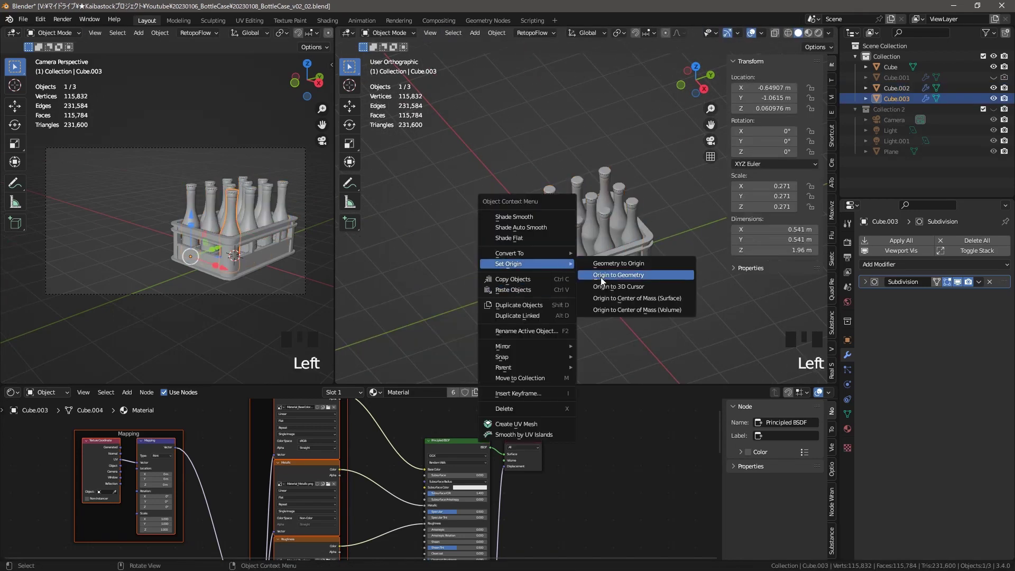
click(601, 277)
Move the separated bottle out of the crate so that it stands alone beside it
alt+middle_drag(584, 261, 553, 284)
key(g)
click(513, 210)
middle_drag(509, 229, 539, 150)
shift+middle_drag(540, 150, 623, 213)
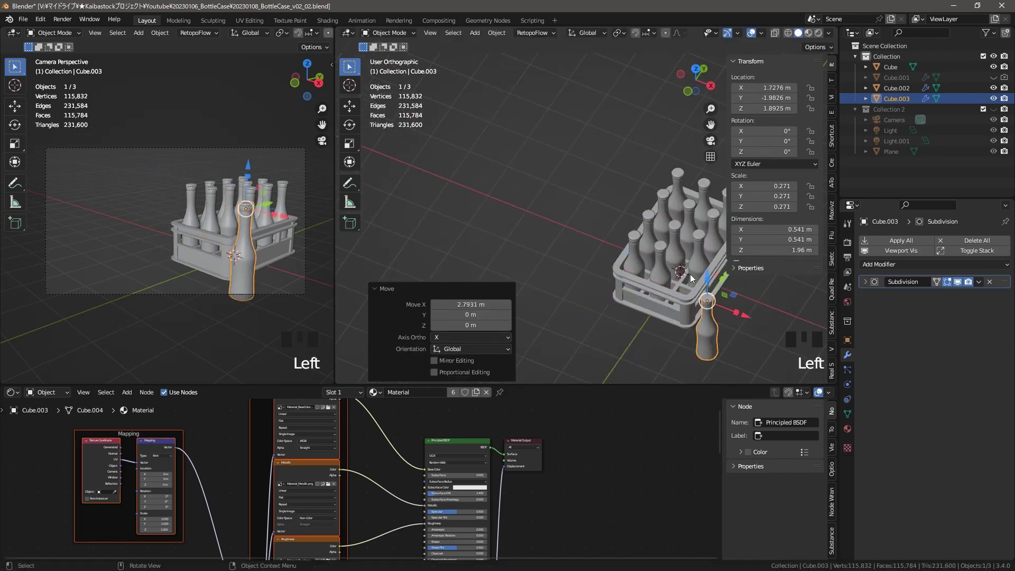
shift+middle_drag(690, 274, 604, 230)
drag(638, 232, 667, 189)
click(704, 270)
Switch the camera view to Rendered shading and reposition the loose bottle near the crate's short end
key(z)
drag(688, 228, 559, 177)
click(237, 258)
drag(544, 139, 505, 196)
drag(520, 234, 550, 246)
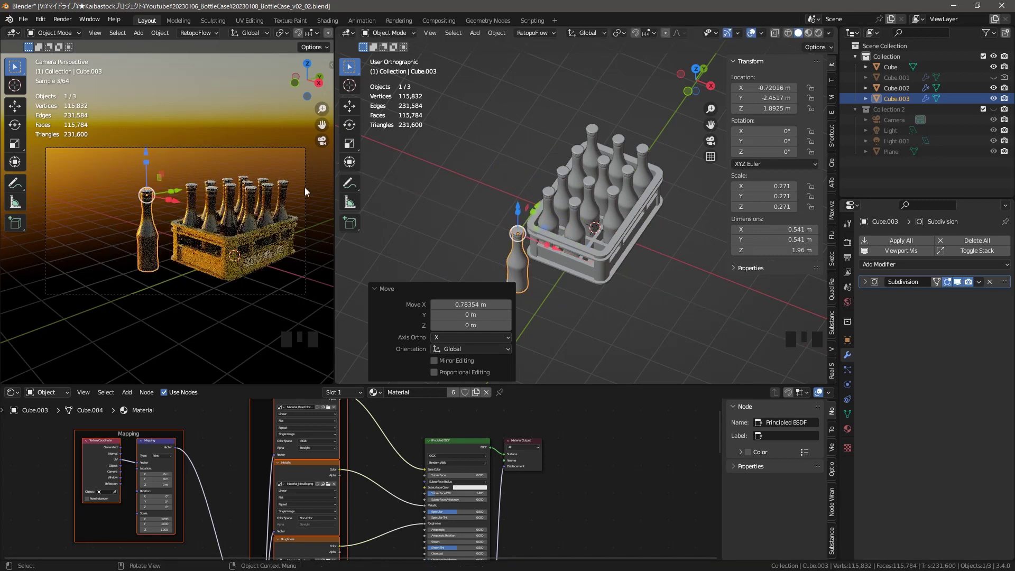
Adjust the camera framing and move the loose bottle in top view to about X 2.34 m, Y -1.39 m
click(305, 192)
key(n)
scroll(238, 232, down, 1)
shift+middle_drag(235, 232, 258, 239)
click(520, 263)
key(KP_7)
key(g)
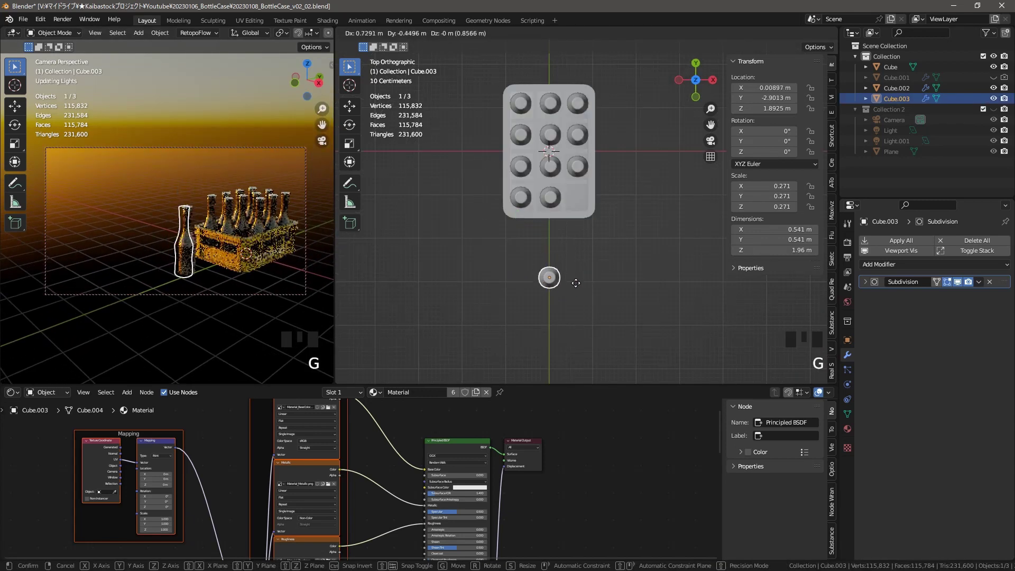
click(763, 212)
Select the crate together with its remaining bottles and shift them slightly along negative Y
drag(486, 71, 576, 169)
key(g)
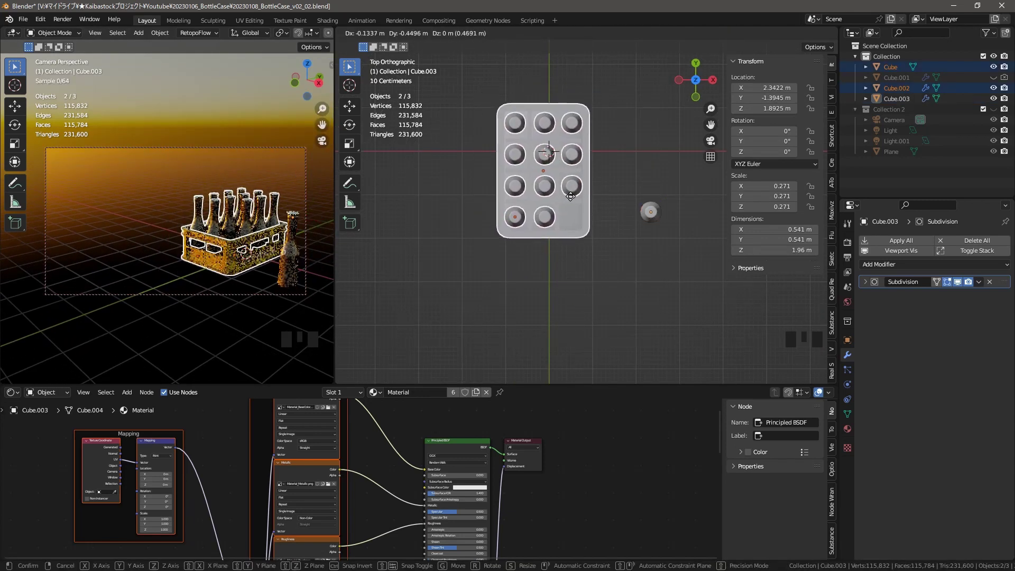
click(575, 183)
Separate the cap from the standalone bottle into its own object and move it about 1.1 m along negative Y
drag(679, 242, 652, 215)
key(Tab)
key(l)
key(p)
click(650, 215)
key(Tab)
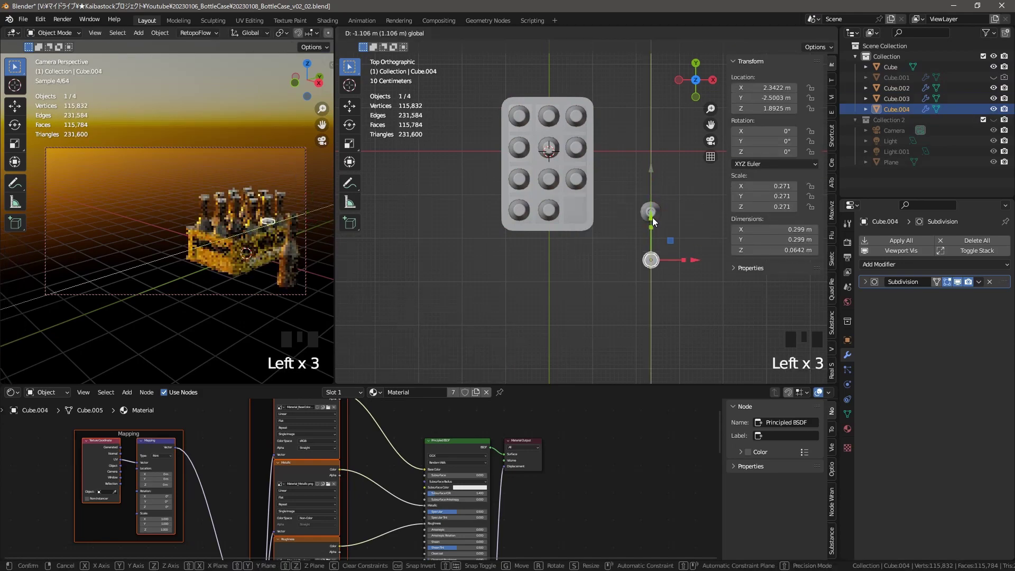
Lower the detached cap to near ground level and set its origin to its geometry
middle_drag(687, 330, 595, 228)
drag(541, 91, 541, 270)
right_click(508, 302)
click(608, 312)
Rotate the detached cap by 180° in the side view so that it lies upside down
key(r)
key(1)
key(8)
key(0)
key(Return)
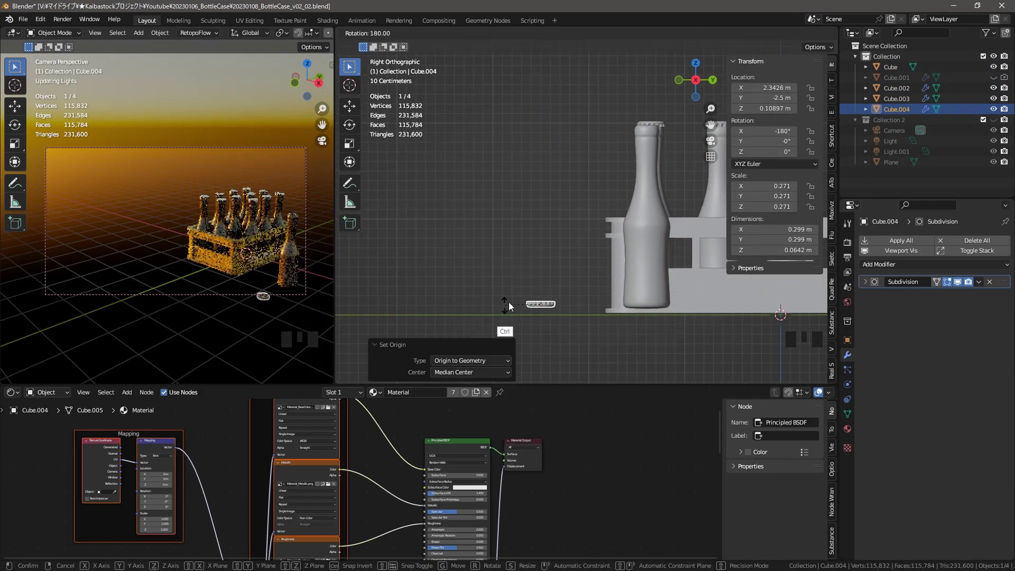
Lower the standalone bottle and the flipped cap so that both rest on the ground
click(645, 248)
drag(649, 84, 648, 88)
click(541, 303)
key(g)
alt+middle_drag(592, 296, 640, 338)
Place the cap beside the standalone bottle in top view, shift the bottle about -0.12 m in X and 0.18 m in Y, and save
drag(629, 310, 586, 311)
drag(578, 222, 578, 198)
key(g)
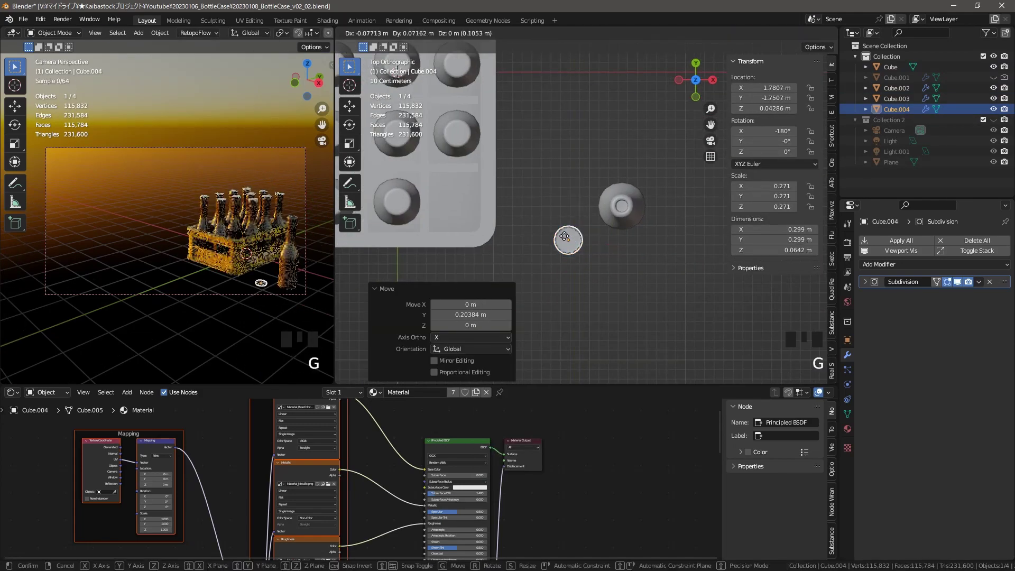
click(621, 205)
key(g)
click(610, 189)
ctrl+middle_drag(590, 174, 587, 222)
key(ctrl+s)
Shift the camera framing, reposition the standalone bottle and the cap for the composition, and save the file
shift+middle_drag(203, 262, 218, 246)
shift+middle_drag(220, 243, 222, 250)
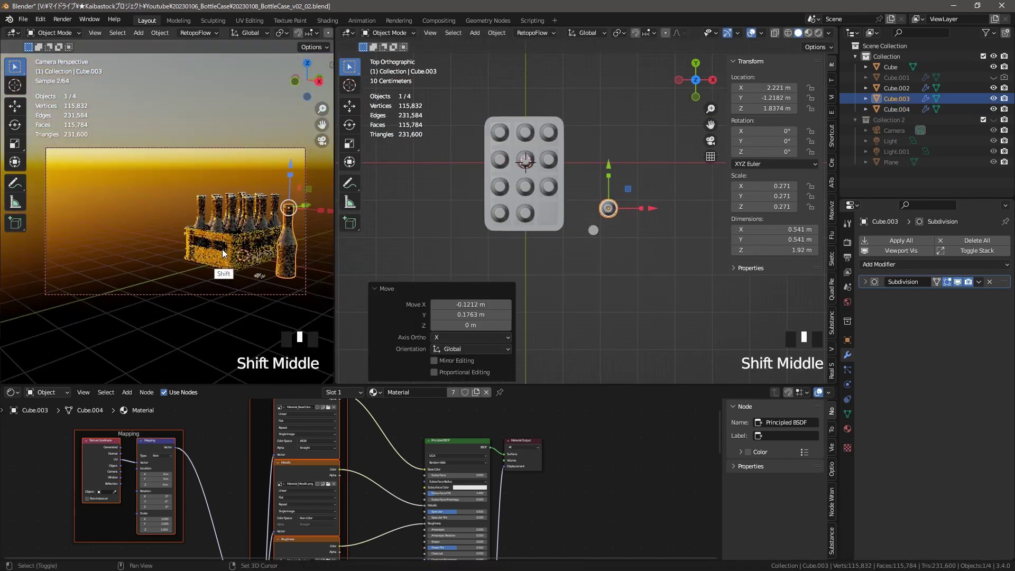
click(608, 208)
key(g)
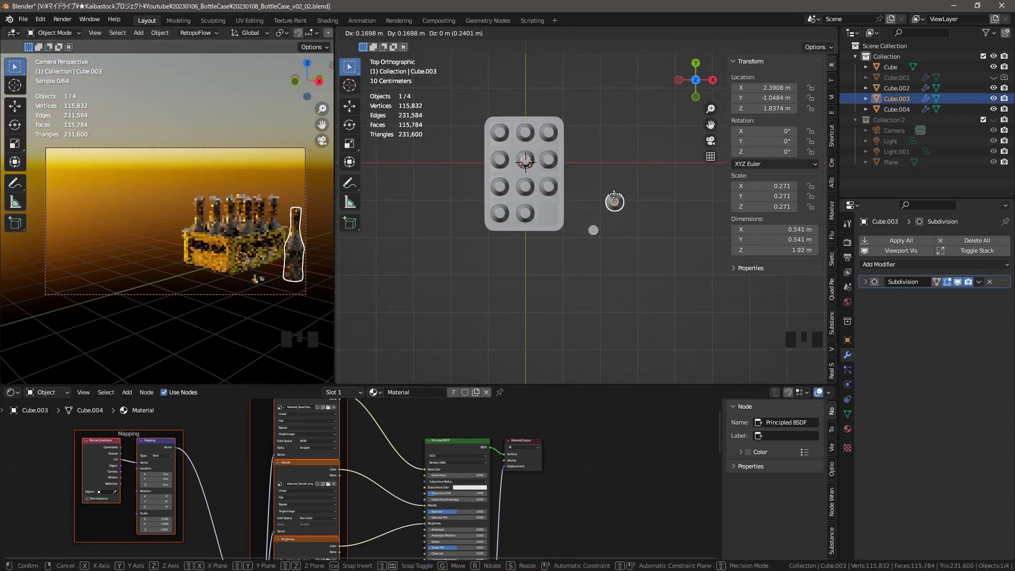
click(611, 199)
click(593, 230)
key(g)
key(ctrl+s)
Orbit and shift the camera to frame the crate, bottle and cap on the ground plane from slightly higher
middle_drag(243, 254, 266, 229)
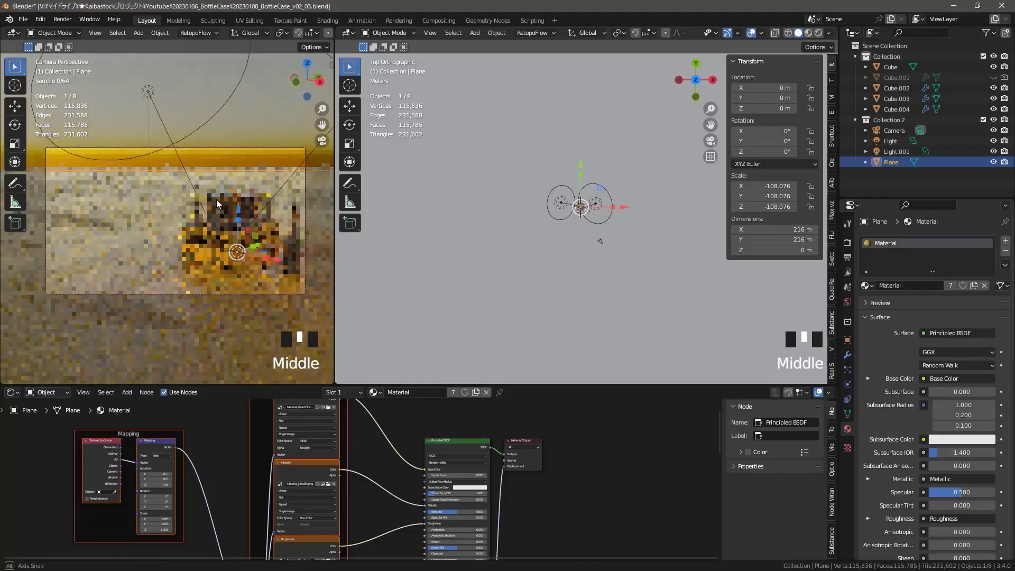
middle_drag(217, 199, 301, 217)
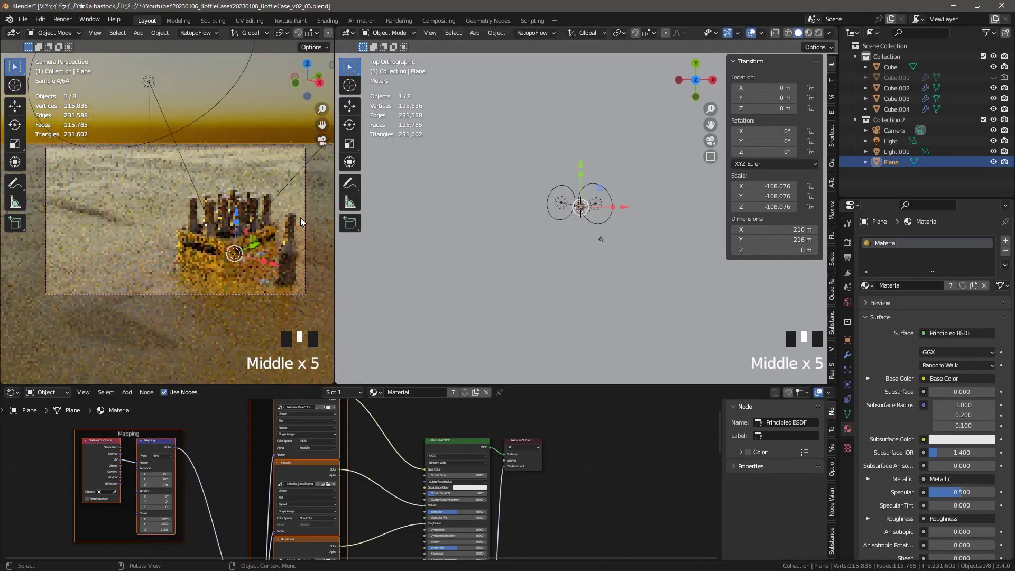
shift+middle_drag(242, 269, 240, 258)
Give the ground plane its own copy of the material and name it Ground
click(950, 287)
double_click(931, 284)
text(Ground)
key(Return)
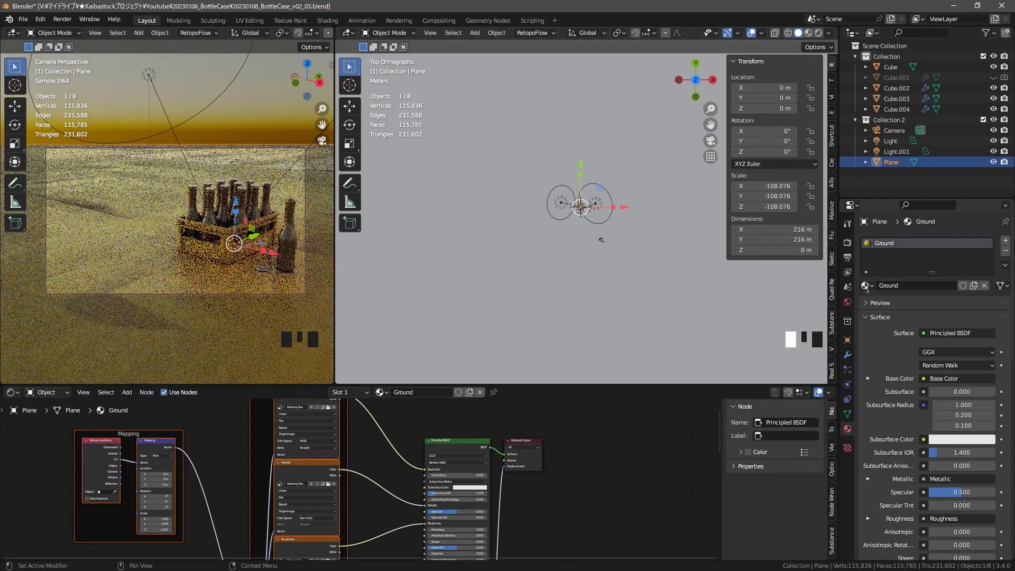
Replace the Ground material's textured surface with a fresh Principled BSDF
click(867, 285)
click(957, 334)
click(867, 77)
click(957, 333)
click(871, 194)
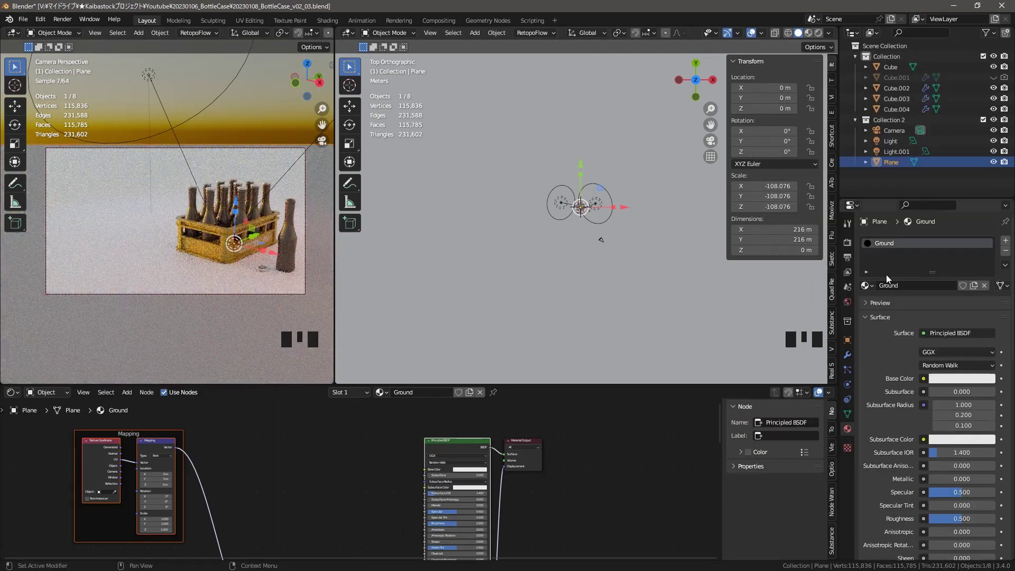
Set the Ground material's base colour to a light muted beige
middle_drag(915, 369, 916, 312)
click(941, 322)
drag(931, 233, 926, 238)
drag(986, 220, 987, 224)
drag(926, 238, 926, 233)
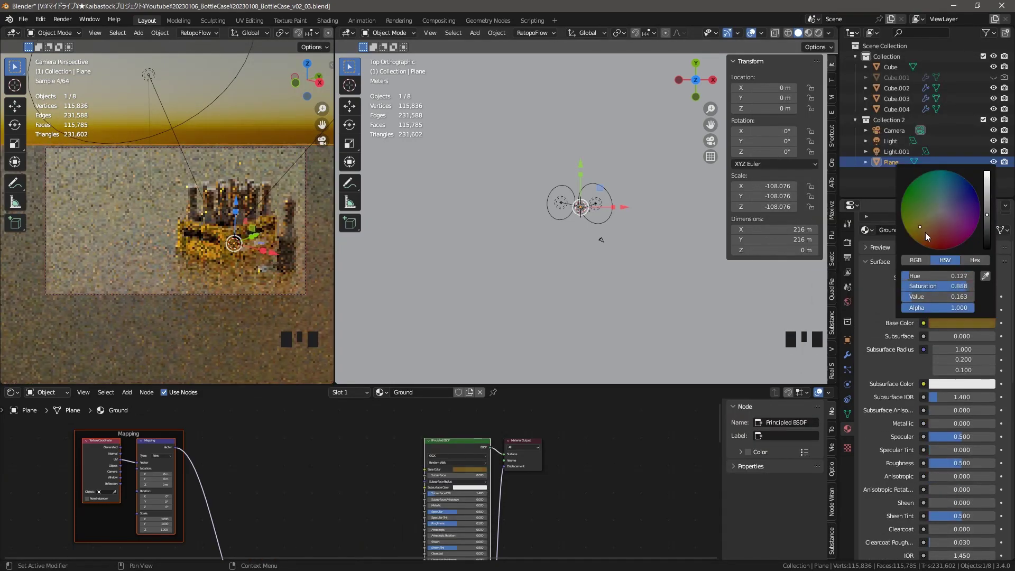
drag(986, 224, 987, 196)
drag(925, 233, 922, 222)
Delete the leftover texture nodes and load the TexturesCom_Wood_PlanksTemple1_3x3_1K maps onto the Ground shader with Principled Texture Setup
key(Delete)
click(474, 426)
key(ctrl+shift+t)
click(583, 153)
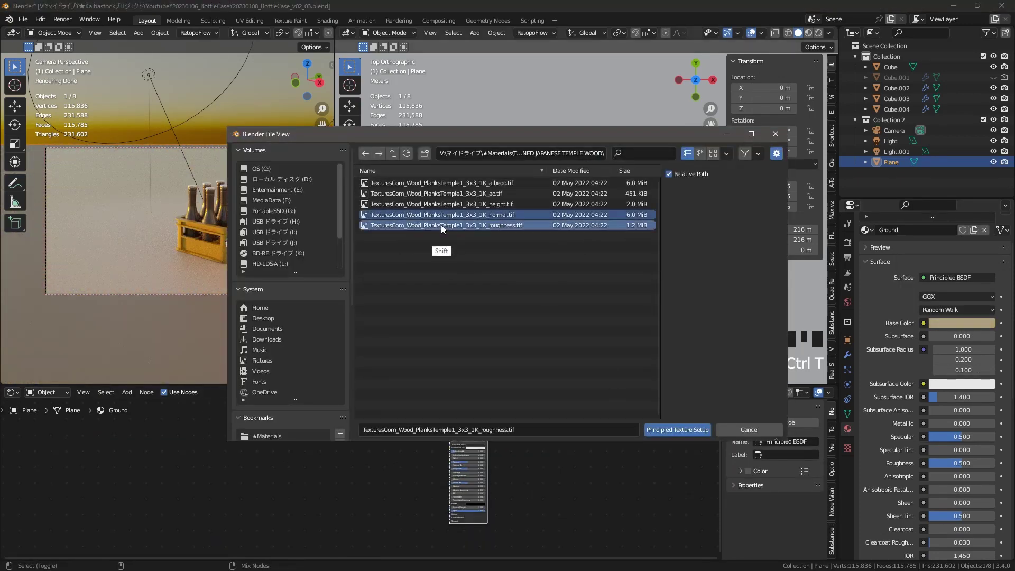
shift+click(442, 184)
click(678, 430)
Show the ground in Material Preview and adjust the plank texture's mapping, entering 0.1
middle_drag(567, 208, 572, 175)
mouse_move(560, 274)
ctrl+middle_down()
mouse_move(560, 242)
mouse_move(561, 285)
ctrl+middle_up()
key(z)
key(z)
ctrl+middle_drag(277, 467, 362, 430)
text(0.1)
key(Return)
drag(303, 494, 374, 500)
shift+middle_drag(372, 476, 319, 544)
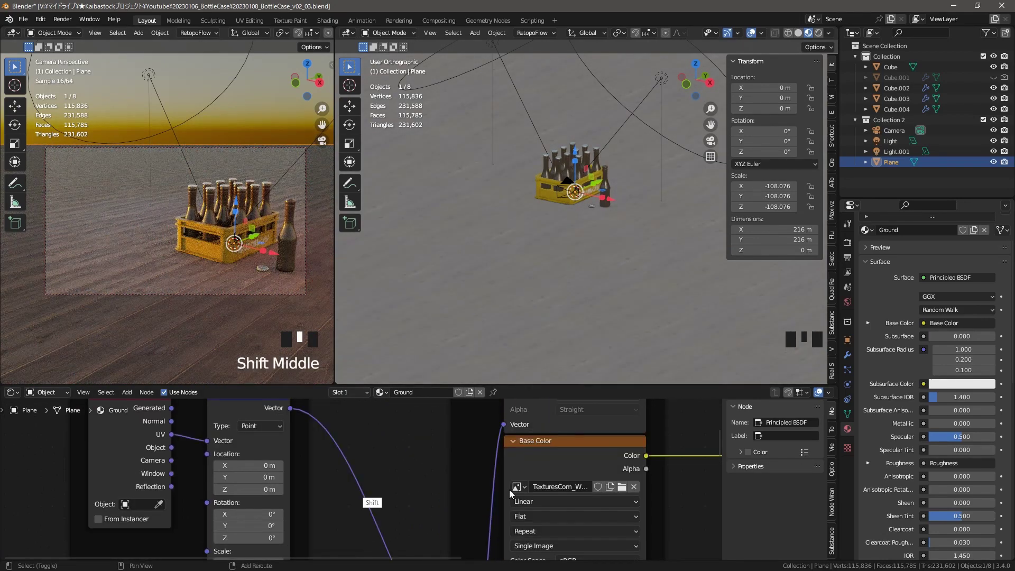
Add a Volume Scatter node to the World shader and connect it to the World Output's Volume
key(shift+a)
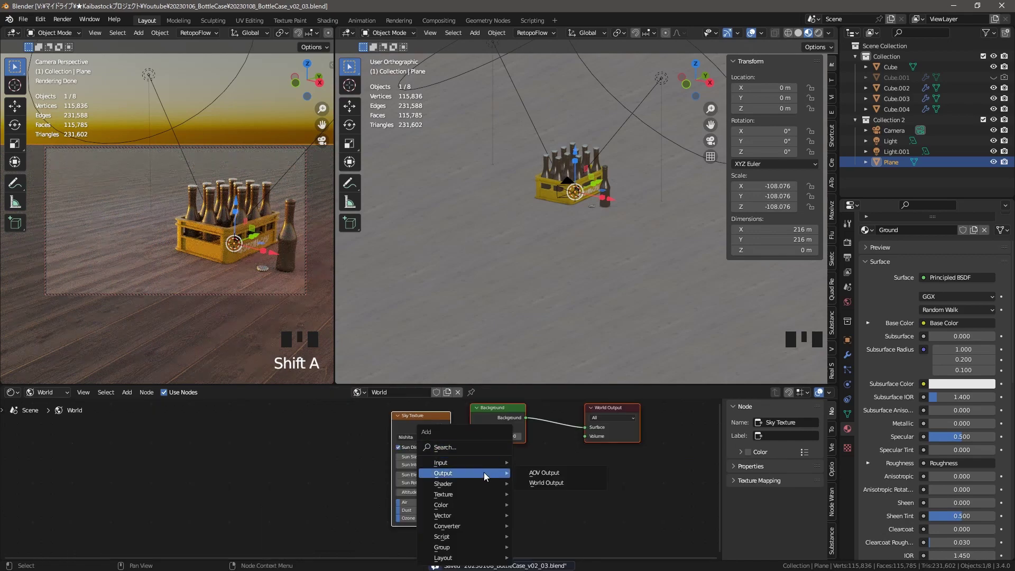
text(vo)
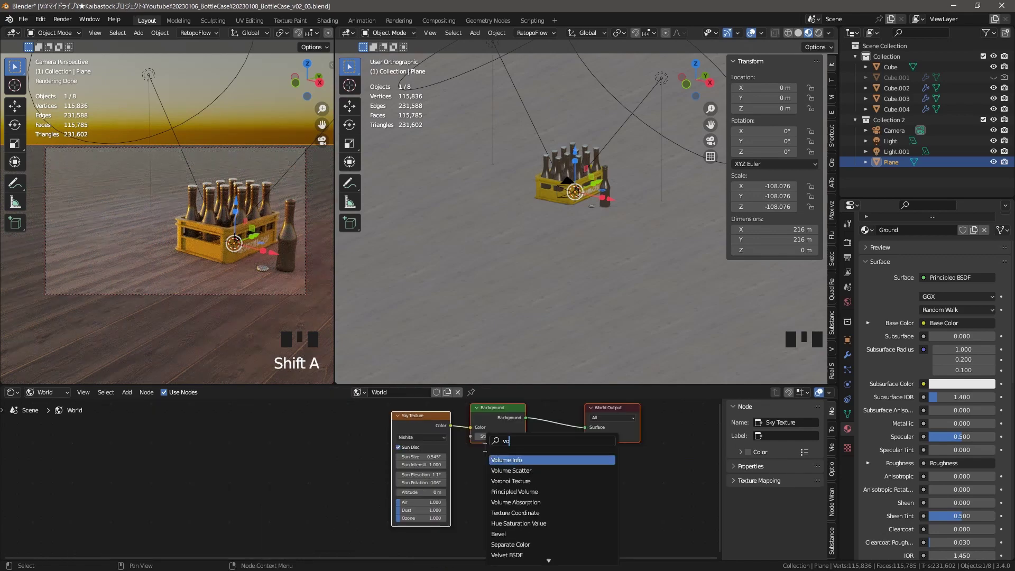
text(lum)
click(540, 470)
click(498, 492)
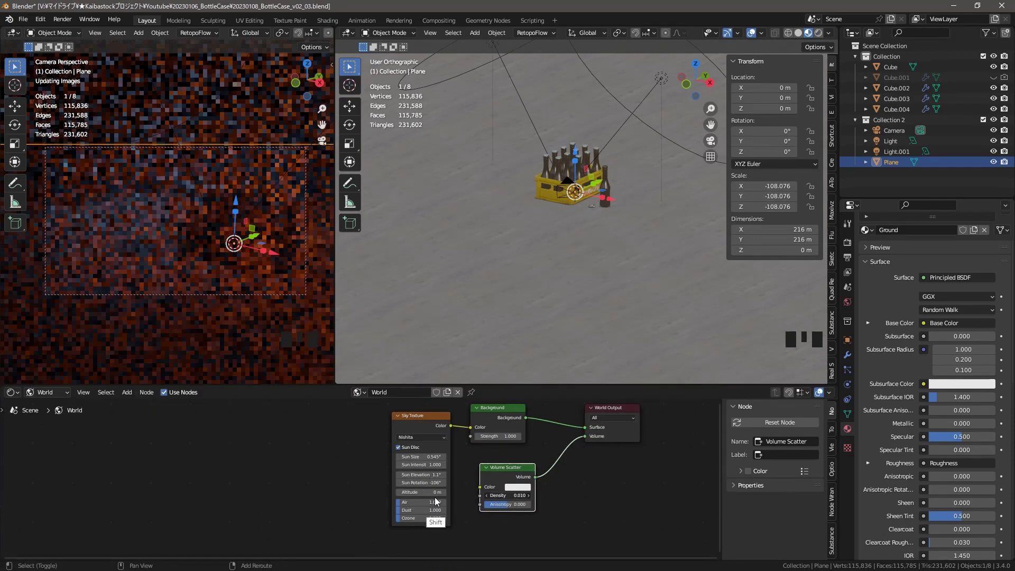
Set the Volume Scatter node's density to 0.001
double_click(501, 495)
text(0.001)
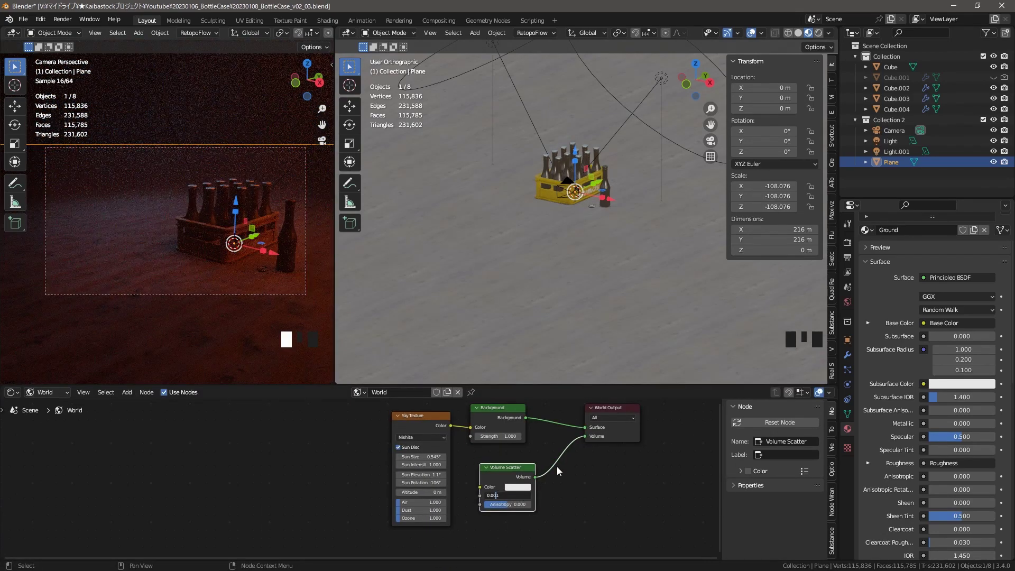
key(Return)
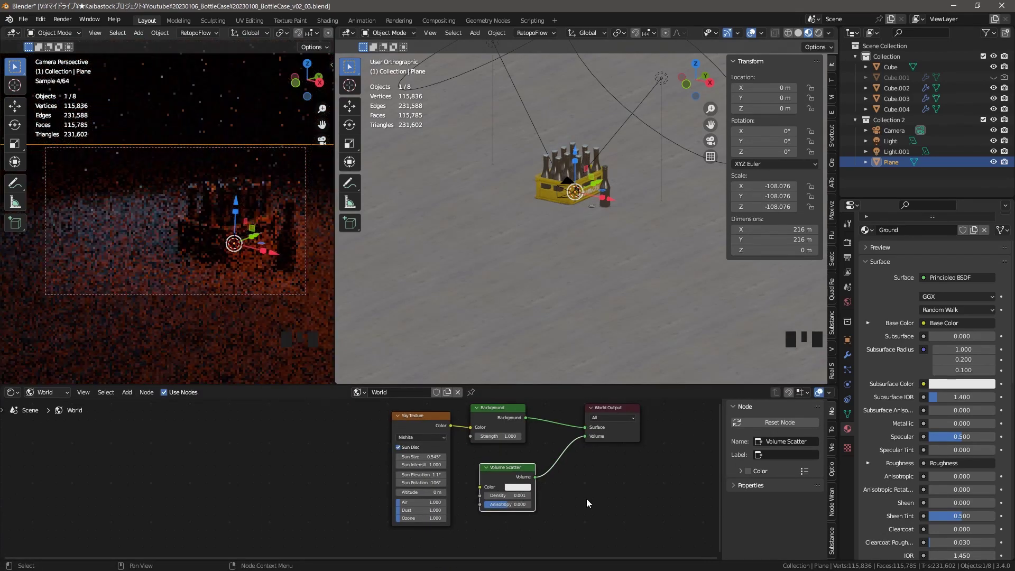
Try a sun intensity of 9.5 on the world sky and undo it, and set the orange area light's power to 1500 W
click(849, 306)
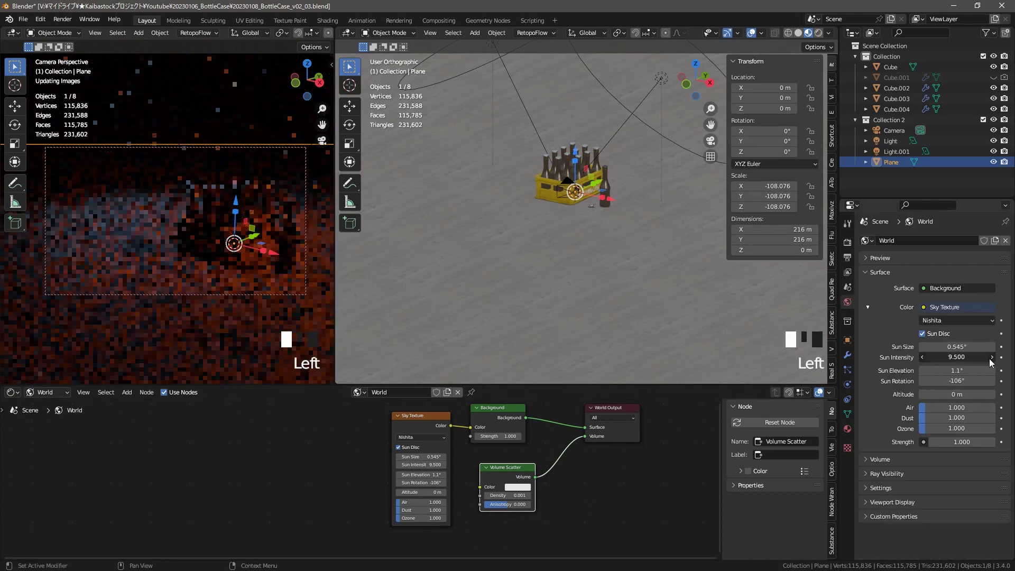
key(ctrl+z)
scroll(577, 200, down, 4)
click(623, 156)
click(847, 369)
double_click(958, 313)
text(1000)
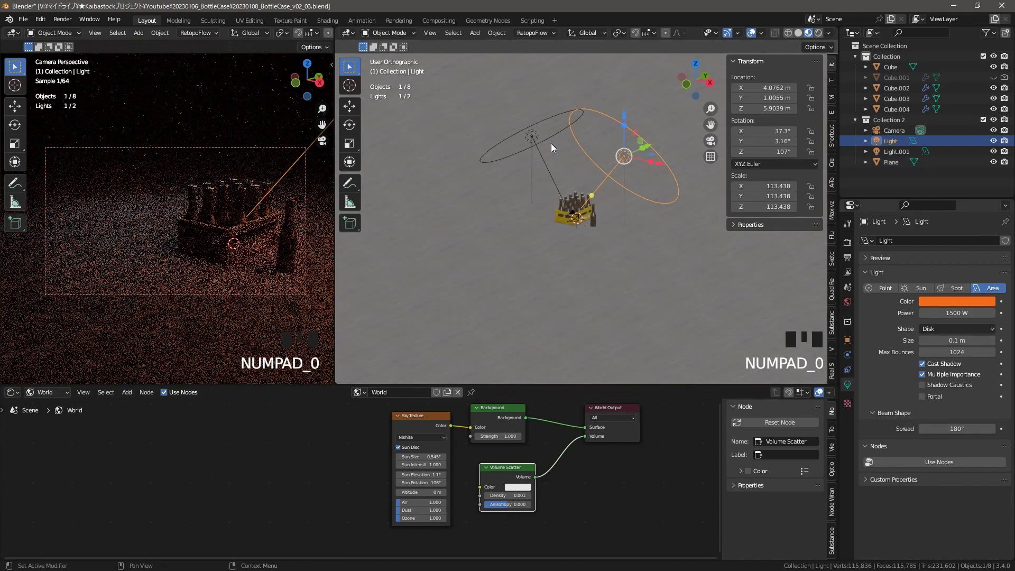
Set the blue area light's power to 1000 W
click(550, 238)
scroll(579, 211, up, 4)
shift+middle_drag(578, 211, 584, 294)
click(490, 123)
double_click(957, 312)
text(1500)
ctrl+middle_drag(576, 192, 581, 239)
shift+middle_drag(582, 239, 551, 260)
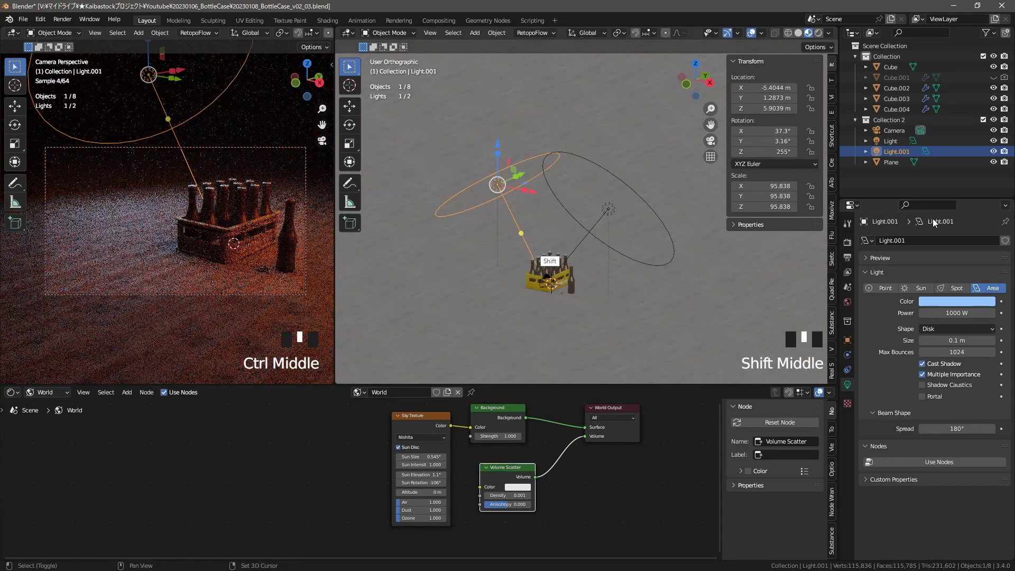
click(608, 208)
click(598, 137)
click(506, 179)
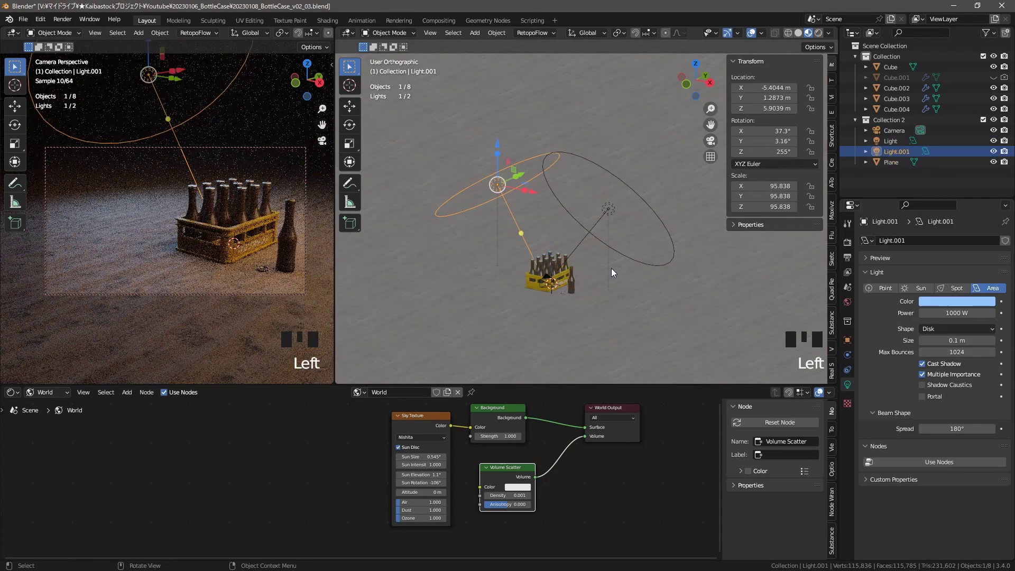
Switch the working view to solid shading, add a sun light and raise it about 15.9 m above the crate
key(z)
shift+middle_drag(576, 245, 562, 357)
key(shift+a)
mouse_move(561, 379)
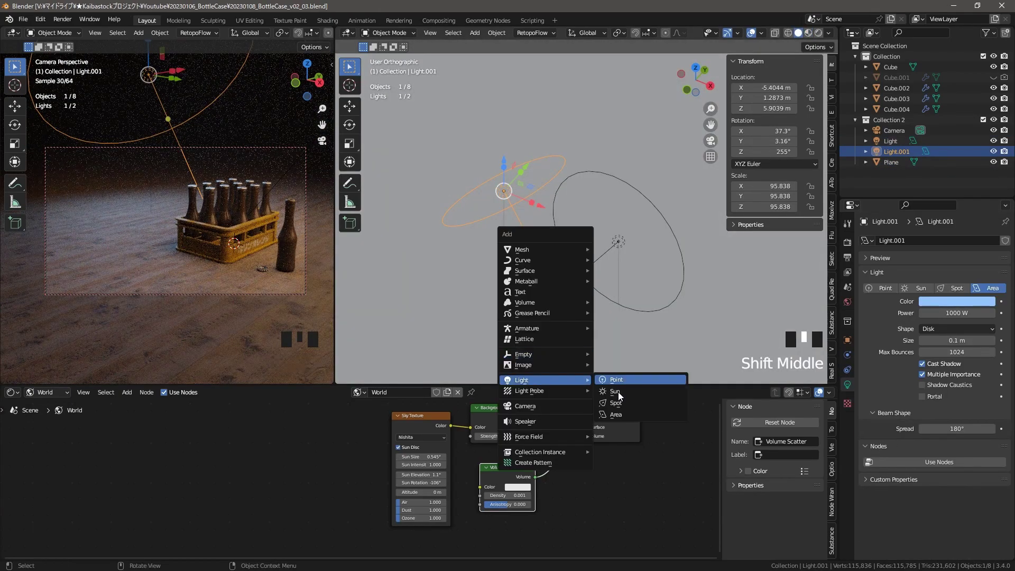
click(617, 391)
drag(560, 264, 561, 97)
middle_drag(624, 179, 634, 153)
Give the sun light a warm orange color and set its strength to 3
click(957, 301)
click(936, 213)
shift+middle_drag(592, 201, 605, 192)
double_click(956, 313)
text(3)
key(Return)
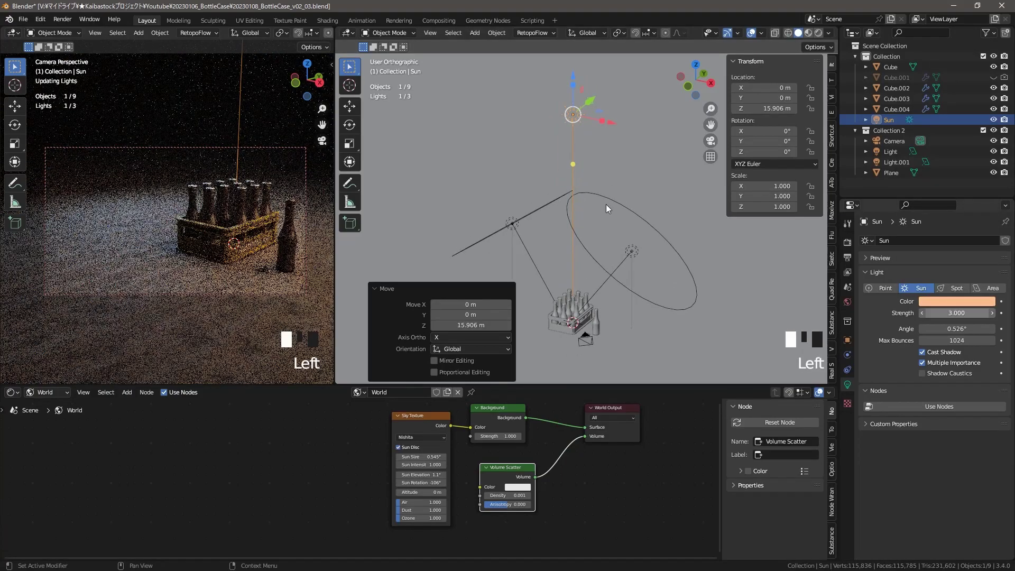
Rotate the sun light in the side view so it shines obliquely on the crate, and adjust the Volume Scatter anisotropy to 0.033
key(KP_3)
key(r)
click(504, 157)
alt+middle_drag(504, 158, 532, 203)
click(520, 185)
mouse_move(507, 506)
mouse_down()
mouse_move(497, 506)
mouse_move(518, 506)
mouse_up()
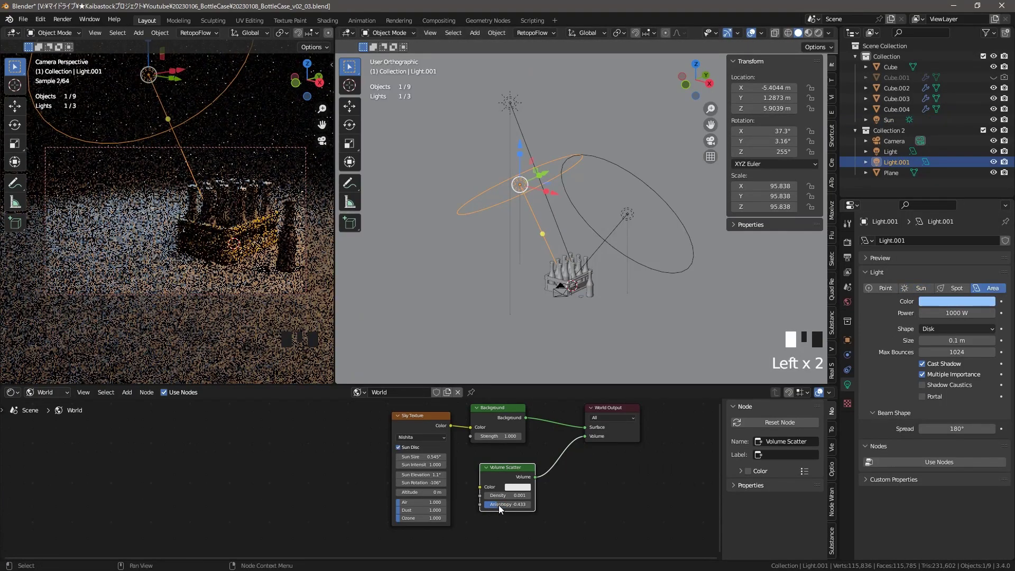
Rotate the light's placement around the crate and save the file
middle_drag(513, 299, 567, 272)
click(515, 321)
key(period)
middle_drag(515, 321, 597, 275)
key(r)
click(555, 207)
click(540, 186)
key(ctrl+s)
Cut the link from Volume Scatter to the World Output and adjust the warm area light's power
mouse_move(545, 442)
ctrl+right_down()
mouse_move(568, 470)
mouse_move(551, 447)
ctrl+right_up()
key(ctrl+z)
key(ctrl+z)
key(ctrl+z)
double_click(942, 311)
text(150)
key(Return)
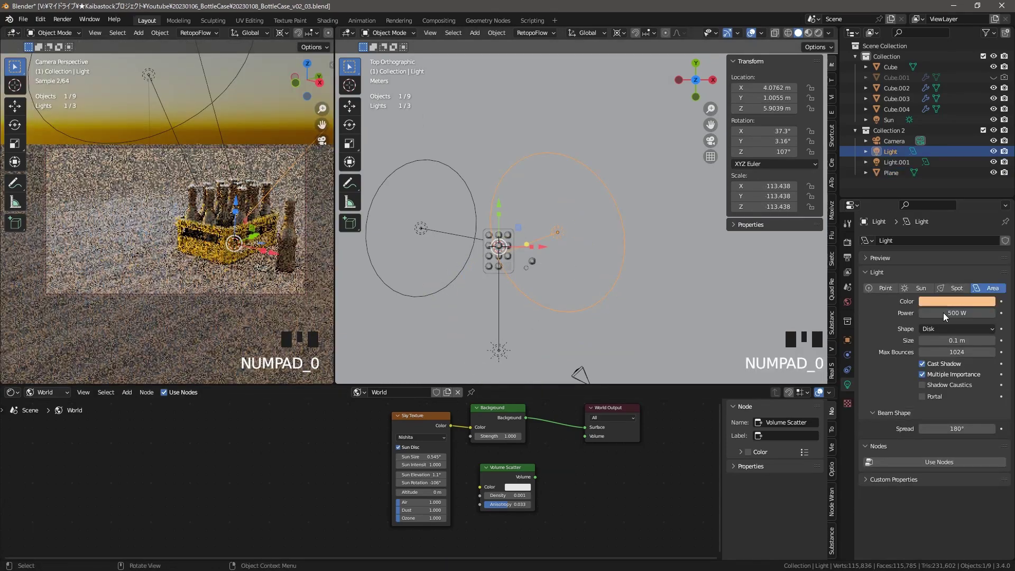
click(897, 163)
key(Left)
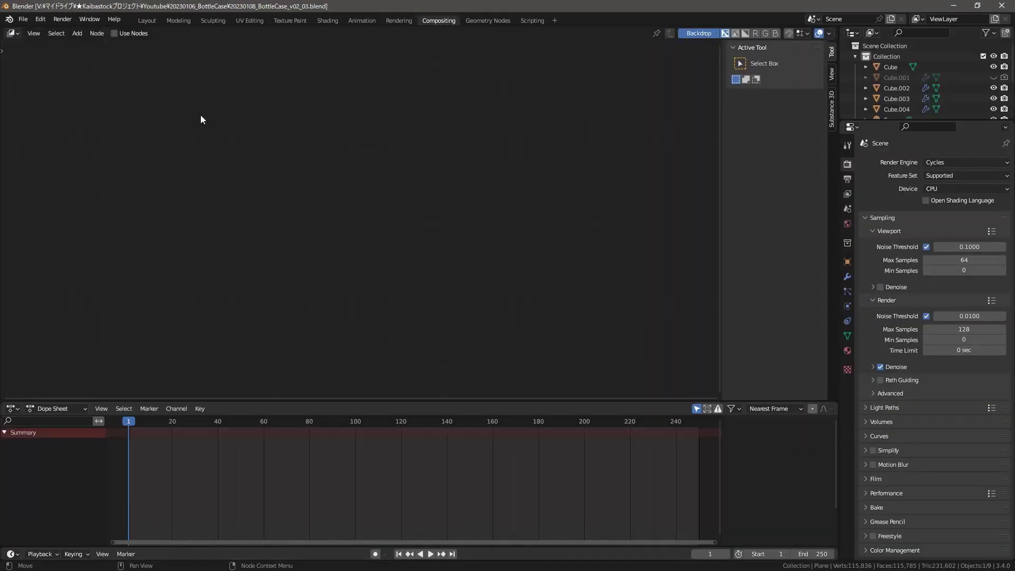
Enable compositing nodes, space out the Composite node and add a Viewer node below it
click(115, 32)
drag(373, 151, 581, 140)
key(shift+a)
click(522, 243)
text(vi)
key(Return)
click(555, 251)
Insert a Glare node between the Render Layers and Composite nodes
middle_drag(377, 245, 337, 257)
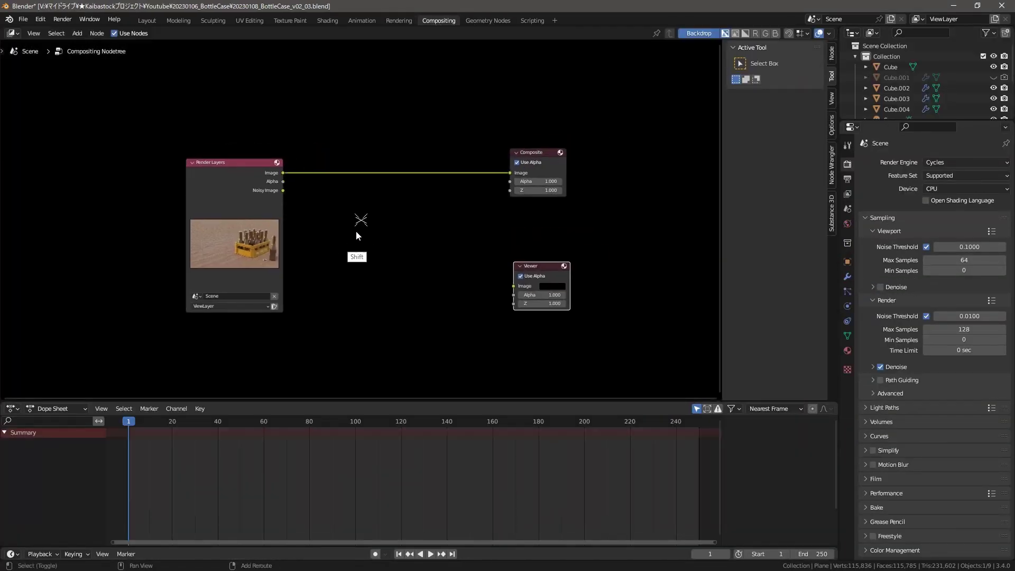
key(shift+a)
click(345, 236)
text(gl)
key(Return)
click(319, 158)
Insert a Color Balance node between the Glare and Composite nodes
key(shift+a)
mouse_move(404, 249)
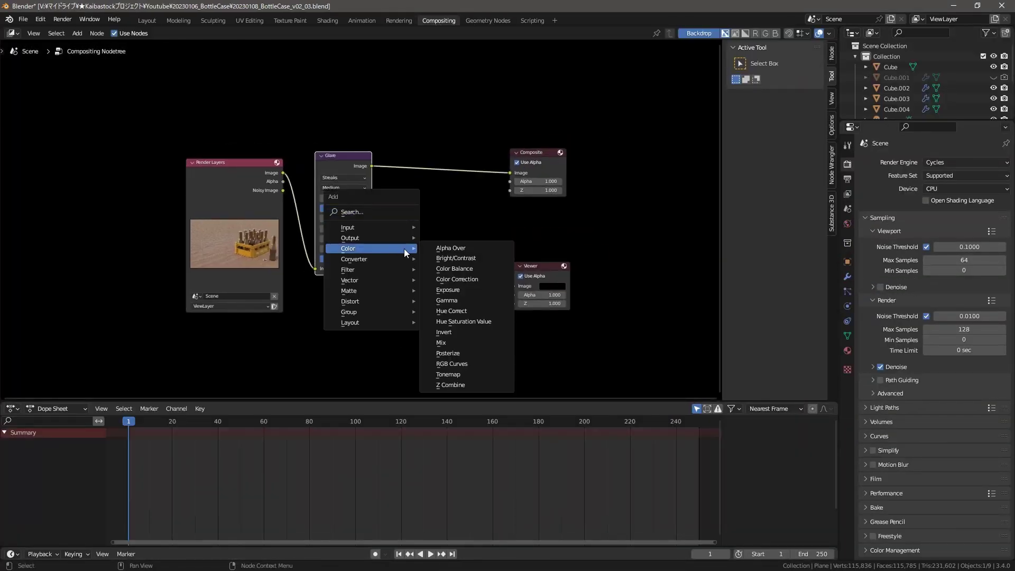
click(481, 268)
click(401, 164)
Spread out the compositing nodes and insert a Denoise node between Render Layers and Glare
middle_drag(408, 143, 321, 120)
drag(451, 244, 588, 221)
drag(531, 129, 584, 128)
drag(132, 139, 70, 128)
click(183, 161)
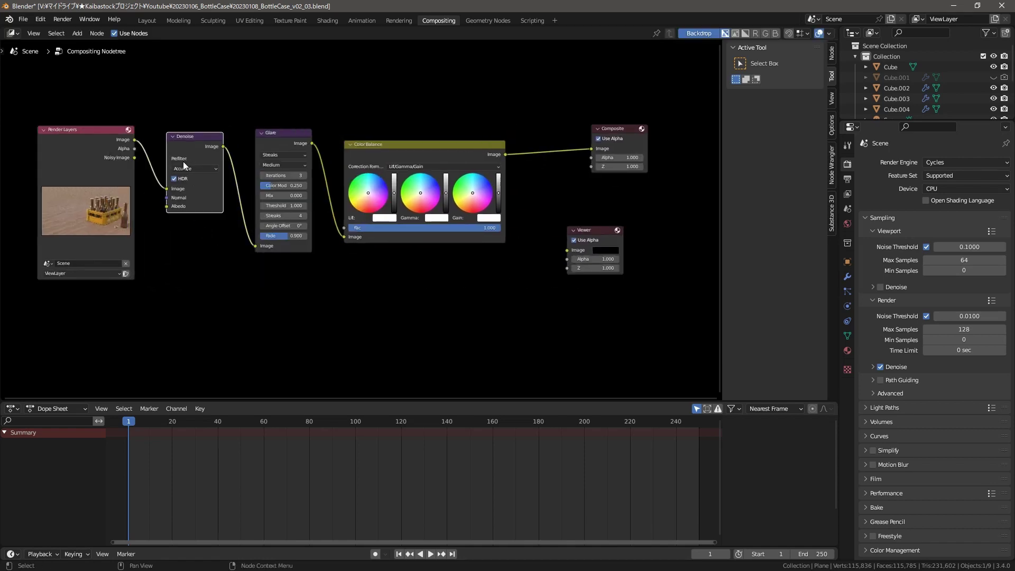
Connect Color Balance to the Viewer for a backdrop preview and change the Glare type to Fog Glow
middle_drag(521, 213, 522, 222)
scroll(475, 260, down, 3)
scroll(475, 260, up, 7)
middle_drag(475, 260, 492, 286)
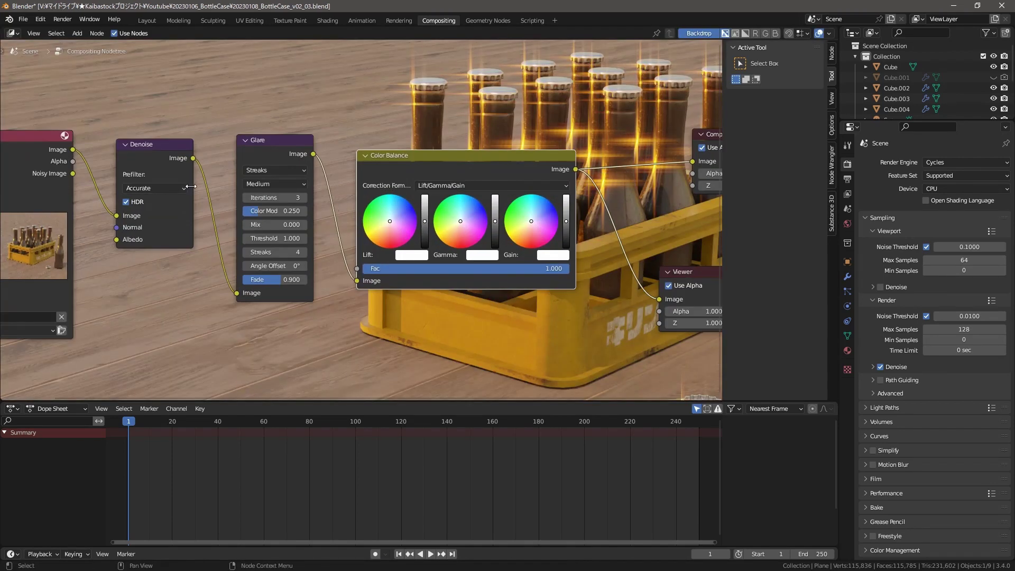
click(280, 170)
click(284, 208)
Reconnect the Color Balance output to the Composite node and darken the Lift
middle_drag(601, 220, 535, 235)
scroll(535, 236, down, 2)
scroll(535, 236, up, 1)
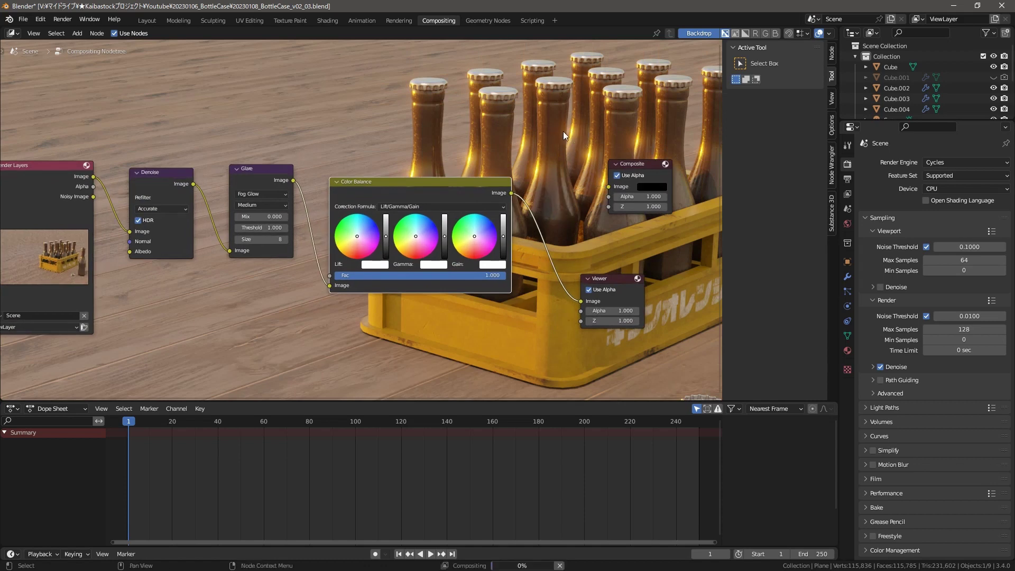
click(563, 133)
middle_drag(552, 153, 553, 189)
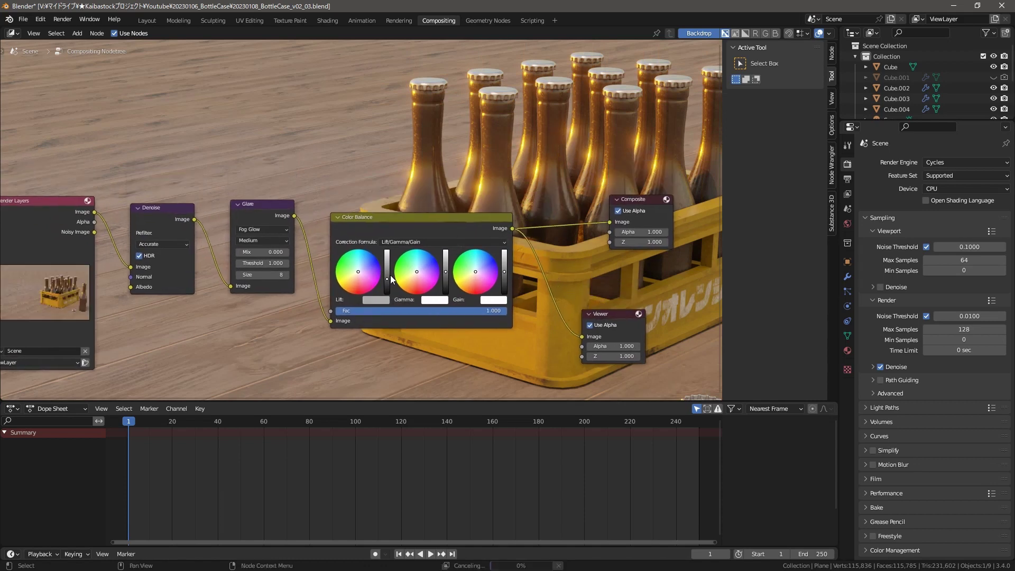
Tint the Color Balance Lift blue, the Gamma slightly violet and the Gain slightly warm
middle_drag(391, 279, 395, 282)
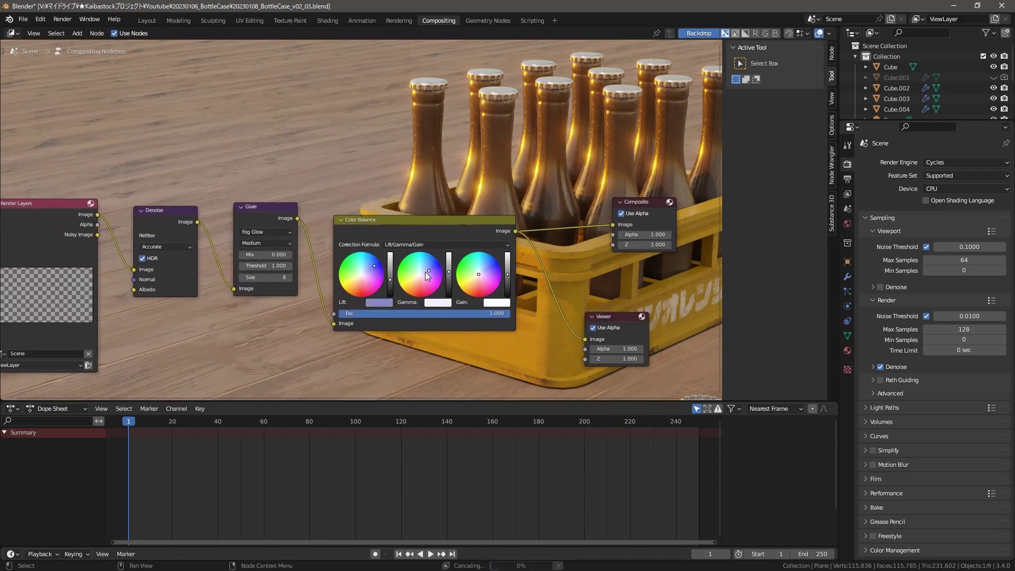
scroll(563, 217, down, 3)
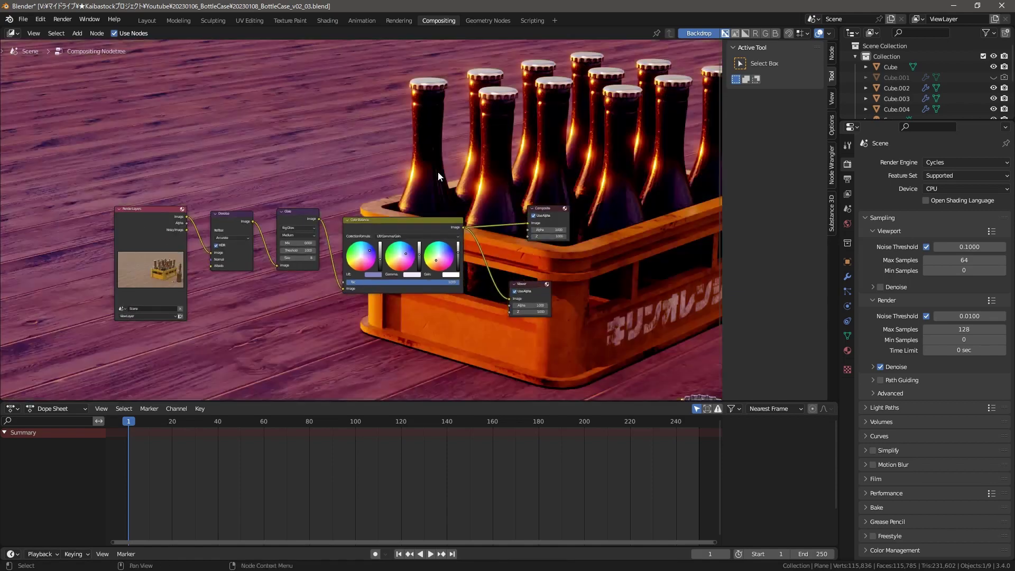
alt+middle_drag(482, 300, 480, 260)
scroll(492, 222, up, 4)
alt+middle_drag(560, 159, 456, 164)
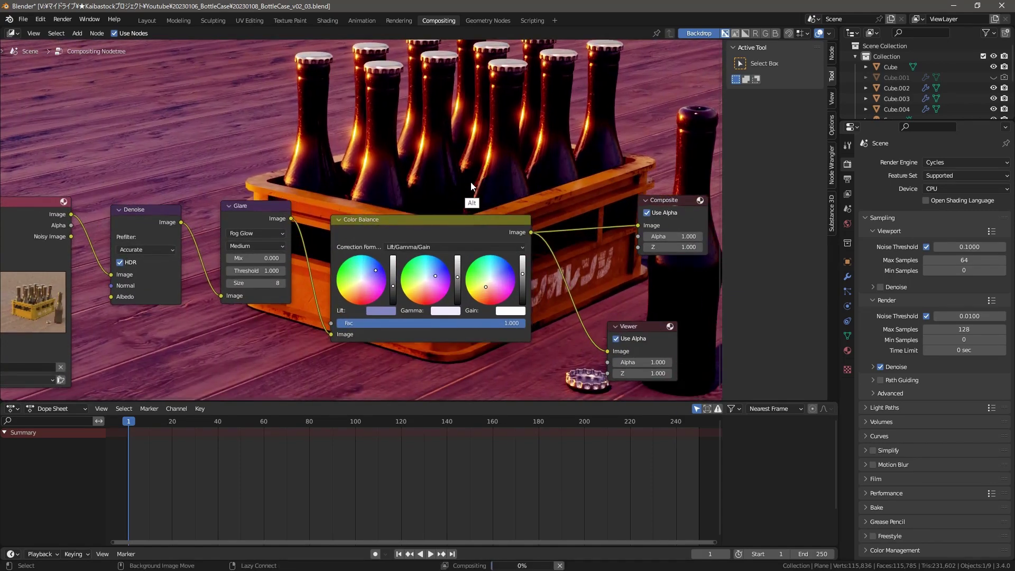
Reduce the Gain, Lift and Gamma tints on the Color Balance node and save the file
drag(485, 287, 490, 284)
drag(376, 270, 369, 274)
drag(436, 276, 433, 274)
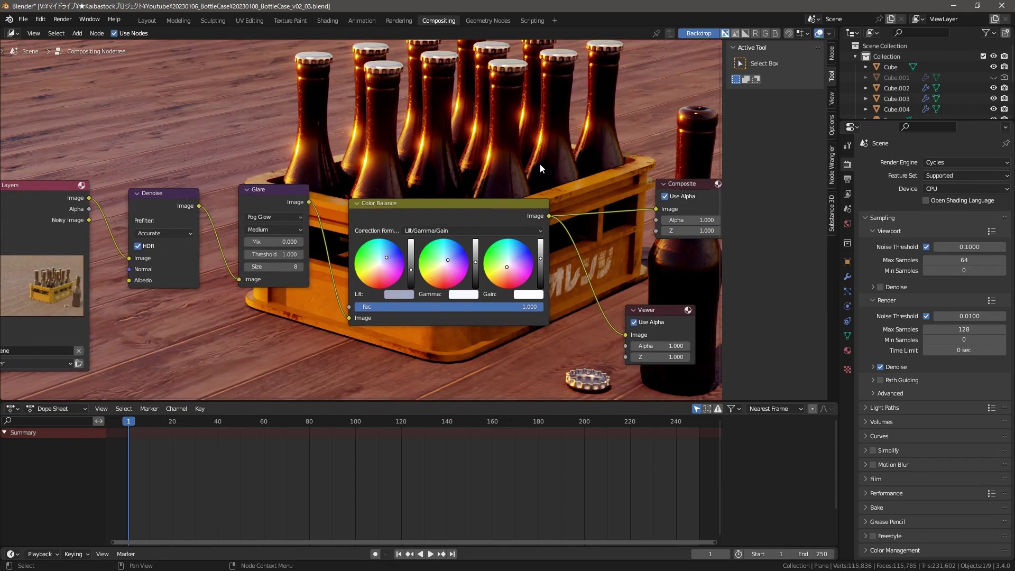
key(ctrl+s)
Switch to the Rendering workspace and display the Viewer Node image
mouse_move(540, 164)
middle_down()
mouse_move(586, 84)
mouse_move(522, 157)
middle_up()
click(398, 21)
click(361, 34)
click(392, 139)
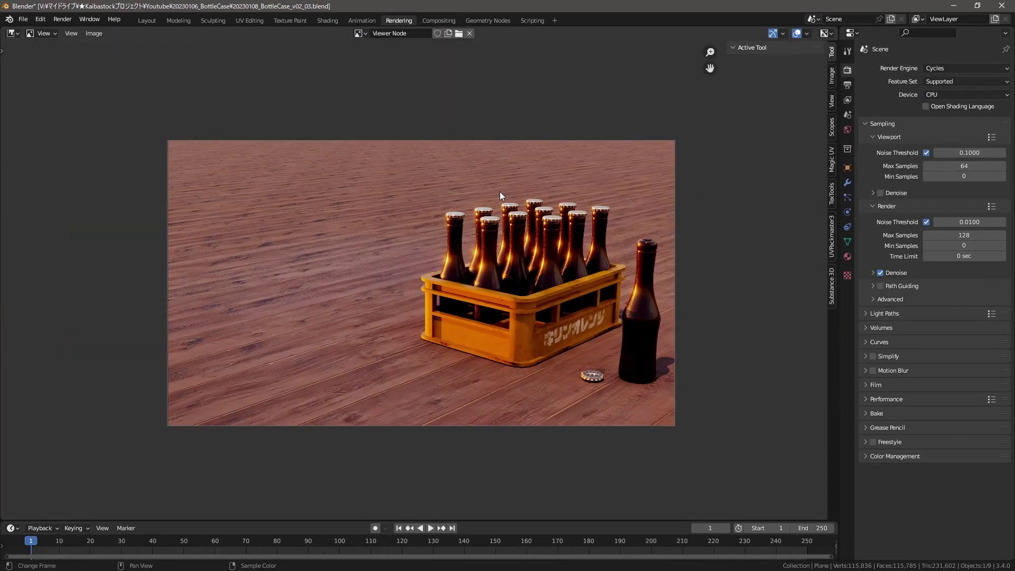
Set the Glare node's quality to High and its size to 6, and view the composited image again
click(439, 23)
middle_drag(259, 220, 261, 241)
key(ctrl+s)
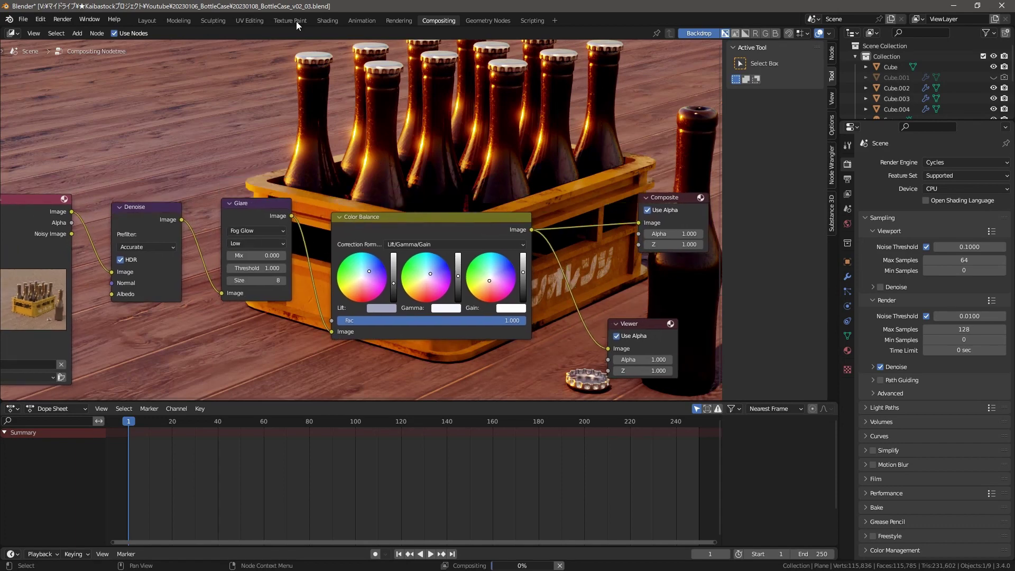
click(230, 281)
click(230, 281)
click(257, 243)
click(268, 230)
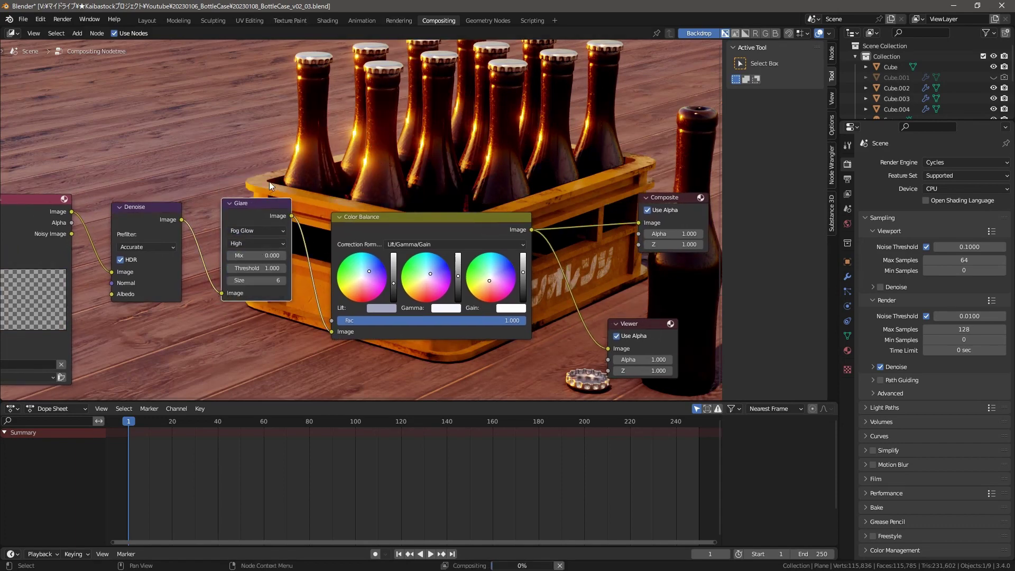
key(ctrl+Page_Up)
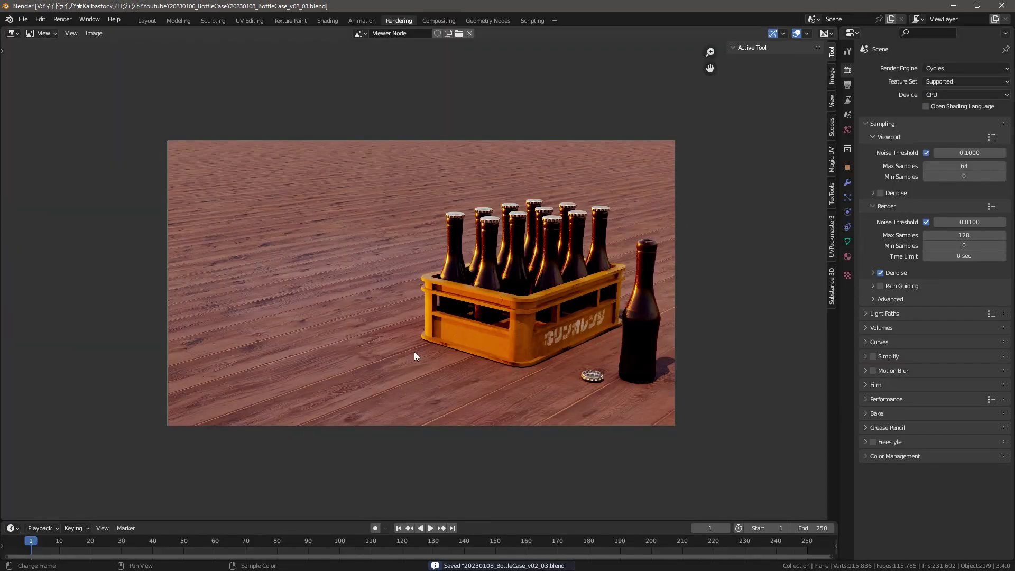
Return to the Layout workspace in solid shading and add an empty at the scene origin
click(147, 20)
key(z)
middle_drag(534, 264, 497, 211)
ctrl+middle_drag(492, 296, 576, 179)
click(502, 245)
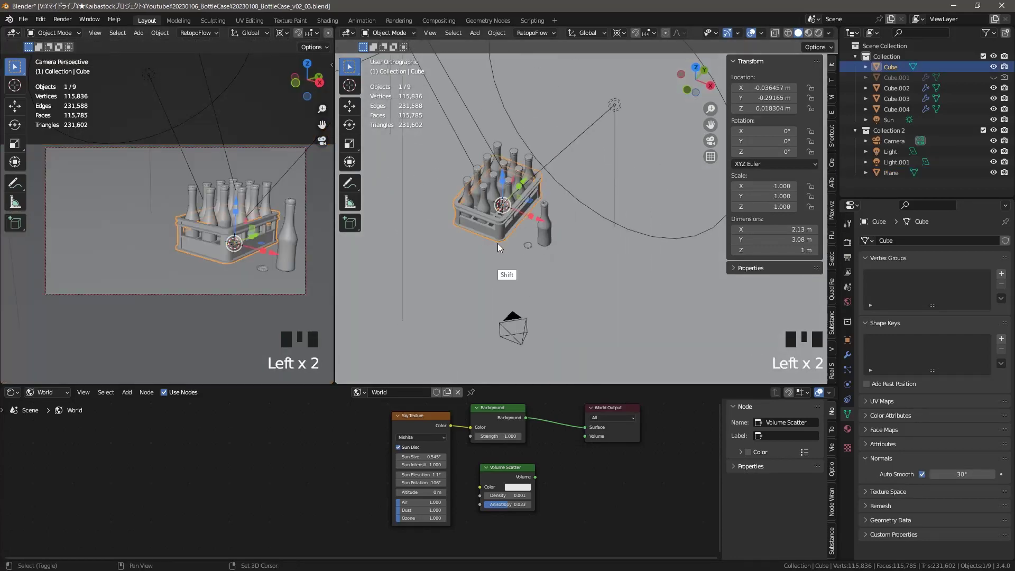
key(shift+a)
mouse_move(467, 351)
click(546, 348)
Set the Empty as the camera's parent and move the Empty into Collection 2
middle_drag(550, 333, 548, 315)
click(530, 271)
click(847, 340)
click(881, 408)
click(951, 423)
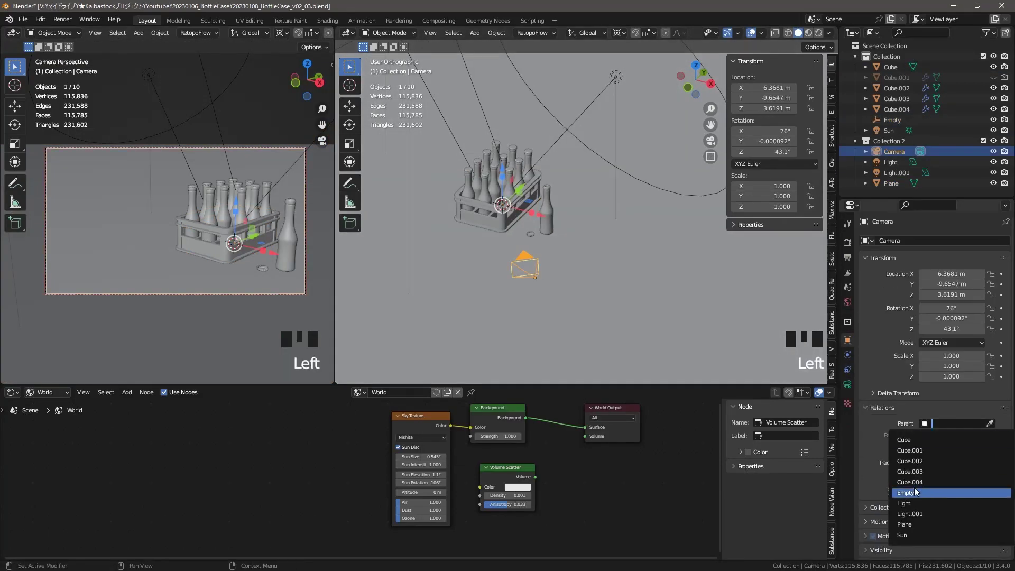
click(915, 492)
drag(894, 120, 894, 141)
click(893, 141)
Try rotating the Empty about Z to orbit the camera around the crate, and undo the rotation
ctrl+middle_drag(608, 237, 602, 211)
shift+middle_drag(577, 203, 624, 254)
ctrl+middle_drag(586, 243, 580, 272)
drag(934, 330, 889, 330)
key(ctrl+z)
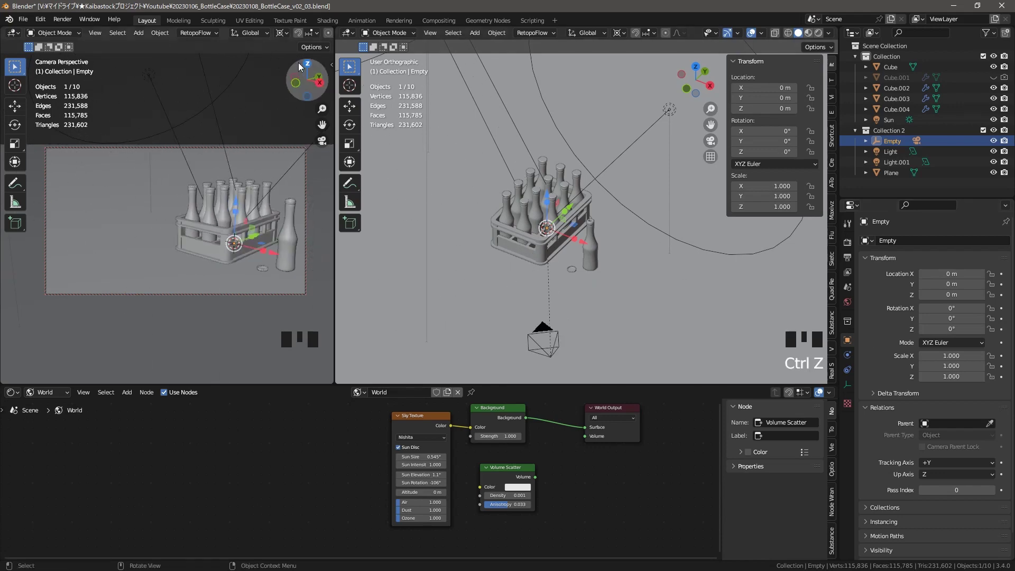
Turn the node editor area into a timeline and set the frame range's end to 180
click(10, 392)
click(52, 446)
click(848, 258)
scroll(863, 327, down, 1)
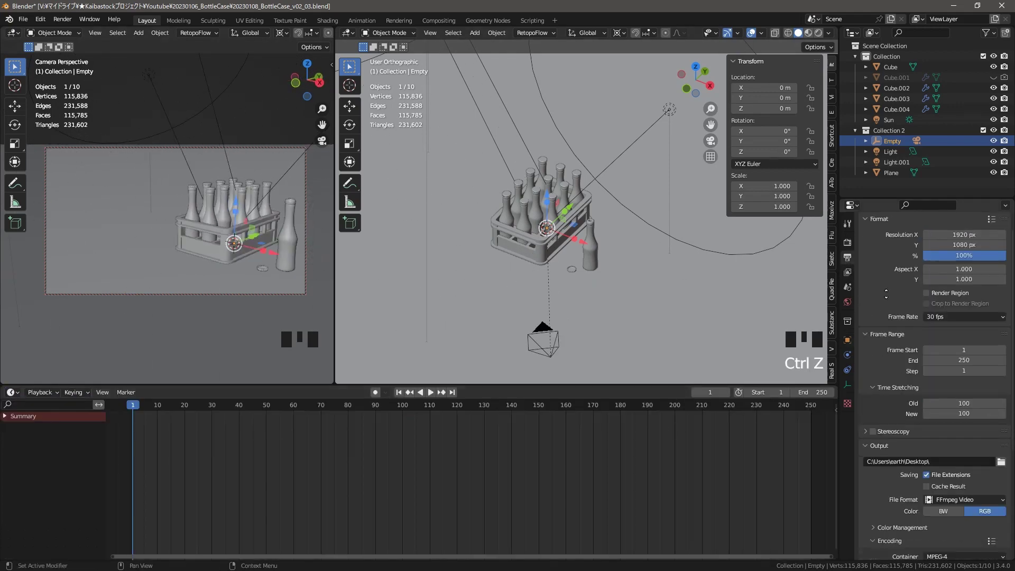
scroll(862, 343, up, 1)
text(180)
key(Return)
Keyframe the Empty's rotation at frame 1 and, with Z at -360°, at frame 181, and save the file
click(847, 340)
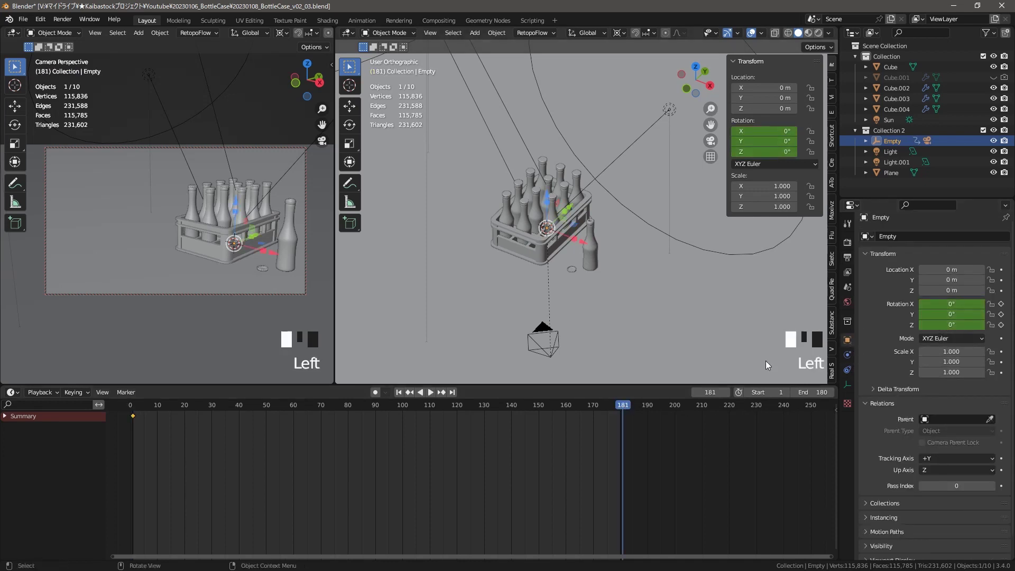
click(940, 325)
key(ctrl+z)
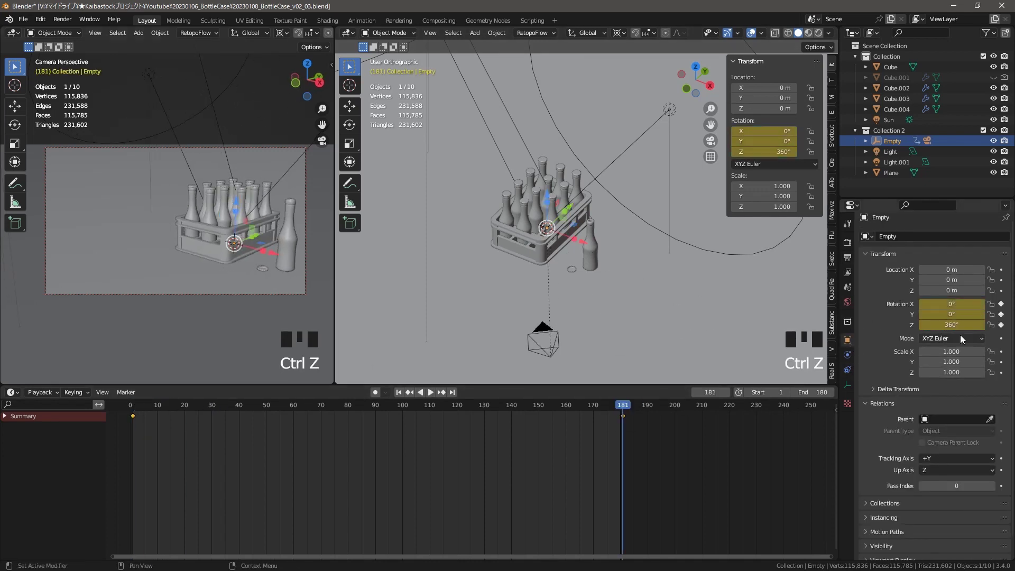
key(i)
key(ctrl+s)
Preview the camera orbit from frame 1 and change the keyframes' interpolation mode
click(132, 405)
key(space)
key(space)
key(t)
click(134, 461)
Play the camera orbit from the start to examine its motion with the changed interpolation
click(133, 405)
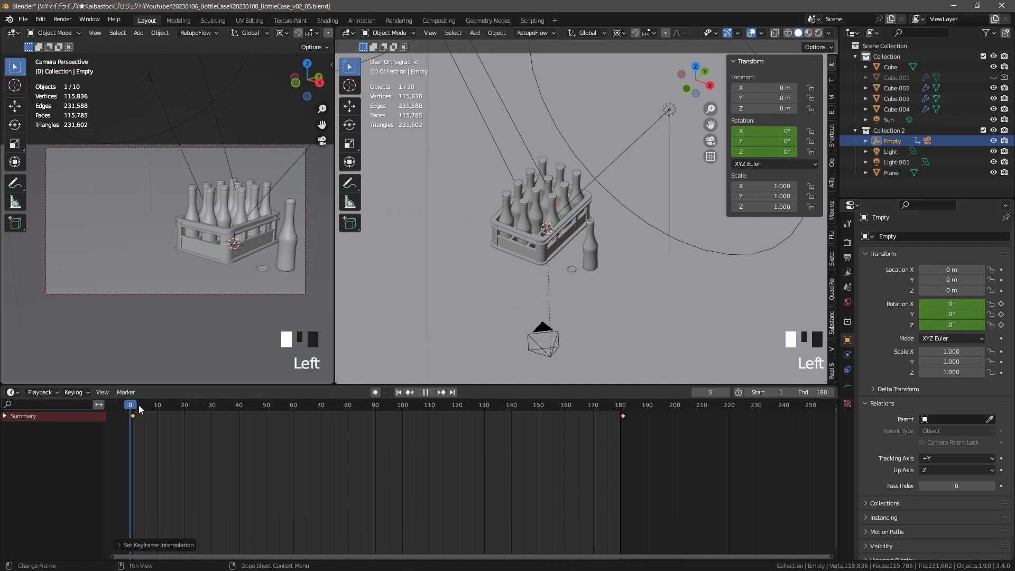
key(space)
key(space)
key(space)
key(space)
key(space)
key(space)
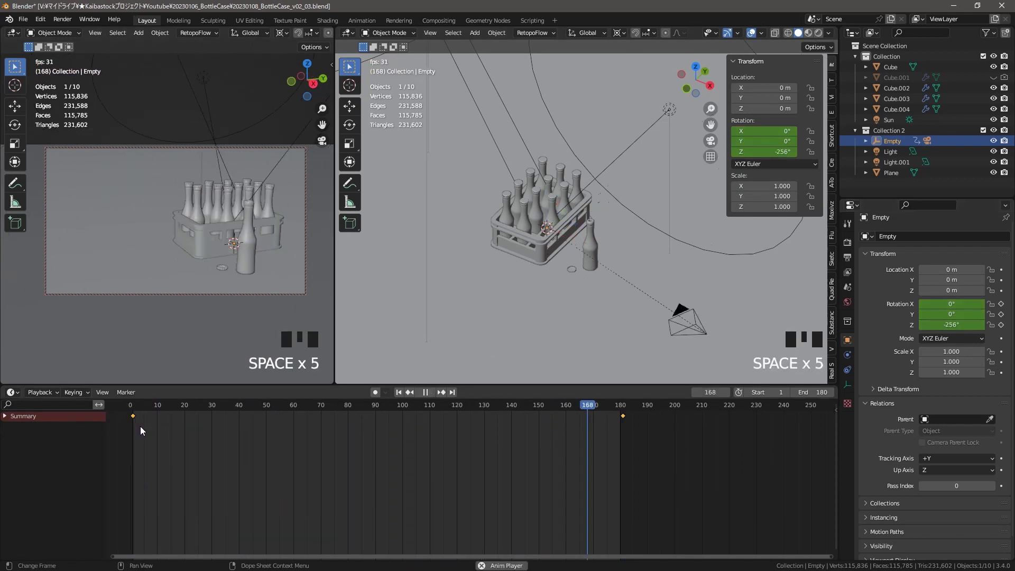
key(space)
Try moving the Empty's last rotation keyframe to frame 90, scrub the orbit, and undo the change
drag(169, 406, 480, 409)
drag(623, 416, 376, 417)
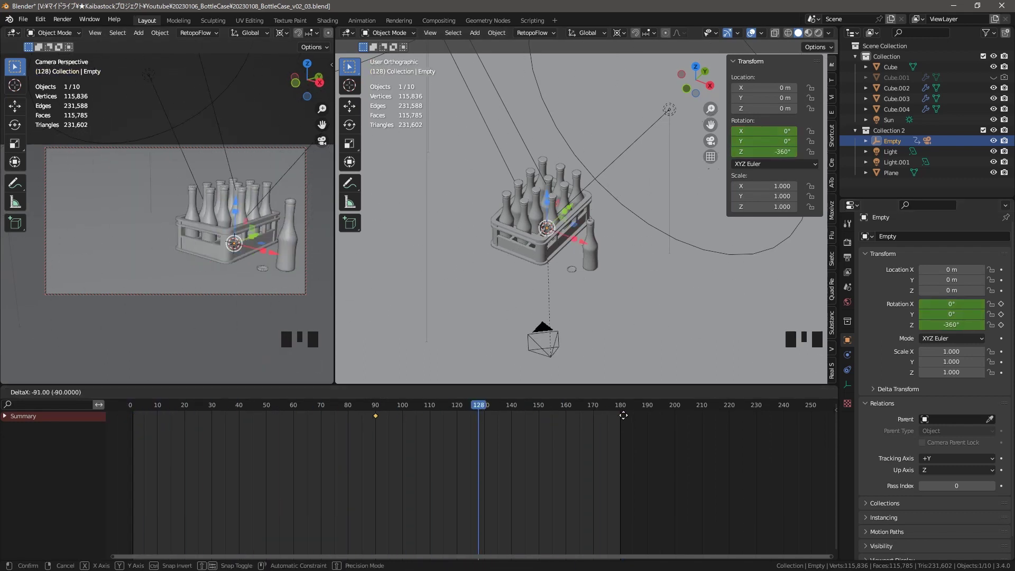
drag(133, 406, 479, 406)
key(ctrl+z)
key(ctrl+z)
key(ctrl+z)
key(ctrl+z)
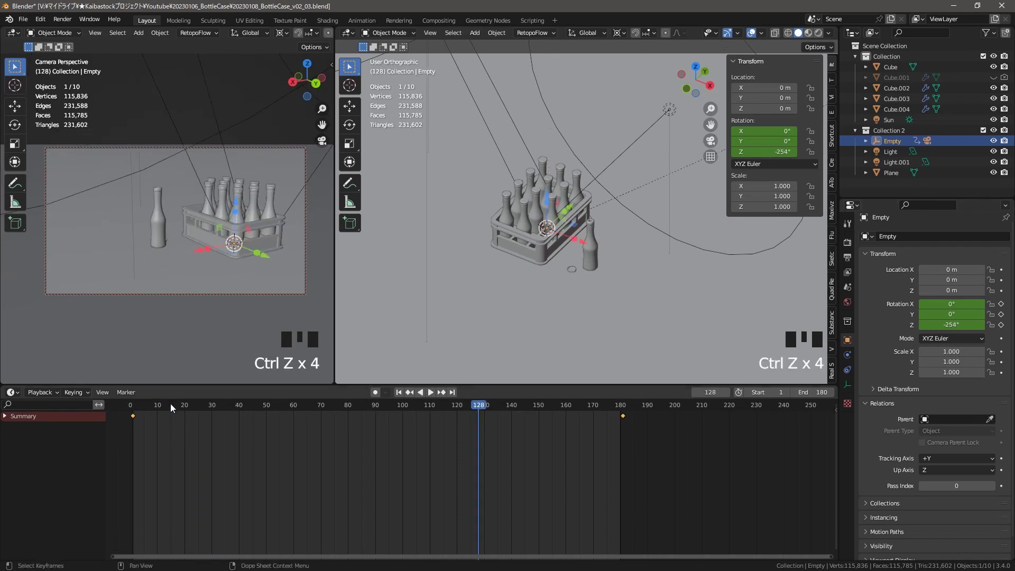
Move the Empty's -360° Z rotation keyframe to frame 90, add a keyframe at frame 180, and play the orbit
drag(623, 416, 376, 416)
click(133, 406)
key(space)
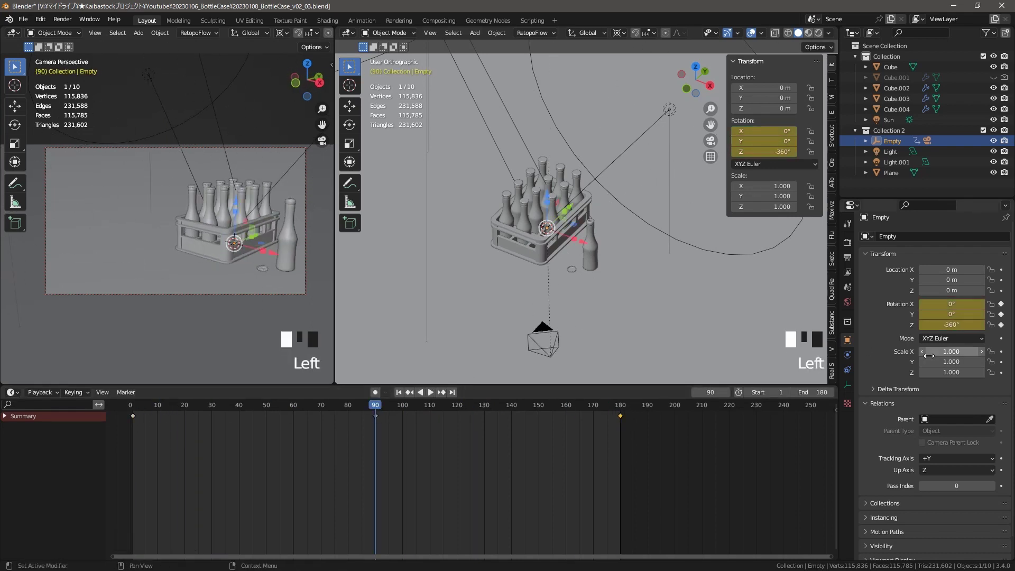
text(-360)
key(Return)
click(134, 407)
key(space)
click(293, 406)
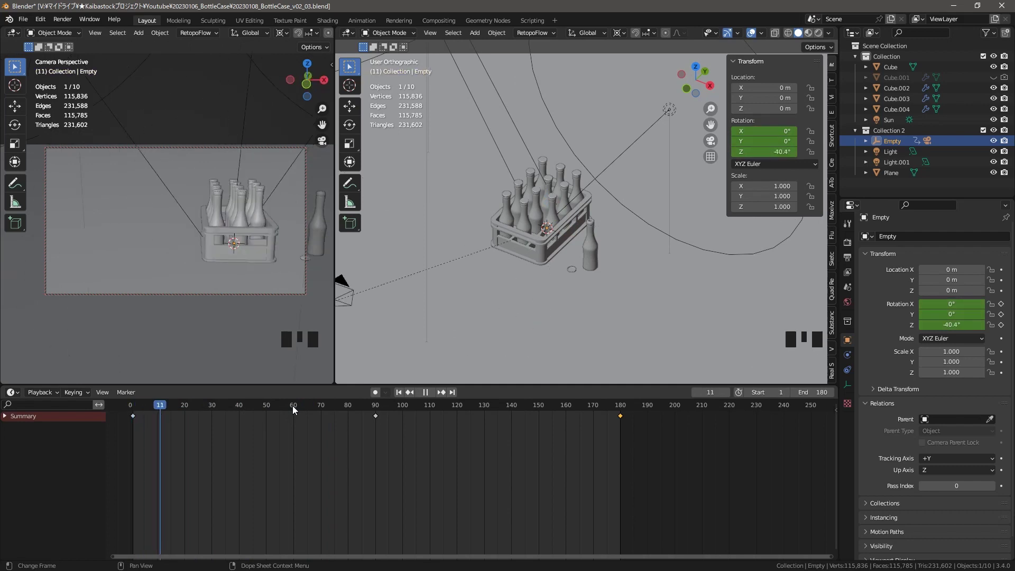
Set the Empty's Z rotation at frame 90 to -100° and play the camera orbit
click(374, 416)
click(375, 416)
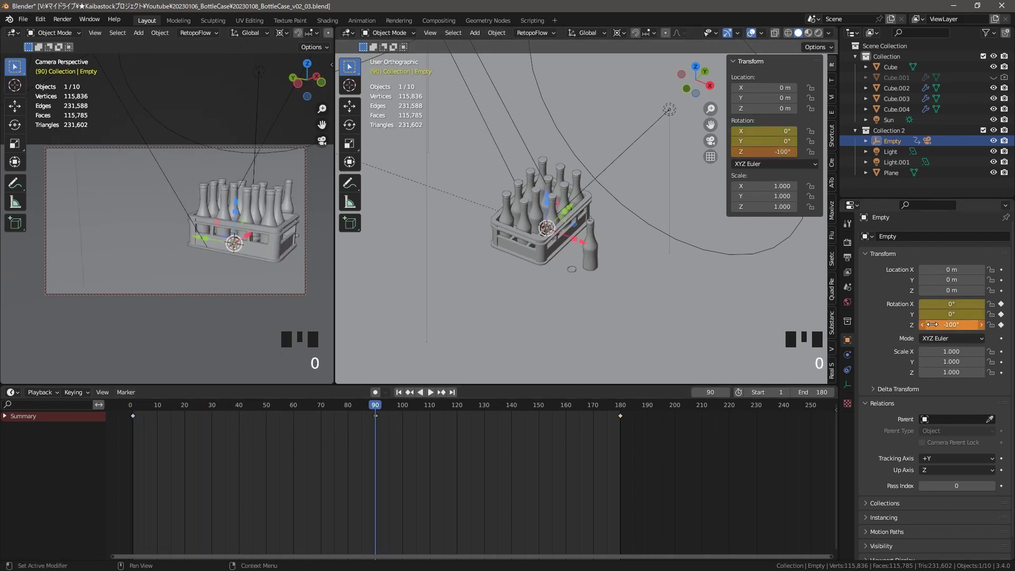
key(space)
Show the Empty's rotation curves in the Graph Editor, set its Z rotation keyframes to Linear interpolation, and preview the motion
shift+click(134, 416)
click(13, 393)
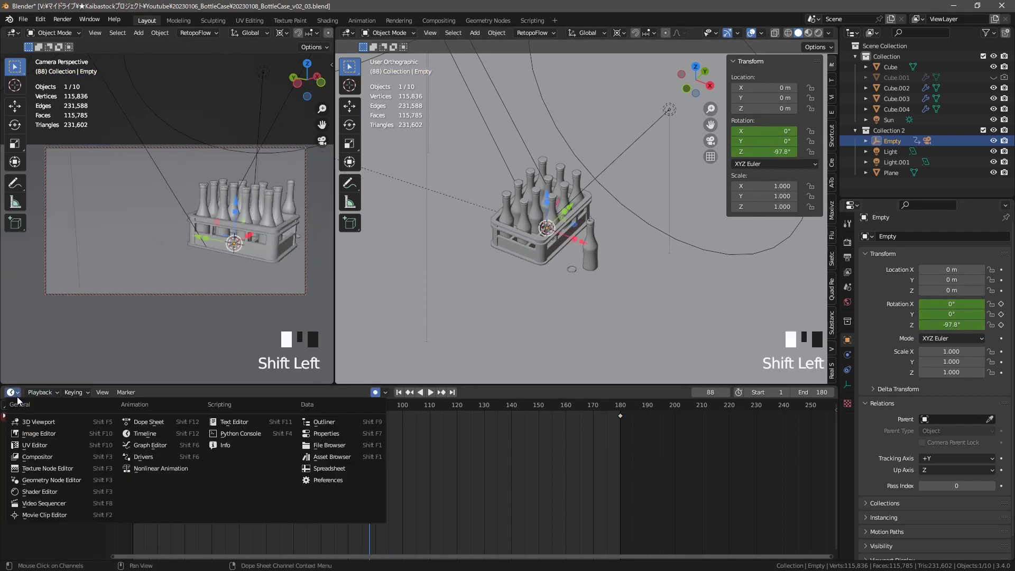
click(150, 446)
ctrl+middle_drag(358, 465, 377, 488)
shift+right_click(395, 471)
triple_click(376, 487)
scroll(363, 445, down, 3)
click(201, 469)
click(201, 468)
shift+click(407, 499)
key(t)
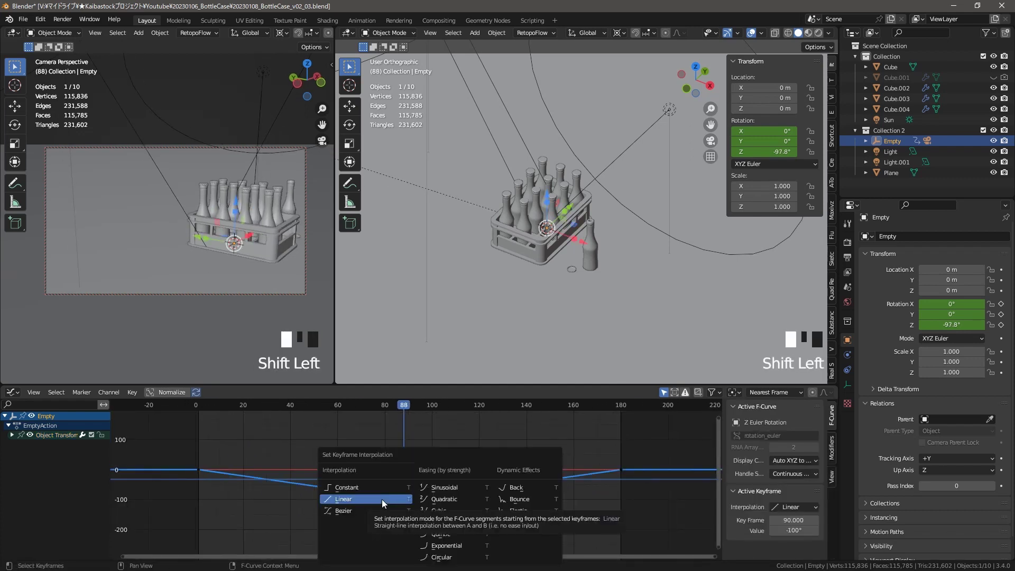
click(217, 405)
key(space)
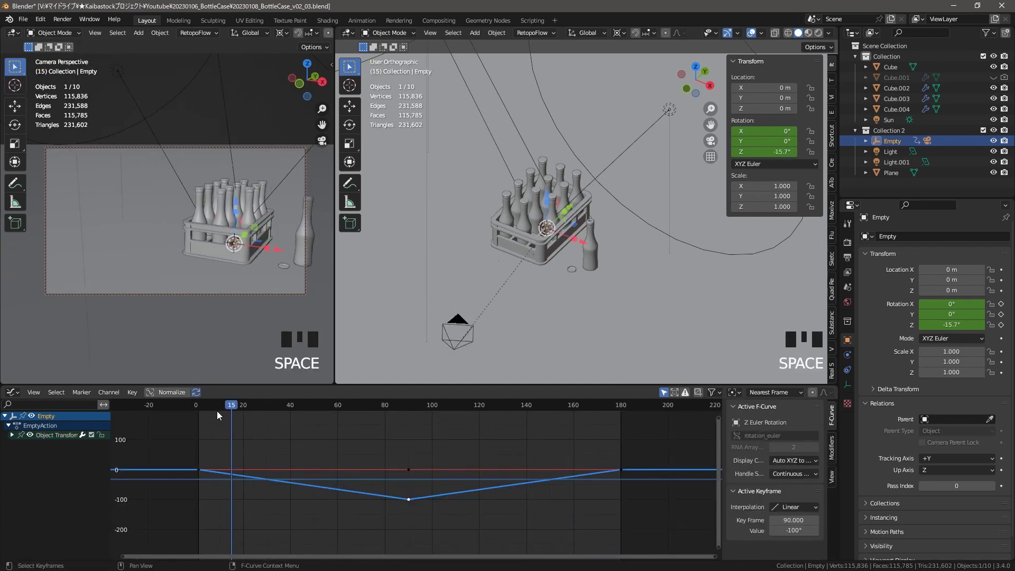
key(space)
Try Sinusoidal and Bezier interpolation on the Z rotation keyframe at frame 90
click(409, 499)
right_click(408, 499)
mouse_move(407, 499)
click(458, 527)
click(392, 499)
click(412, 499)
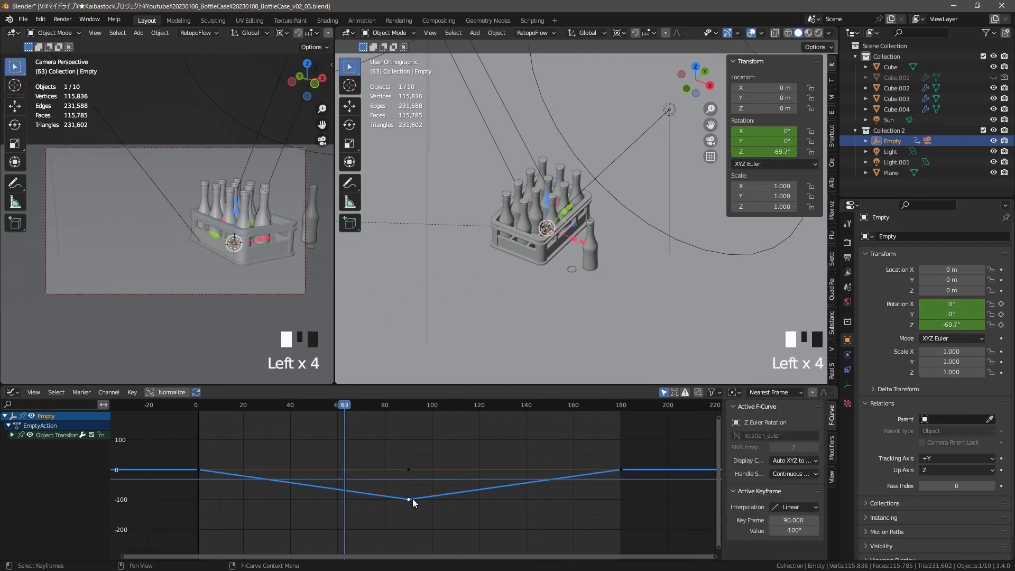
click(400, 503)
click(409, 499)
click(791, 506)
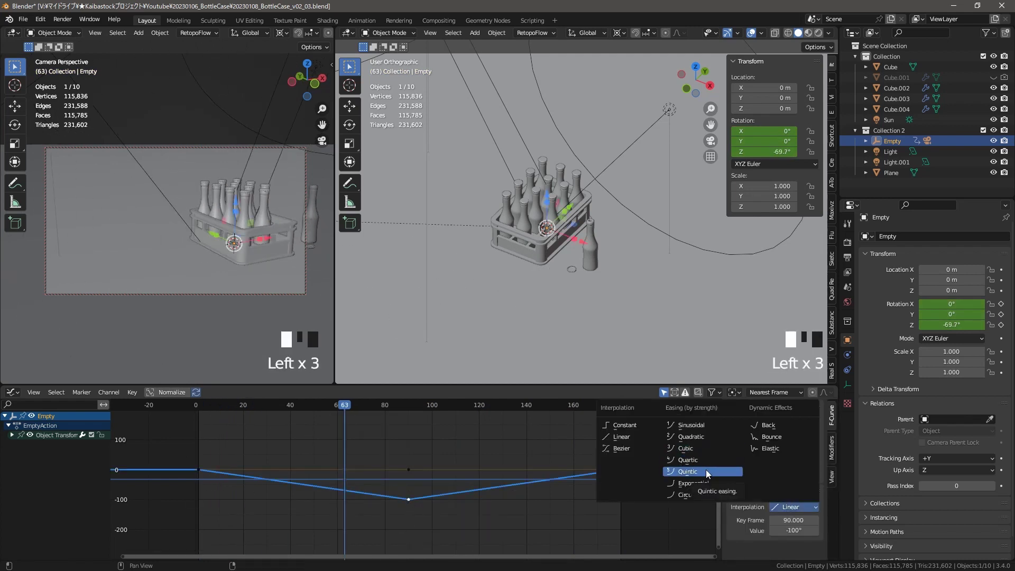
click(702, 427)
key(ctrl+z)
click(789, 506)
click(629, 449)
click(336, 405)
Undo the recent interpolation and Z rotation edits on the Empty's keyframes
key(ctrl+z)
key(ctrl+z)
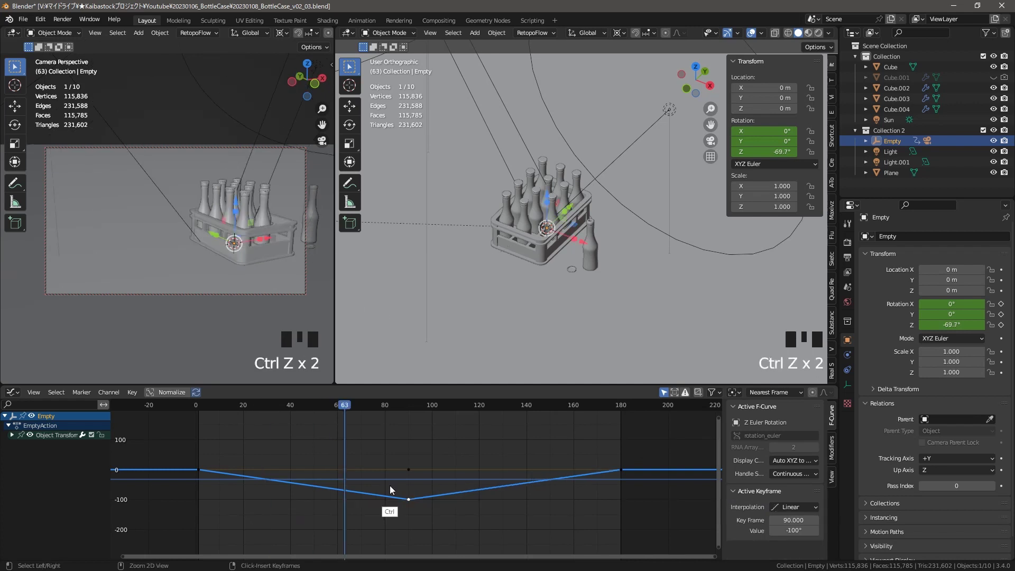
key(ctrl+z)
key(ctrl+z)
key(ctrl+z)
key(ctrl+z)
key(ctrl+z)
key(ctrl+z)
key(ctrl+z)
key(ctrl+z)
key(ctrl+z)
key(ctrl+z)
key(ctrl+z)
key(ctrl+z)
key(ctrl+z)
key(ctrl+z)
key(ctrl+z)
key(ctrl+z)
key(ctrl+z)
key(ctrl+z)
key(ctrl+z)
key(ctrl+z)
key(ctrl+z)
key(ctrl+z)
key(ctrl+z)
key(ctrl+z)
key(ctrl+z)
key(ctrl+z)
key(ctrl+z)
key(ctrl+z)
key(ctrl+z)
key(ctrl+z)
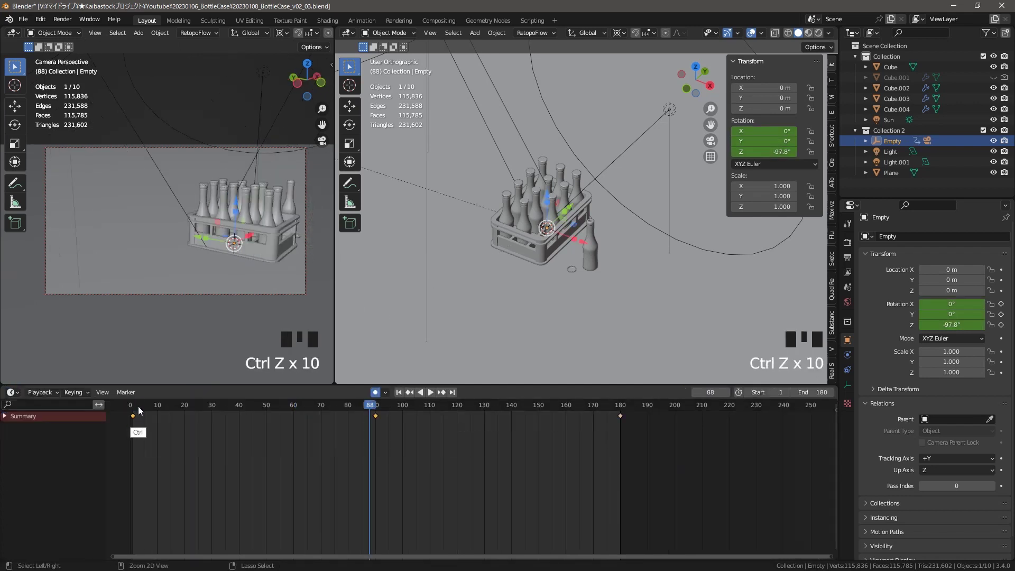
Delete the Empty's existing keyframes and keyframe its rotation anew at frames 1, 90 and 180, with a changed Z angle at frame 90
key(Delete)
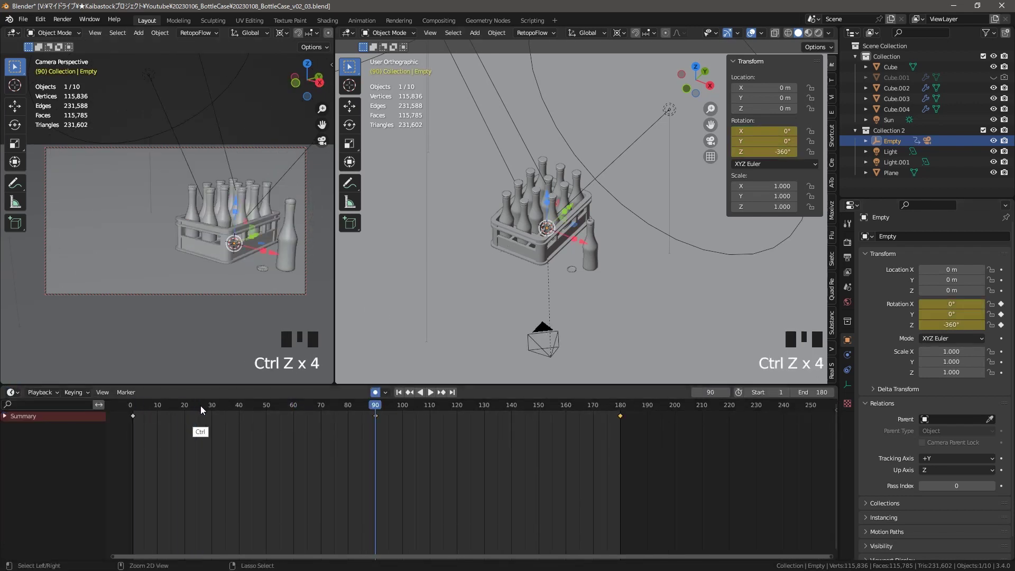
key(Left)
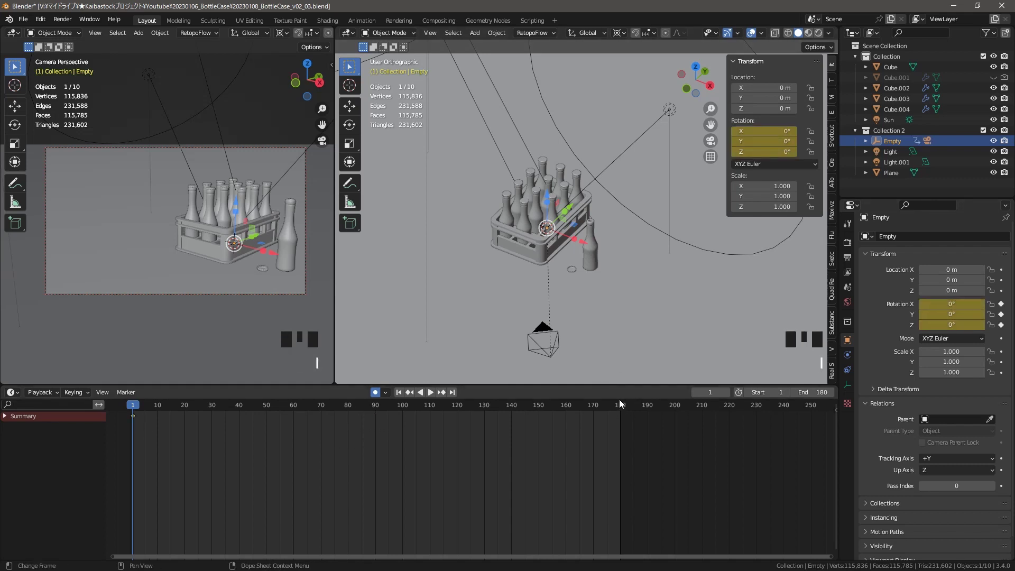
click(621, 405)
key(i)
drag(942, 326, 931, 324)
Play back the new camera orbit, save the file, and return to frame 1
click(217, 404)
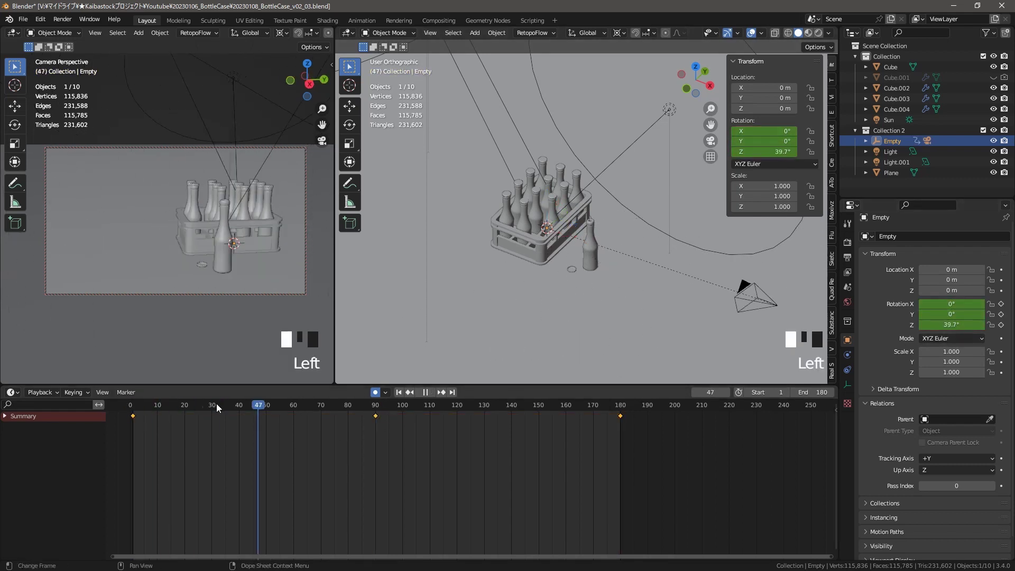
key(space)
key(ctrl+s)
key(space)
click(133, 405)
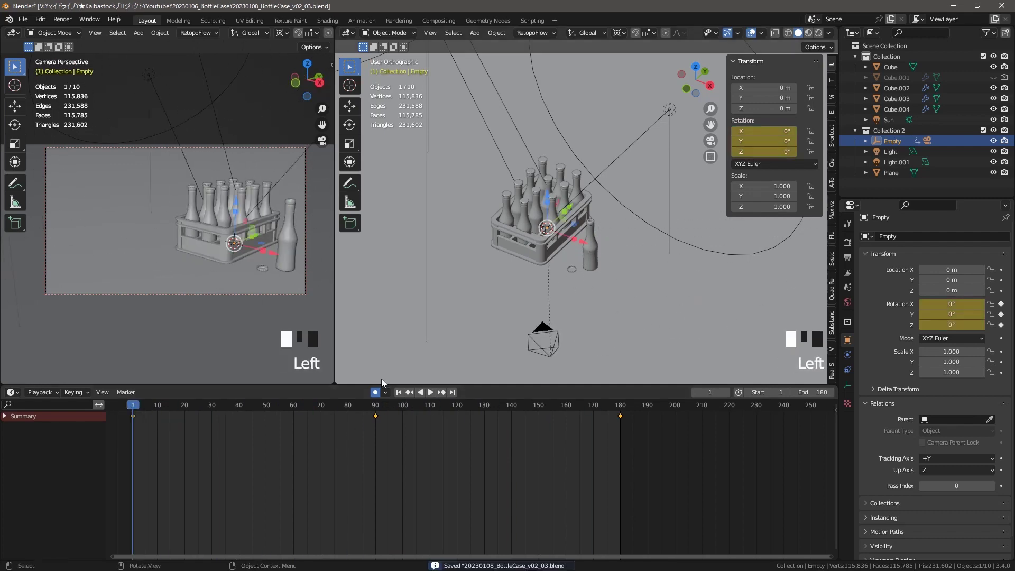
Examine the render output properties for the animation's frame rate, frame range, file format and video encoding
click(405, 21)
click(362, 34)
click(148, 20)
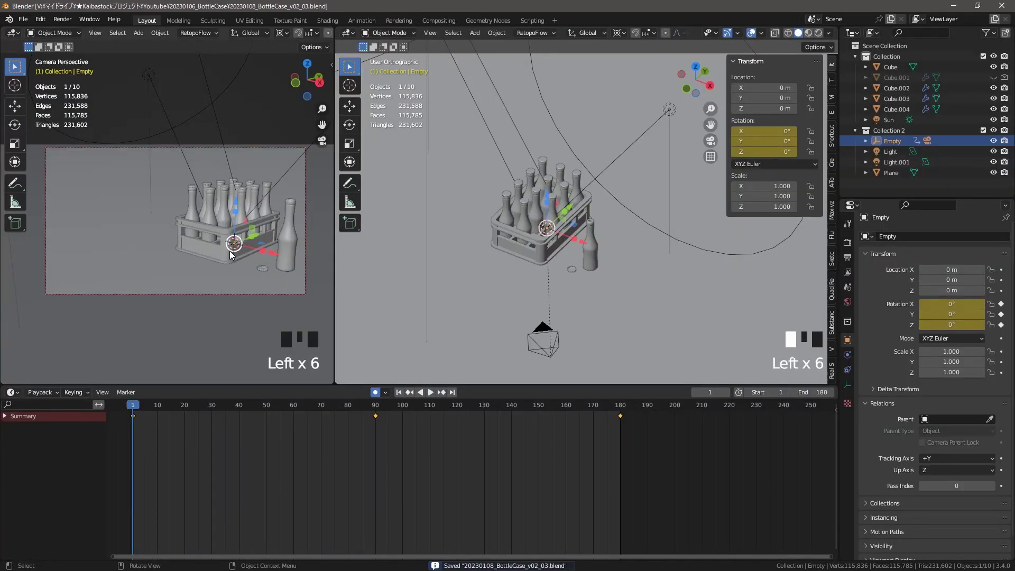
click(847, 257)
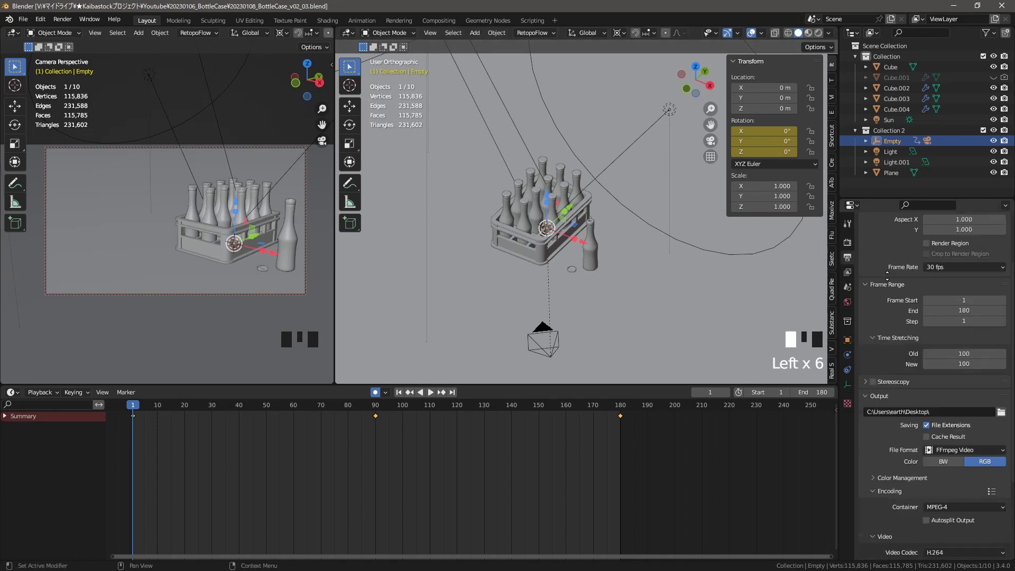
scroll(930, 380, down, 3)
click(947, 376)
click(819, 436)
scroll(890, 496, down, 2)
scroll(891, 496, up, 2)
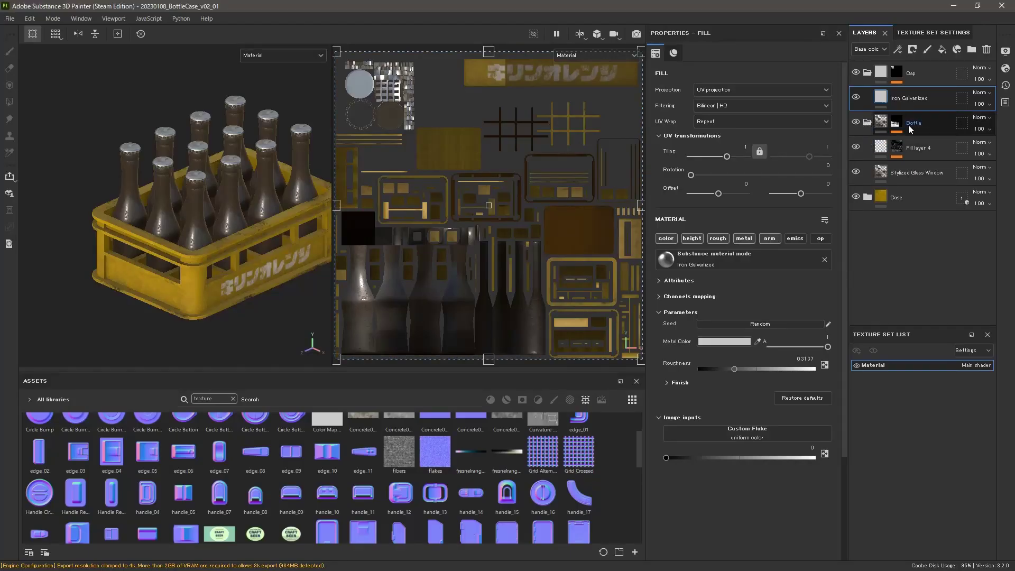
Switch to Substance 3D Painter and add a fill layer named Label above Fill layer 4 in the Bottle folder
click(917, 148)
click(942, 50)
double_click(904, 145)
key(Return)
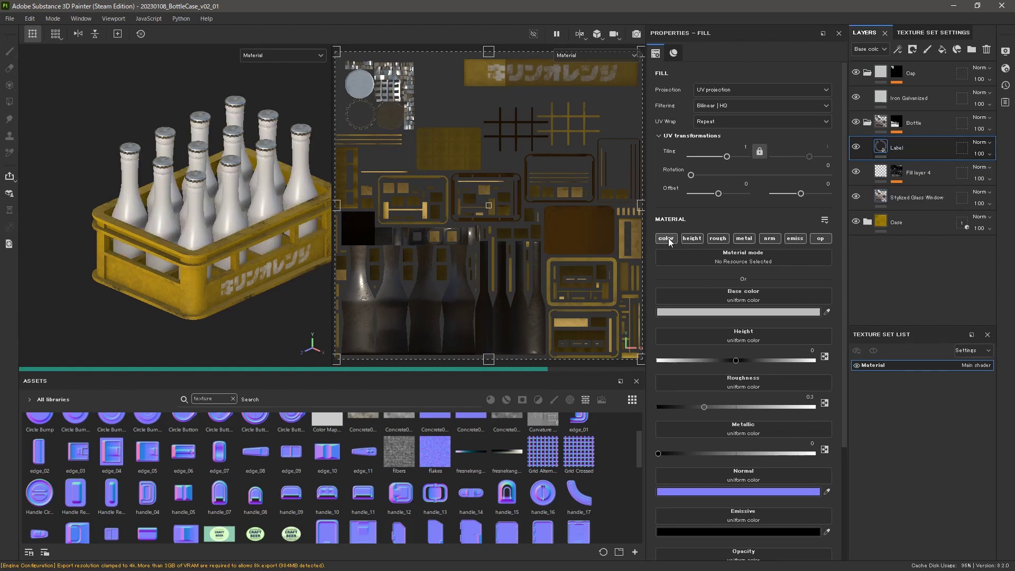
Keep only the color channel on the Label layer and assign Label_Beer03 as its base color
alt+click(669, 239)
drag(519, 366, 743, 297)
alt+drag(227, 276, 225, 238)
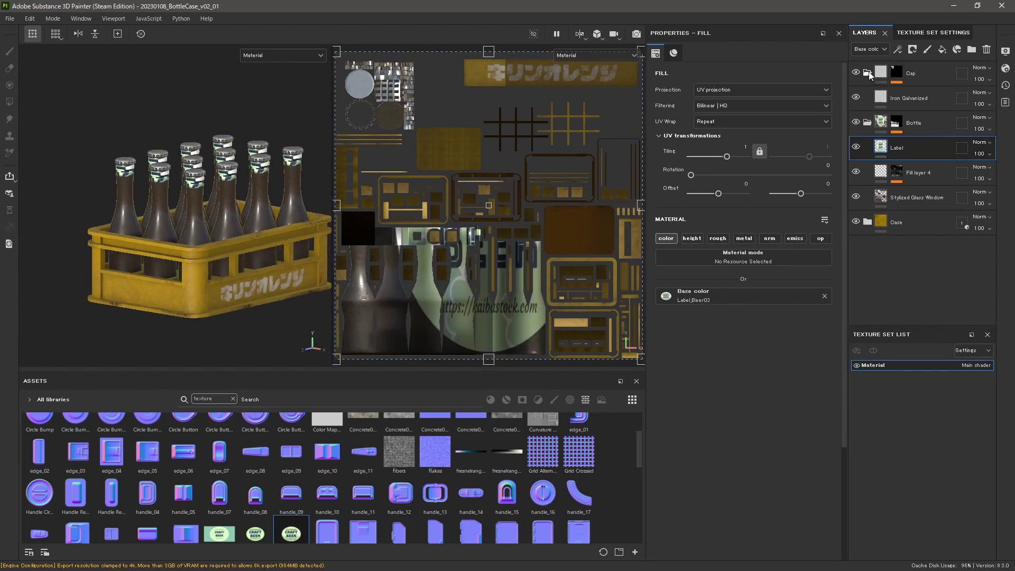
Set the geometry masks of the Bottle and Cap folders to exclude the crate
click(868, 73)
click(962, 99)
click(681, 86)
click(961, 74)
click(668, 87)
click(917, 98)
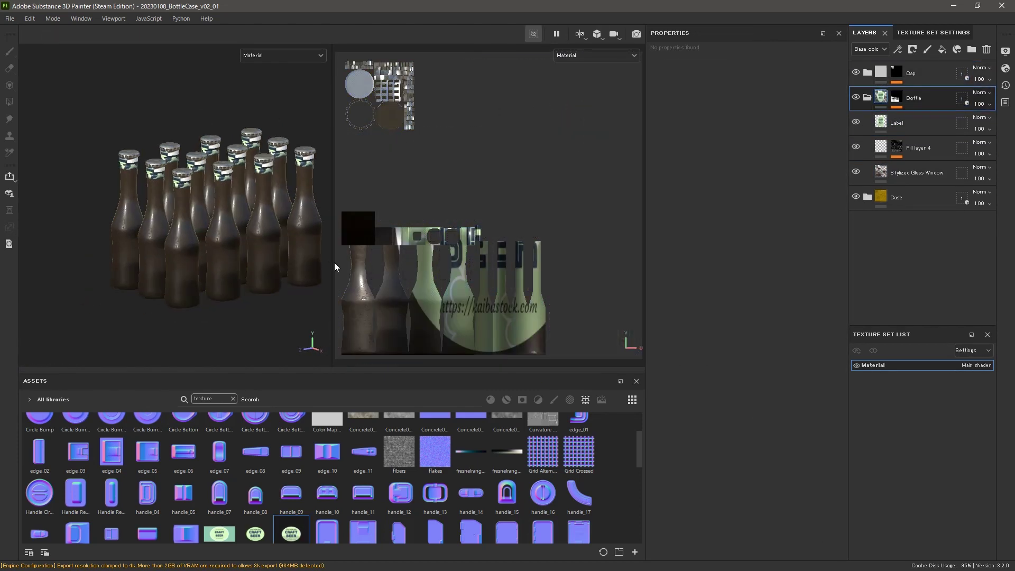
Give the Label layer a cylindrical projection with a Y scale of 0.18 and UV wrap set to None
drag(334, 262, 366, 263)
alt+drag(267, 225, 251, 224)
alt+right_drag(251, 223, 262, 231)
alt+middle_drag(262, 230, 250, 245)
click(903, 123)
click(743, 91)
click(726, 156)
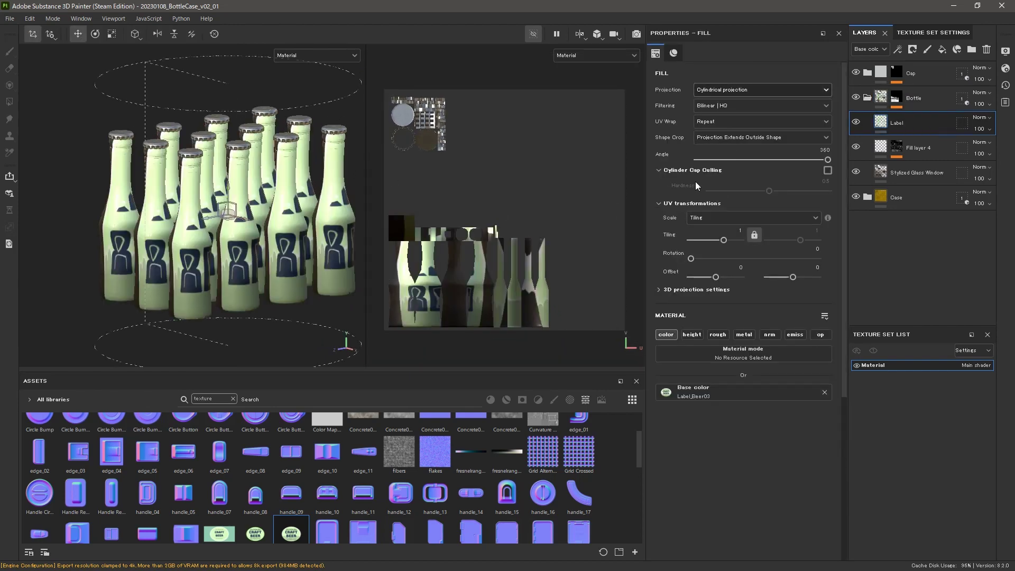
drag(760, 498, 754, 498)
click(736, 122)
click(735, 139)
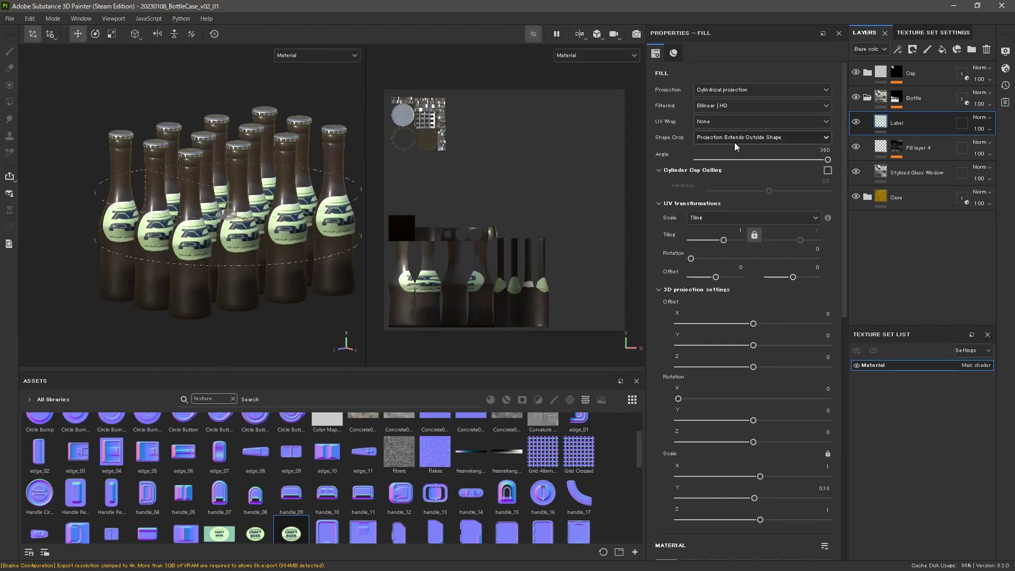
Adjust the Label projection to a Y scale of 0.2 and a Y offset of -0.3
alt+drag(247, 209, 251, 201)
alt+right_drag(251, 201, 269, 203)
alt+middle_drag(270, 203, 261, 175)
drag(754, 498, 755, 498)
drag(754, 345, 742, 346)
key(ctrl+z)
Try an X scale of -0.23 on the Label projection, set it to 1, and reduce the cylindrical angle
drag(761, 476, 751, 476)
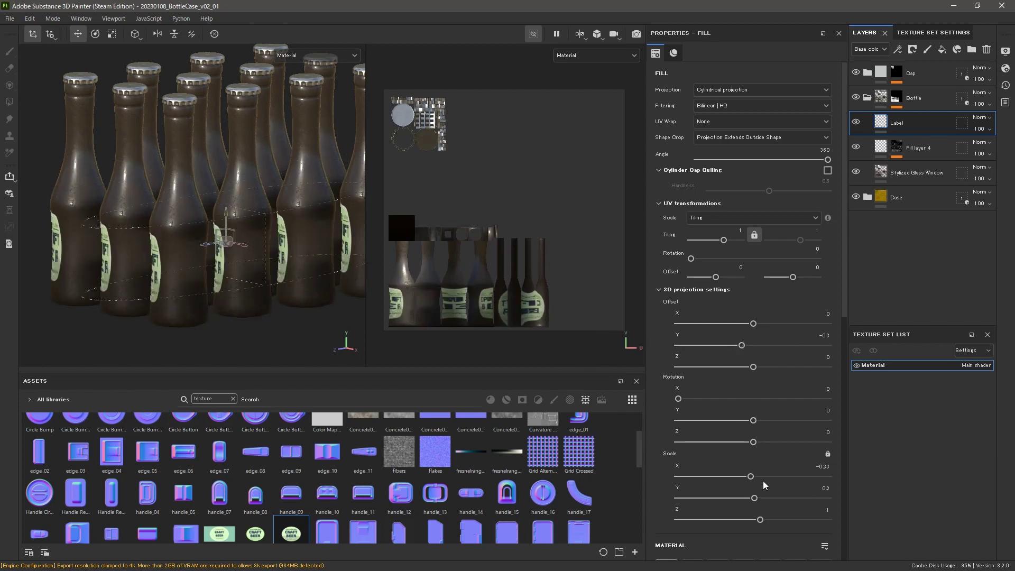
key(BackSpace)
key(BackSpace)
text(1)
key(Return)
alt+drag(182, 299, 204, 300)
alt+right_drag(204, 300, 238, 312)
drag(827, 159, 774, 165)
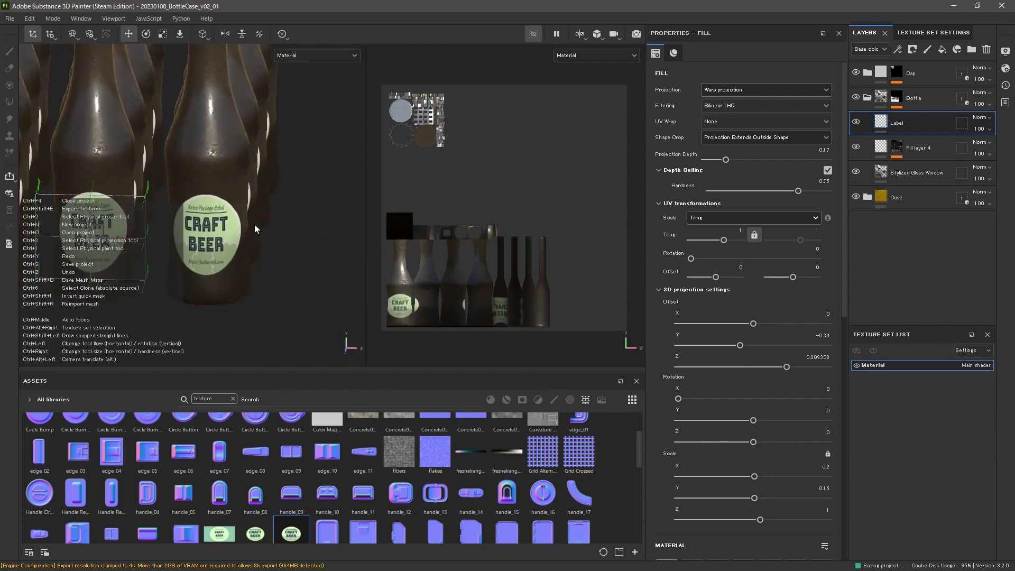
Save the project and widen the Label layer's warp projection to an X scale of 0.22
key(ctrl+s)
scroll(255, 222, down, 5)
alt+drag(255, 221, 220, 190)
drag(755, 498, 757, 479)
alt+drag(249, 211, 191, 224)
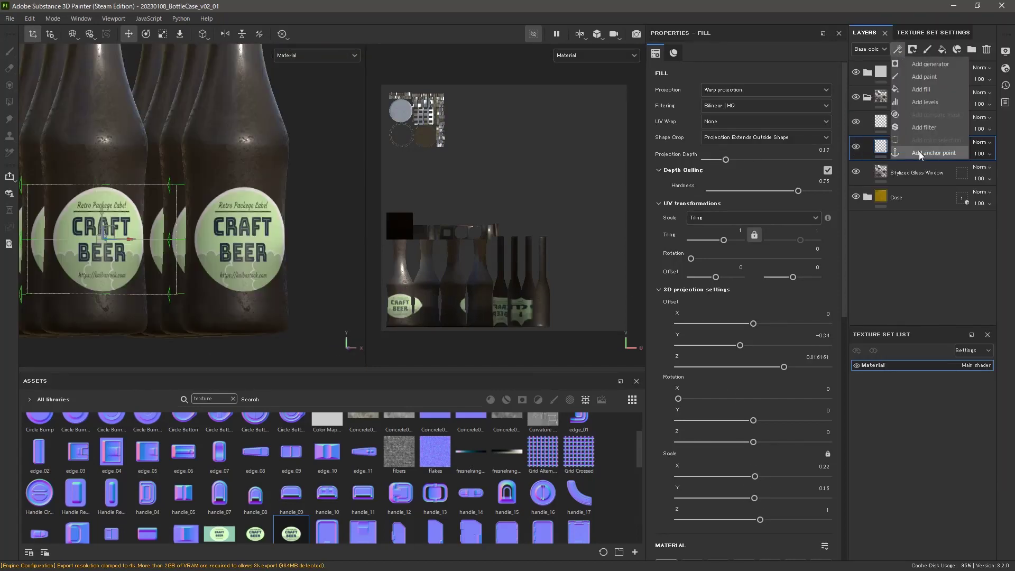
Add an anchor point to the Label layer and a dark grey-green fill layer between Label and Fill layer 4
click(920, 155)
click(923, 122)
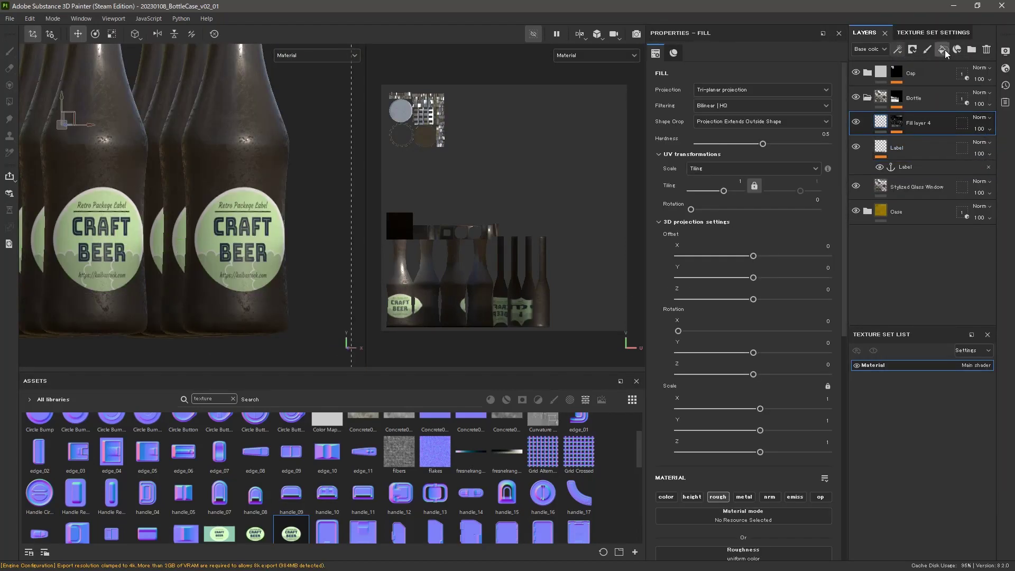
click(942, 49)
drag(920, 123, 920, 158)
click(738, 312)
click(829, 396)
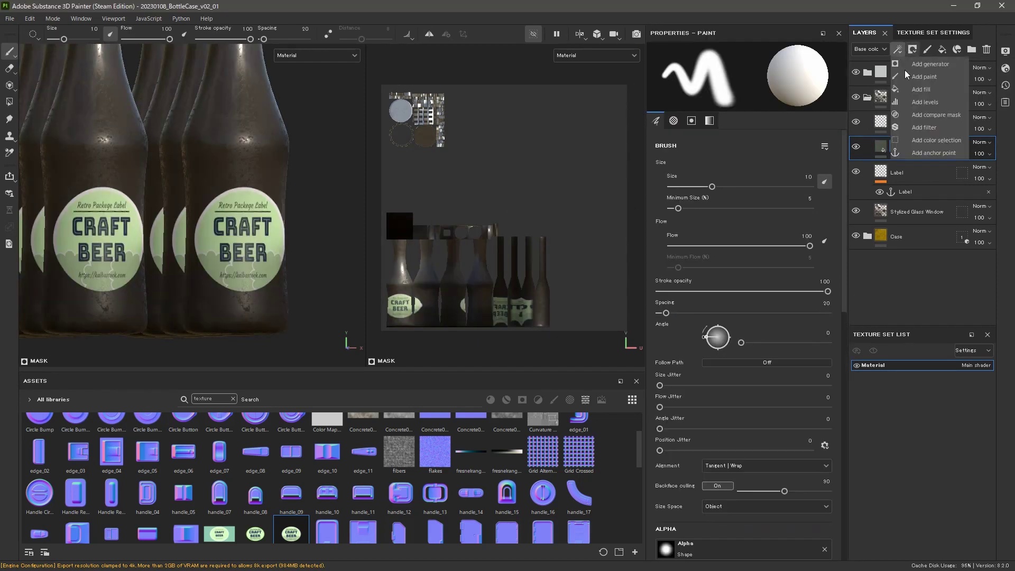
Mask the dark fill layer with a fill referencing the Label anchor point's base color, and inspect the mask on the bottles
click(744, 241)
click(849, 249)
click(793, 266)
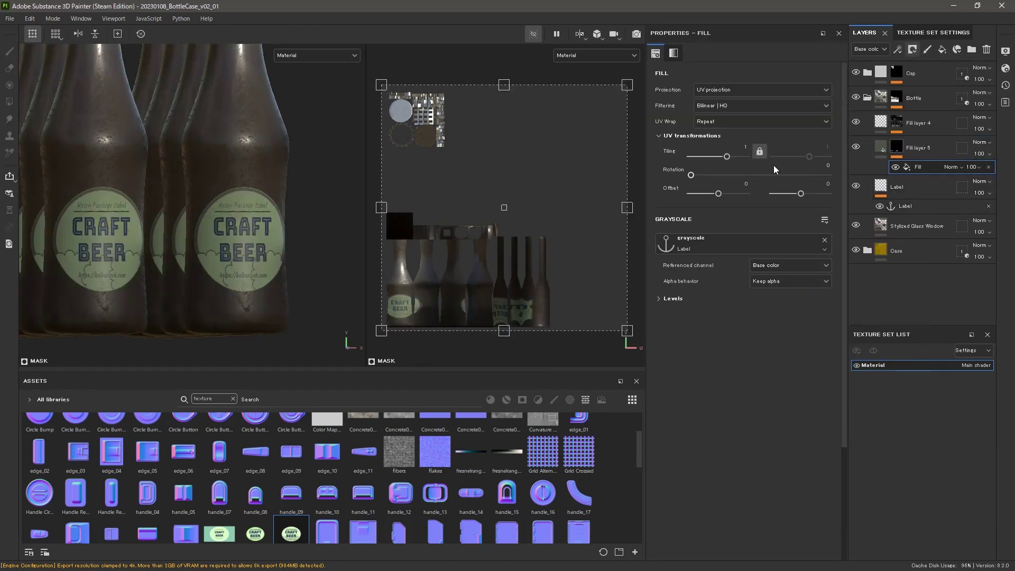
alt+click(899, 153)
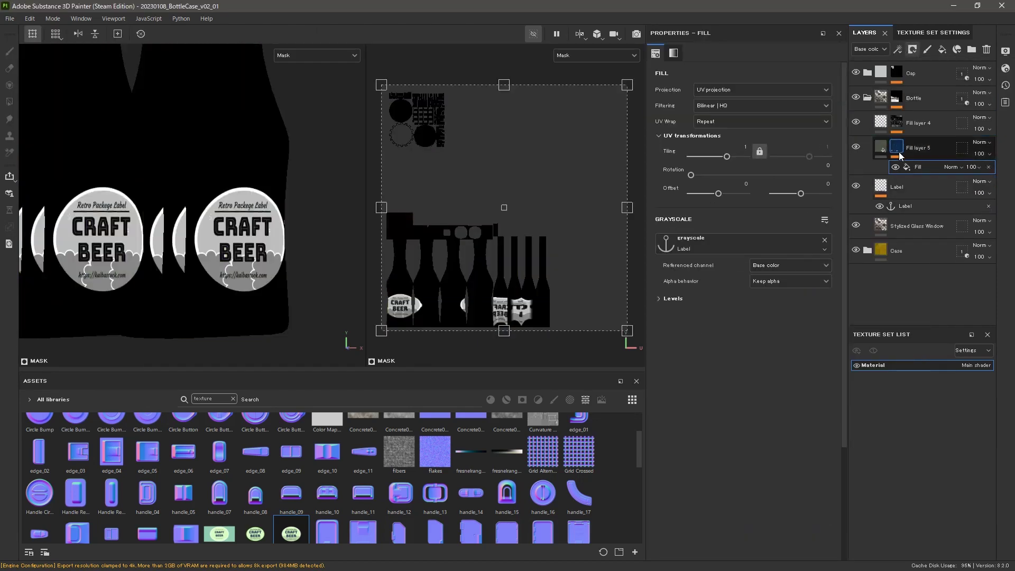
click(881, 148)
mouse_move(249, 215)
alt+mouse_down()
mouse_move(283, 240)
mouse_move(259, 233)
alt+mouse_up()
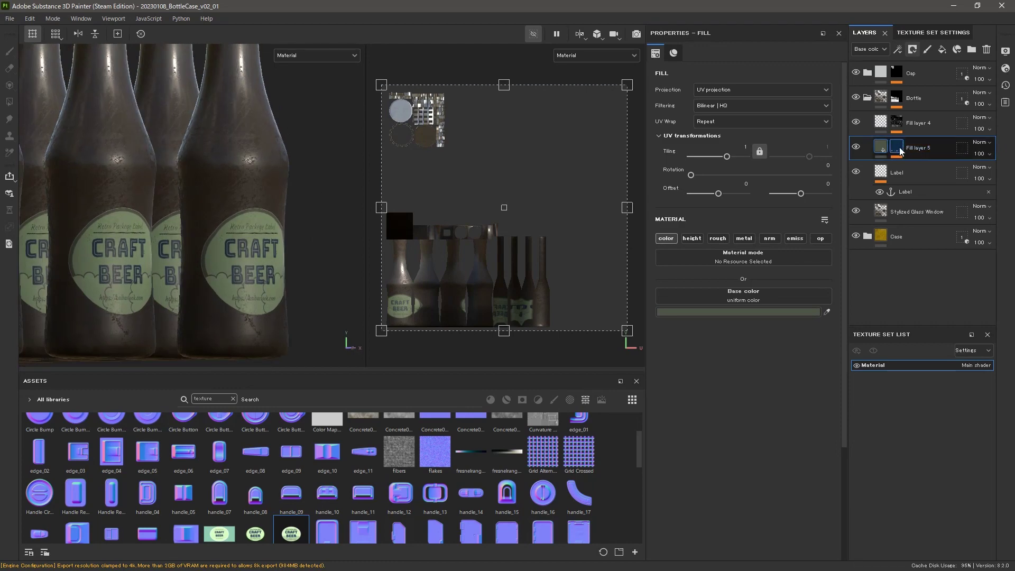
Add a second fill using Grunge Cracked Deep to the dark layer's mask and set its blend mode to Multiply
alt+click(899, 149)
click(897, 50)
click(941, 87)
click(786, 244)
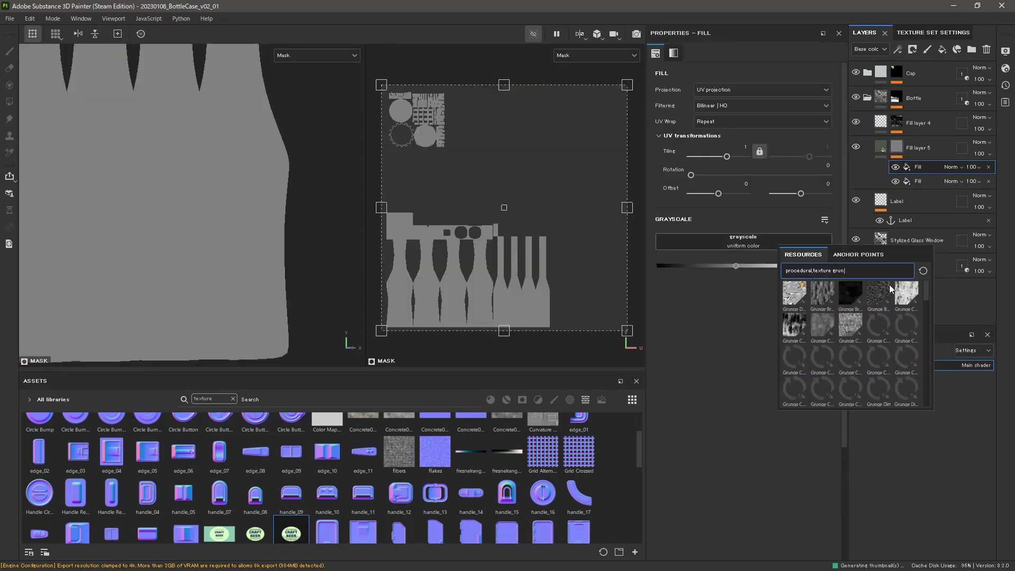
click(880, 361)
click(952, 167)
click(957, 217)
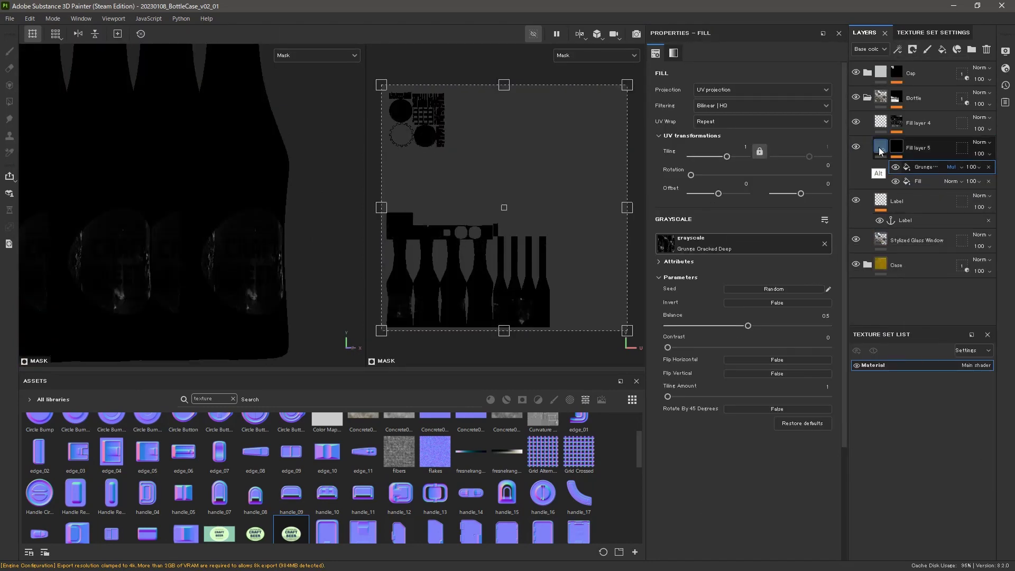
Switch the Grunge Cracked Deep fill in the Fill layer 5 mask to tri-planar projection and fine-tune its grunge settings
click(881, 149)
mouse_move(259, 225)
alt+mouse_down()
mouse_move(297, 241)
mouse_move(264, 228)
alt+mouse_up()
alt+click(897, 148)
click(922, 167)
alt+right_drag(269, 206, 258, 166)
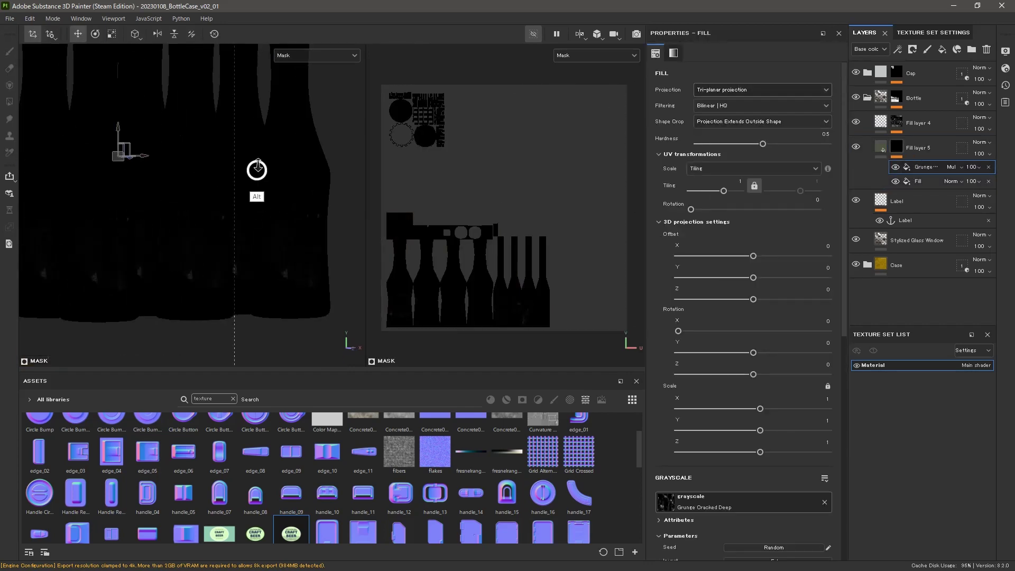
alt+drag(222, 180, 285, 196)
click(660, 223)
click(793, 270)
click(741, 361)
Enable the roughness channel on Fill layer 5, set it to about 0.79, and check the labels on the bottles
click(881, 148)
mouse_move(286, 196)
alt+right_down()
mouse_move(261, 174)
mouse_move(274, 204)
alt+right_up()
alt+drag(274, 203, 338, 182)
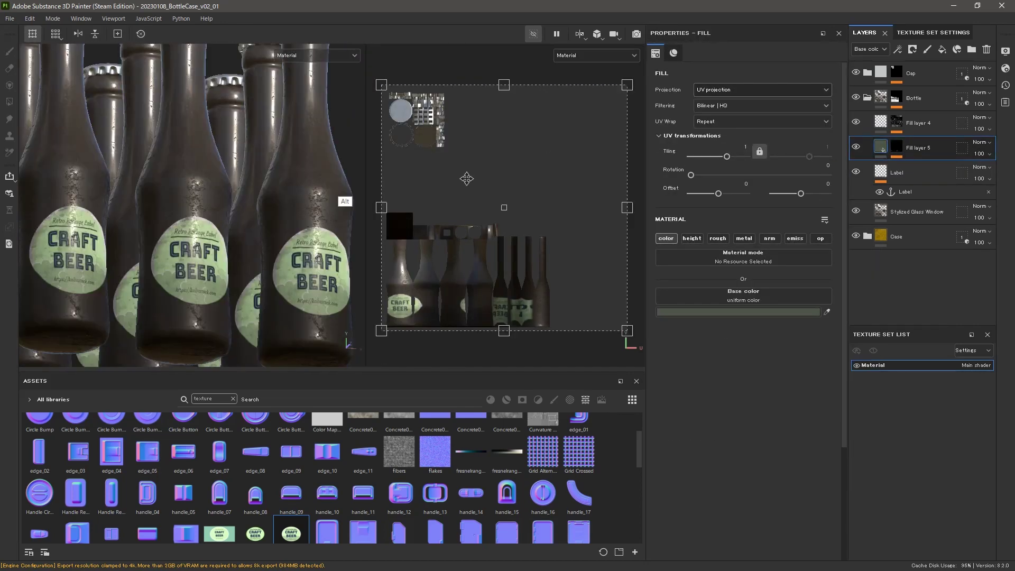
click(782, 361)
mouse_move(307, 238)
alt+mouse_down()
mouse_move(338, 249)
mouse_move(307, 253)
alt+mouse_up()
mouse_move(307, 253)
shift+right_down()
mouse_move(288, 261)
mouse_move(301, 248)
shift+right_up()
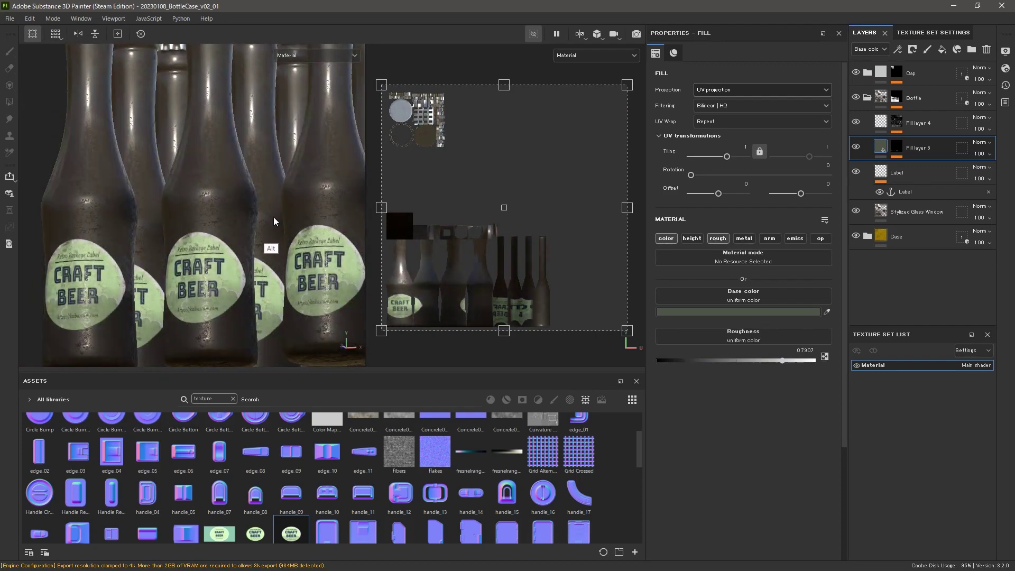
alt+right_drag(274, 217, 238, 211)
alt+drag(238, 212, 286, 227)
alt+right_drag(286, 227, 232, 201)
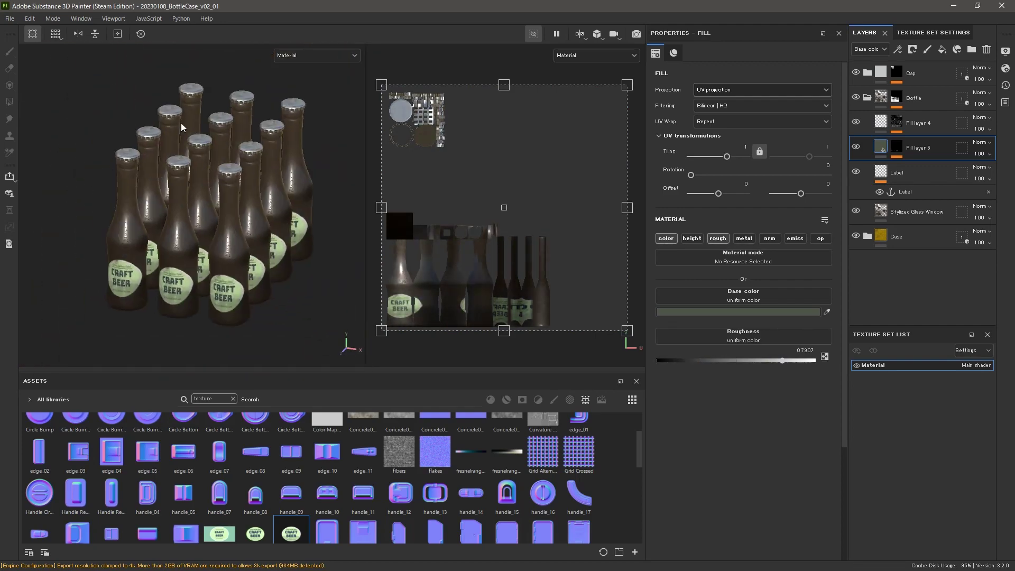
Export the bottle case textures
click(10, 18)
click(43, 157)
click(760, 476)
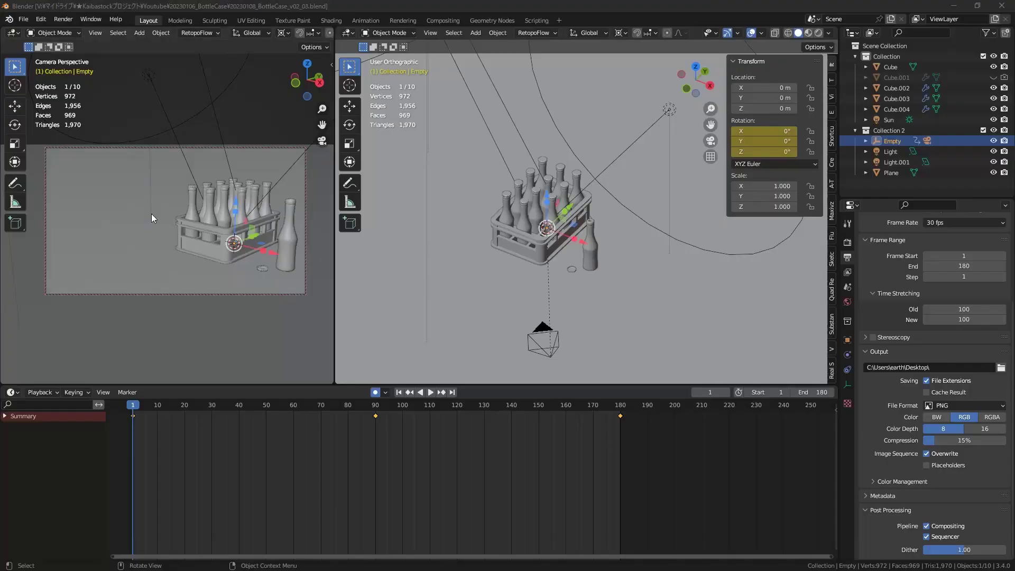
Switch to Blender, preview the camera view in rendered shading, and select the bottles in the crate
key(n)
key(z)
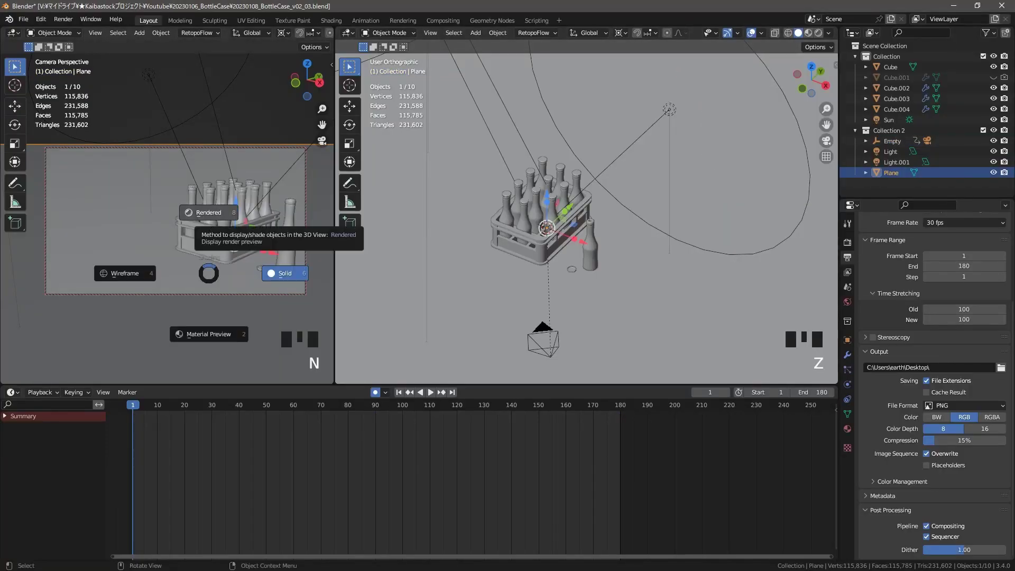
click(207, 213)
click(209, 207)
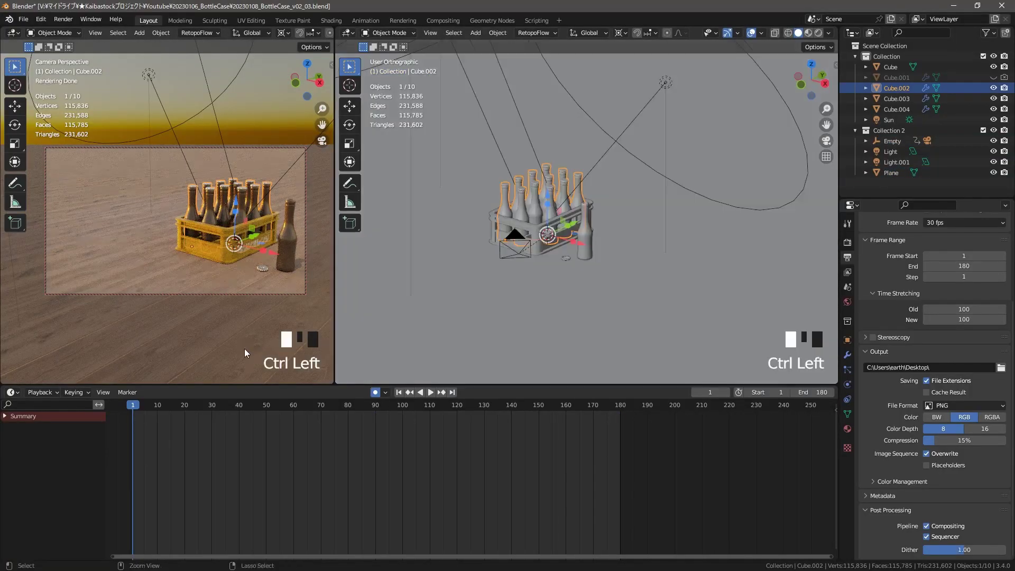
Turn the animation timeline area into an enlarged Shader Editor showing the bottles' object material nodes
click(12, 392)
click(37, 489)
scroll(291, 444, down, 1)
click(48, 392)
click(51, 405)
shift+middle_drag(338, 449, 405, 432)
scroll(405, 432, down, 6)
drag(402, 384, 399, 353)
scroll(396, 449, down, 6)
Replace the bottle material's old texture nodes with the exported textures using Node Wrangler's Principled Texture Setup, and save the file
key(Delete)
click(387, 426)
key(ctrl+shift+t)
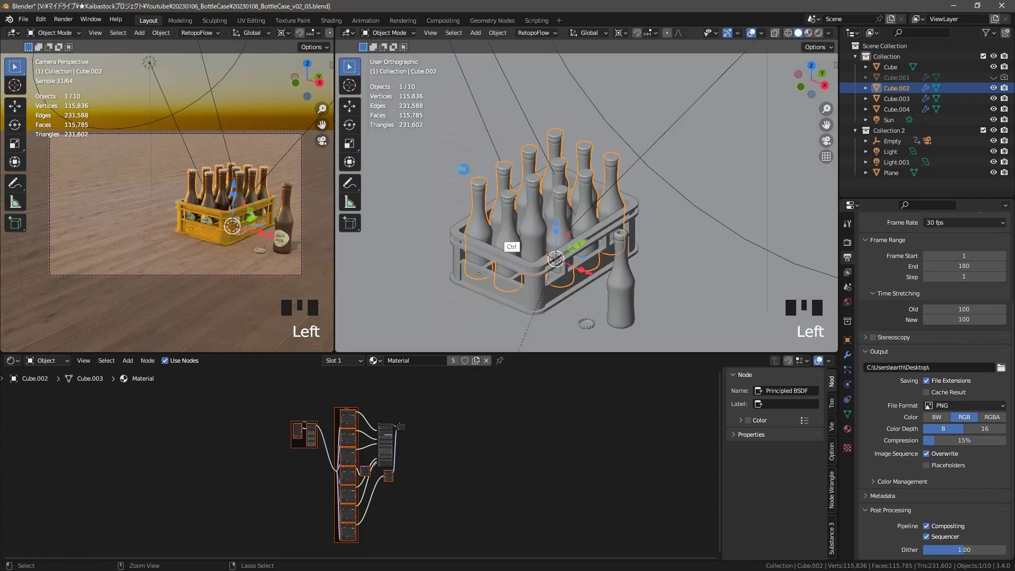
key(ctrl+s)
key(F12)
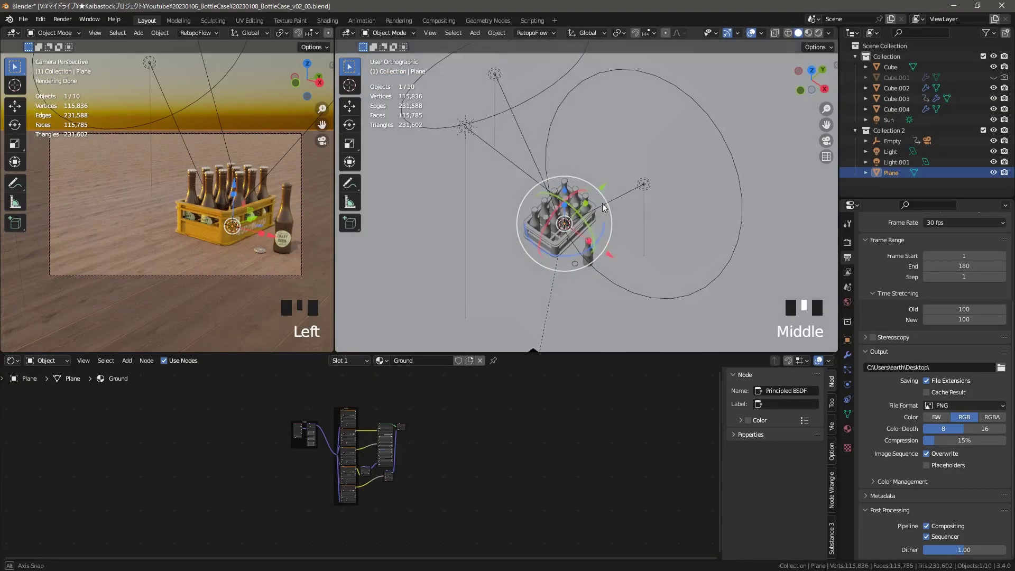
Rotate the area lamp Light around the crate about the 3D cursor, first from the top view and again from an angled view
middle_drag(602, 206, 534, 288)
scroll(587, 232, down, 4)
click(598, 244)
key(period)
click(650, 235)
key(r)
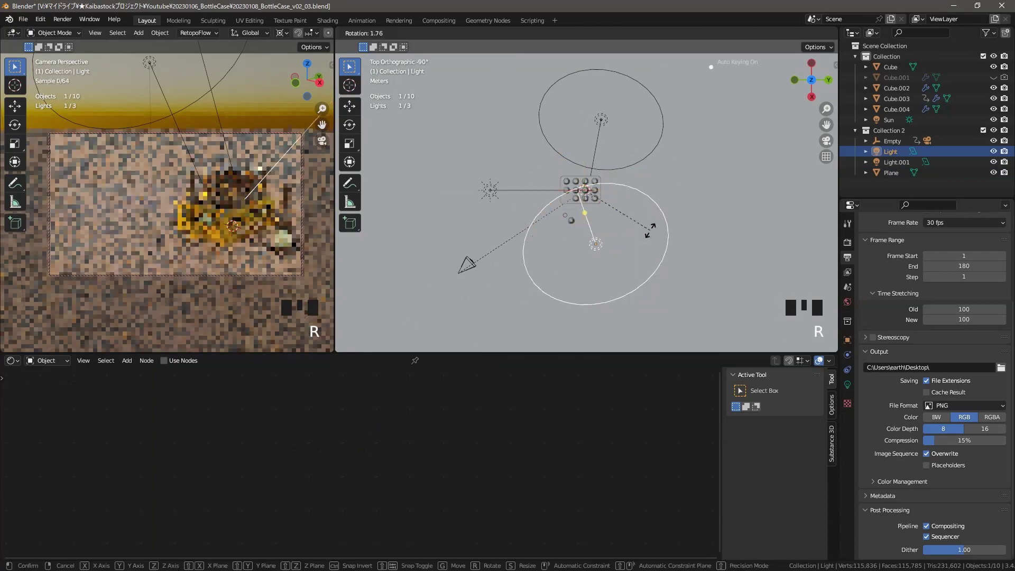
click(619, 258)
middle_drag(619, 258, 698, 180)
key(r)
click(706, 212)
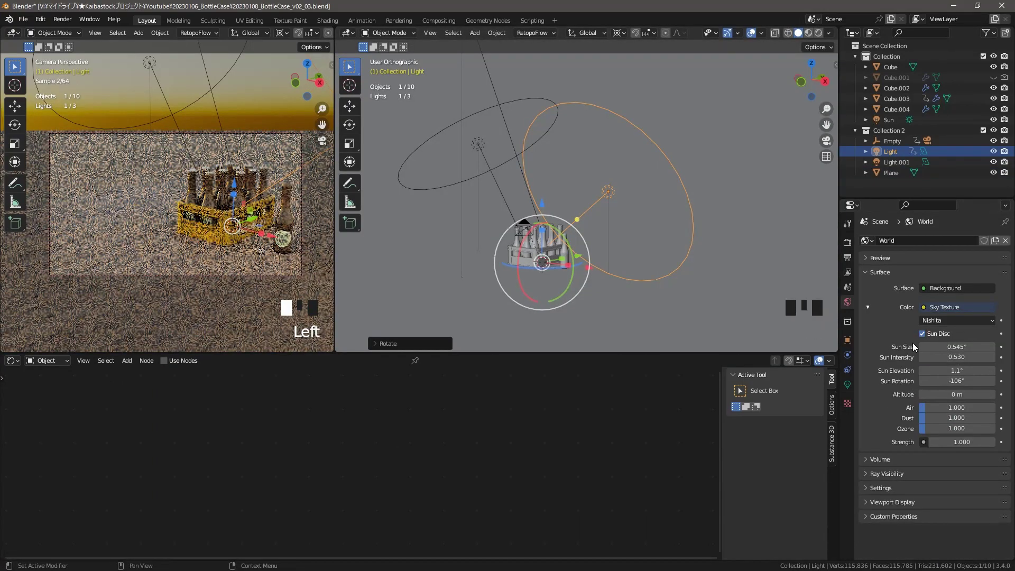
Undo the sun intensity change and slightly increase the Sky Texture's sun rotation
key(ctrl+z)
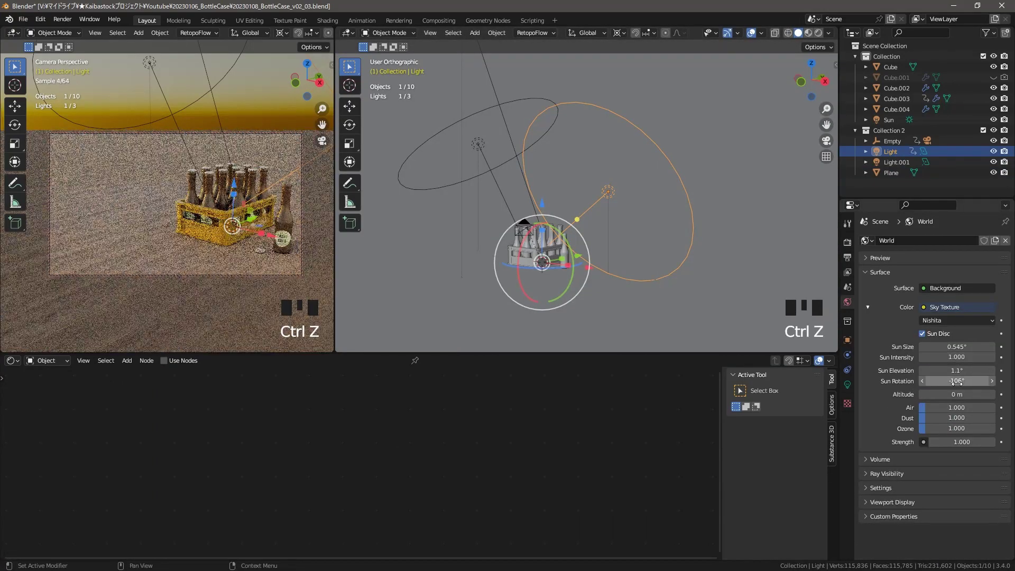
drag(957, 381, 965, 381)
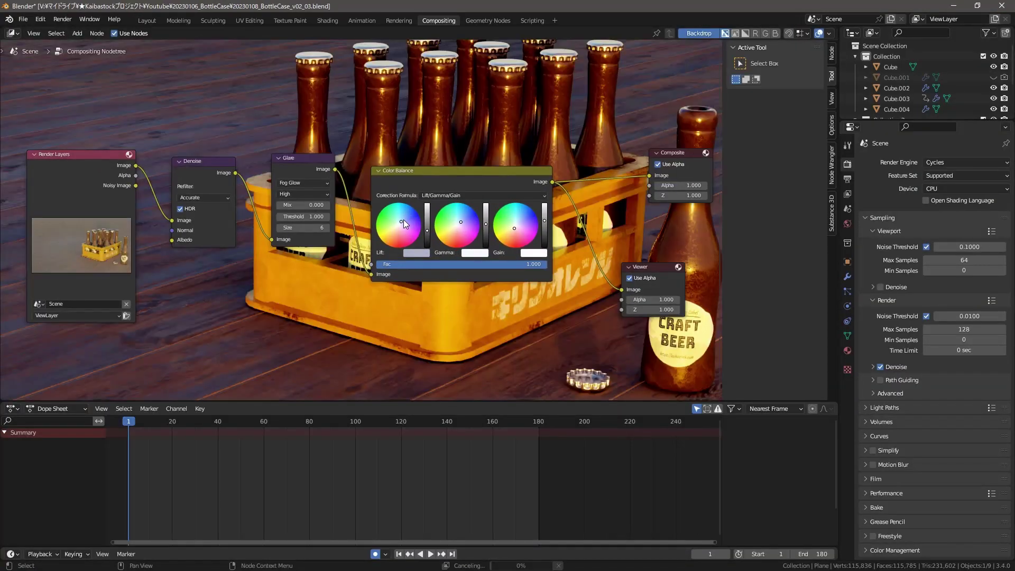
Tint the gamma of the Color Balance node a pale lavender in the compositor
scroll(569, 299, down, 2)
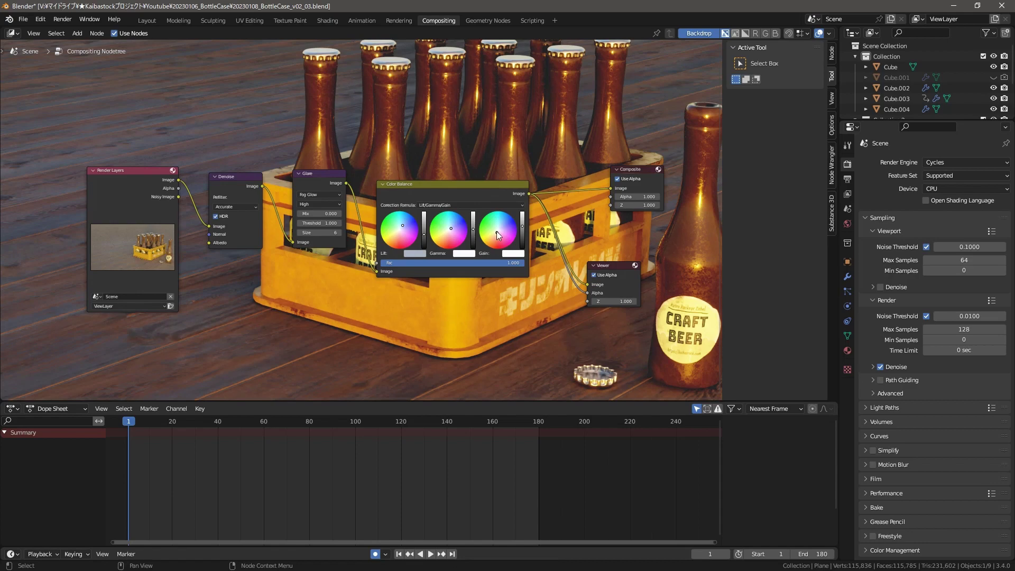
scroll(510, 252, up, 2)
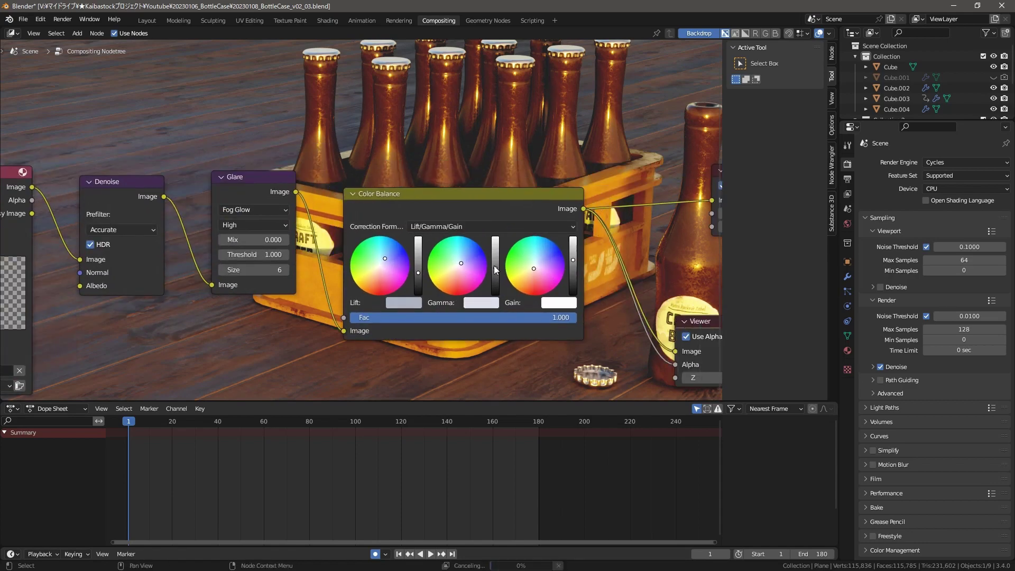
key(Home)
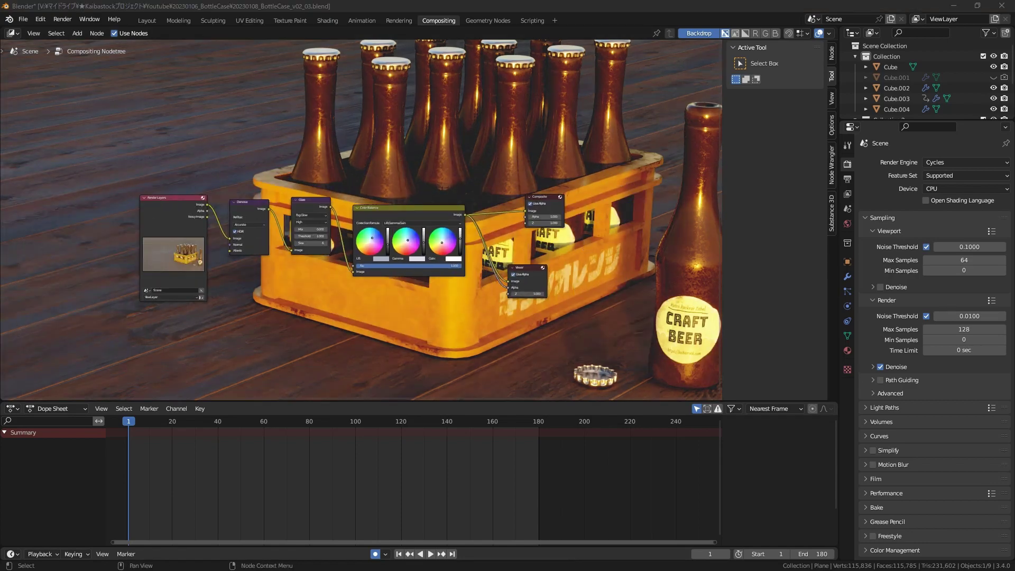
Shrink and shift the compositor backdrop to examine the whole graded render behind the nodes
key(alt+v)
key(v)
key(v)
key(v)
key(v)
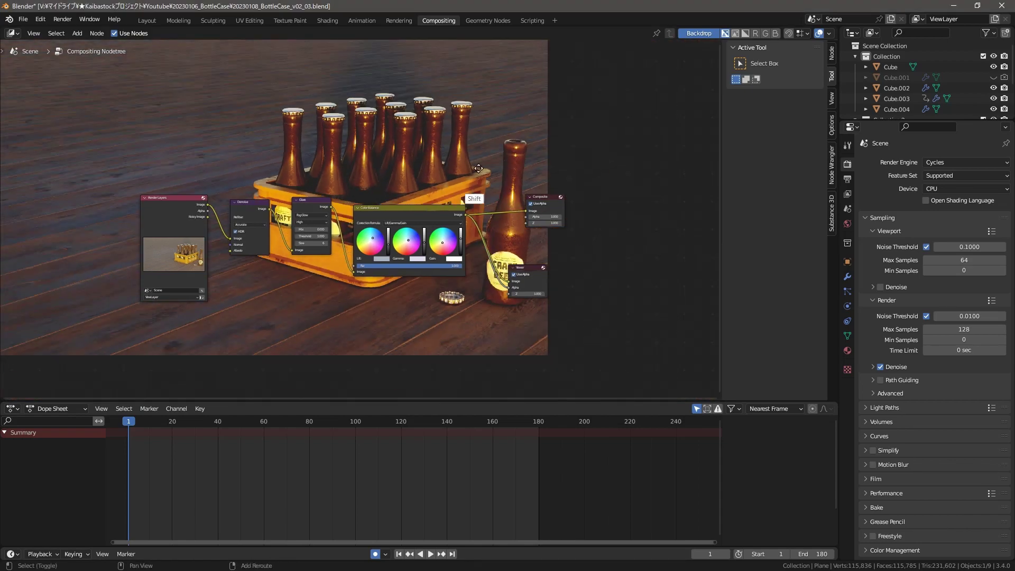
middle_drag(474, 173, 463, 182)
alt+middle_drag(454, 151, 593, 170)
ctrl+middle_drag(497, 265, 501, 209)
mouse_move(476, 193)
alt+middle_down()
mouse_move(480, 183)
mouse_move(465, 186)
alt+middle_up()
middle_drag(466, 185, 459, 225)
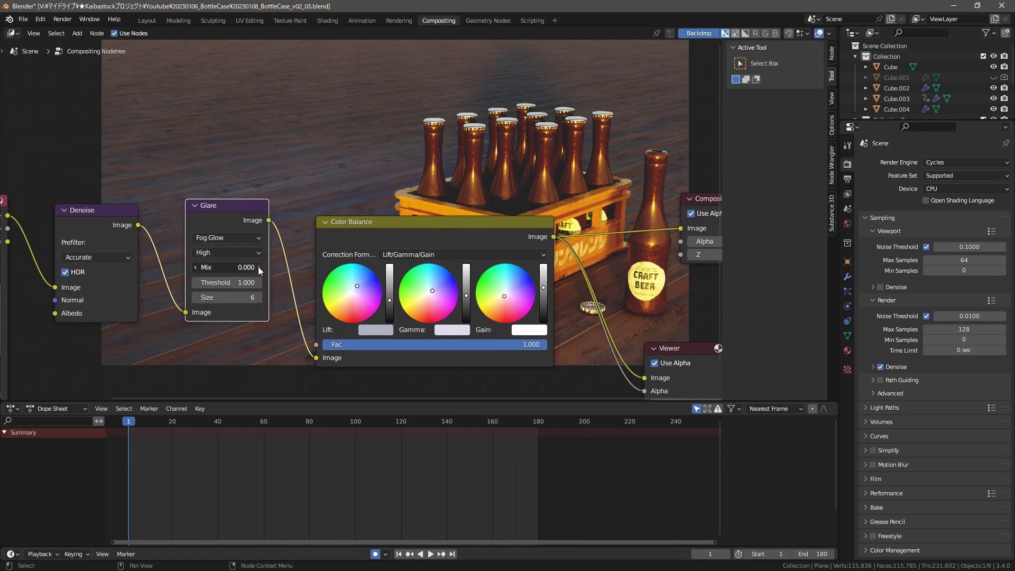
Fine-tune the Glare node's Mix value against the backdrop, trying 0.4 and settling on 0.1
double_click(259, 269)
text(0.4)
key(Return)
mouse_move(319, 170)
middle_down()
mouse_move(254, 226)
mouse_move(286, 228)
mouse_move(305, 167)
middle_up()
middle_drag(306, 130, 351, 153)
double_click(275, 286)
text(0.2)
key(Return)
middle_drag(326, 77, 300, 161)
middle_drag(286, 274, 307, 174)
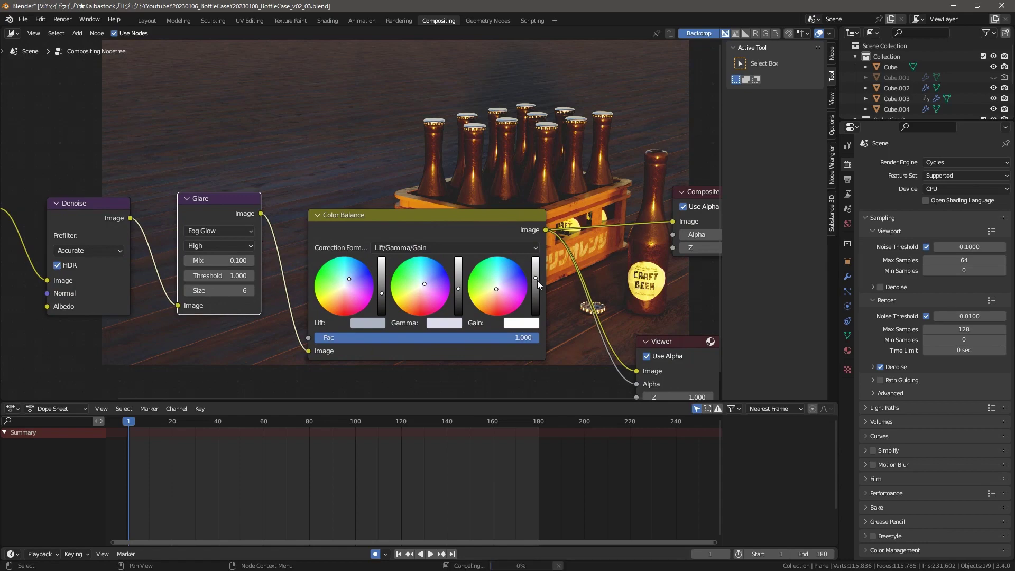
Return to the Layout workspace and render the current frame
middle_drag(428, 193, 422, 133)
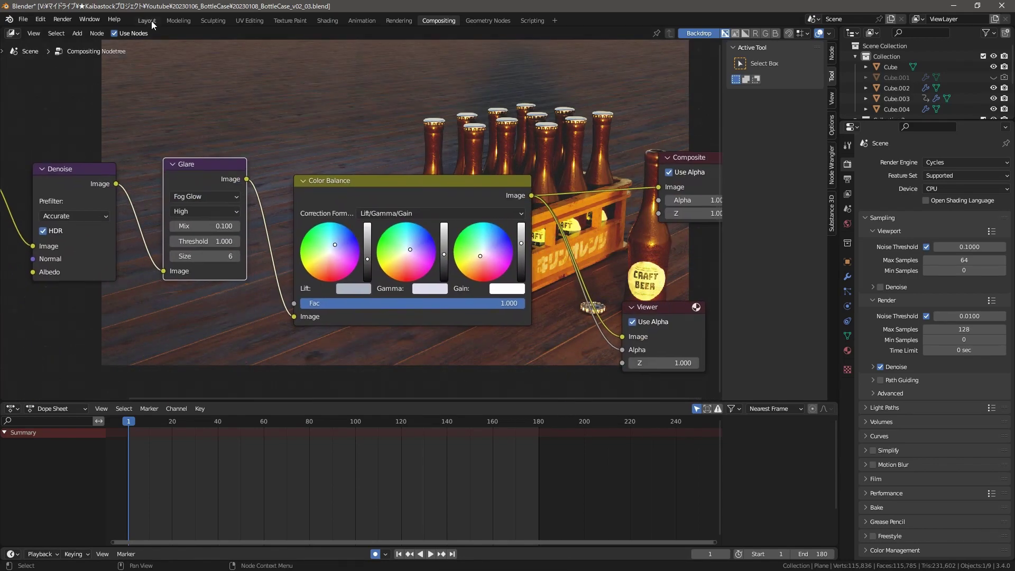
click(147, 21)
key(F12)
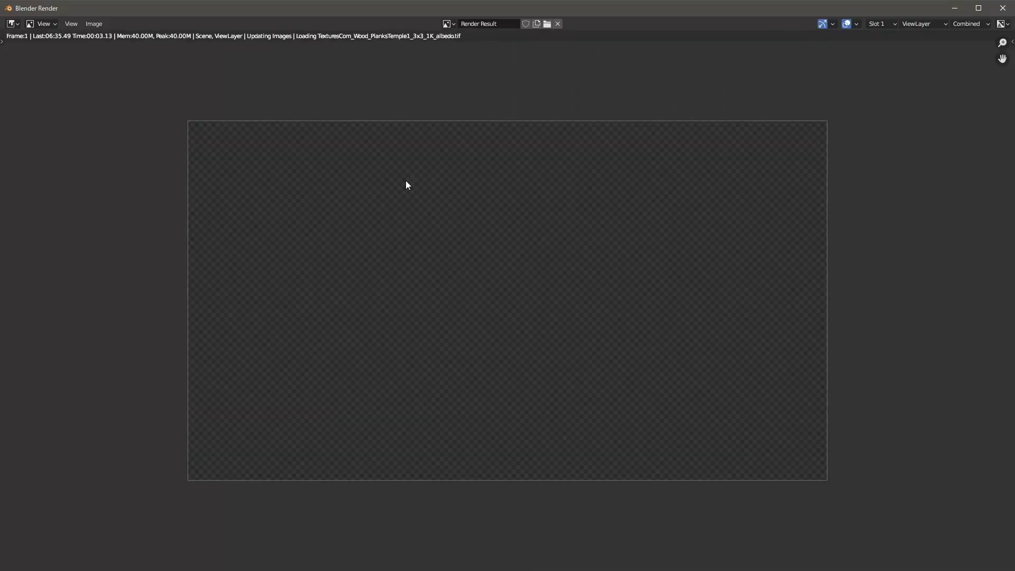